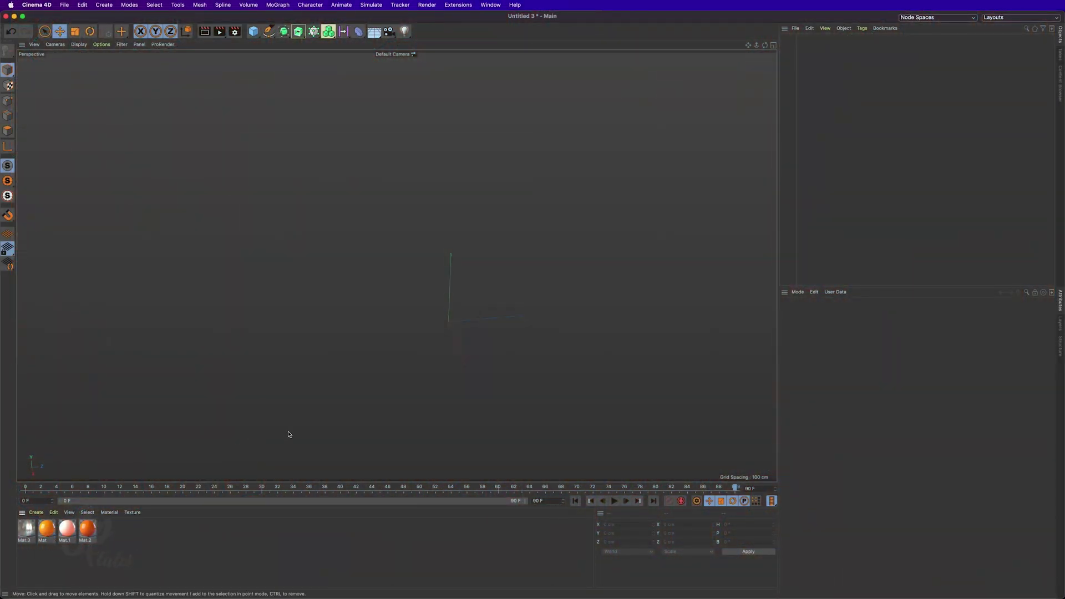
Add a sphere with a 20 cm radius
{"action": "left_click", "coordinate": [254, 36]}
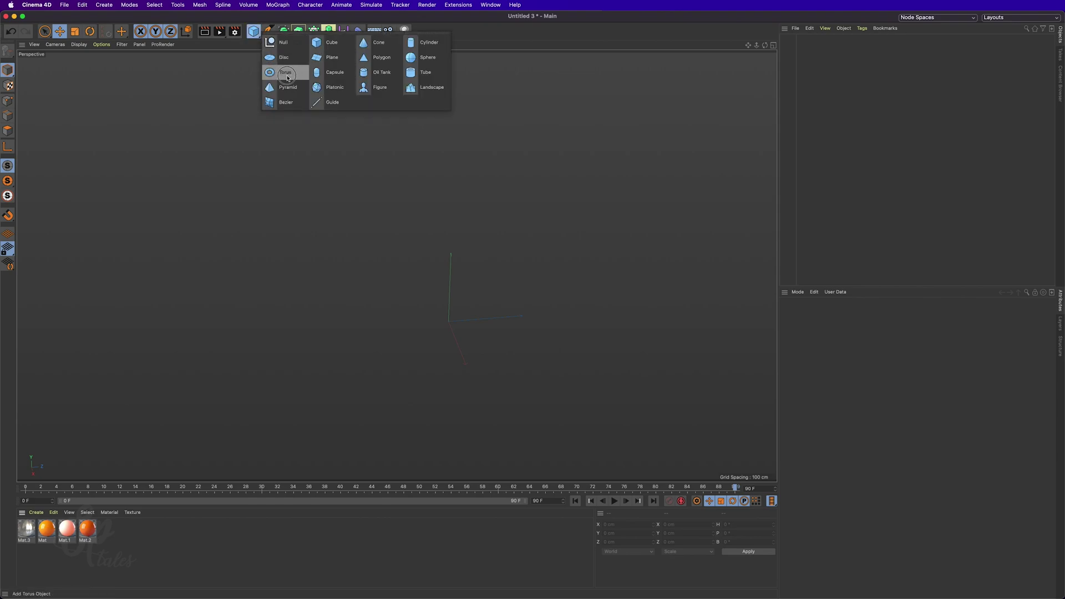
{"action": "left_click", "coordinate": [392, 66]}
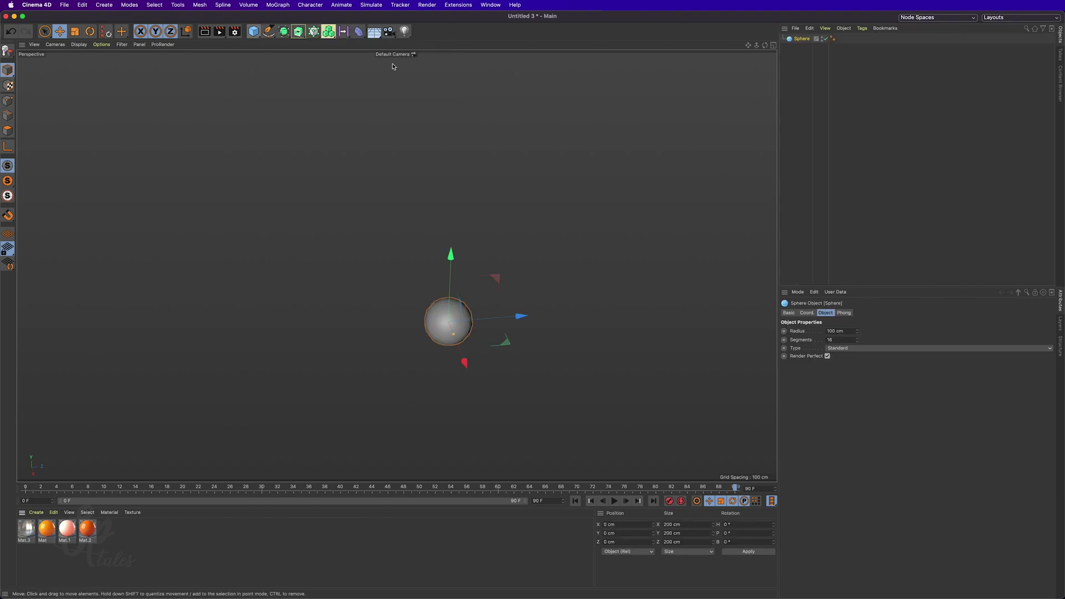
{"action": "left_click", "coordinate": [849, 332]}
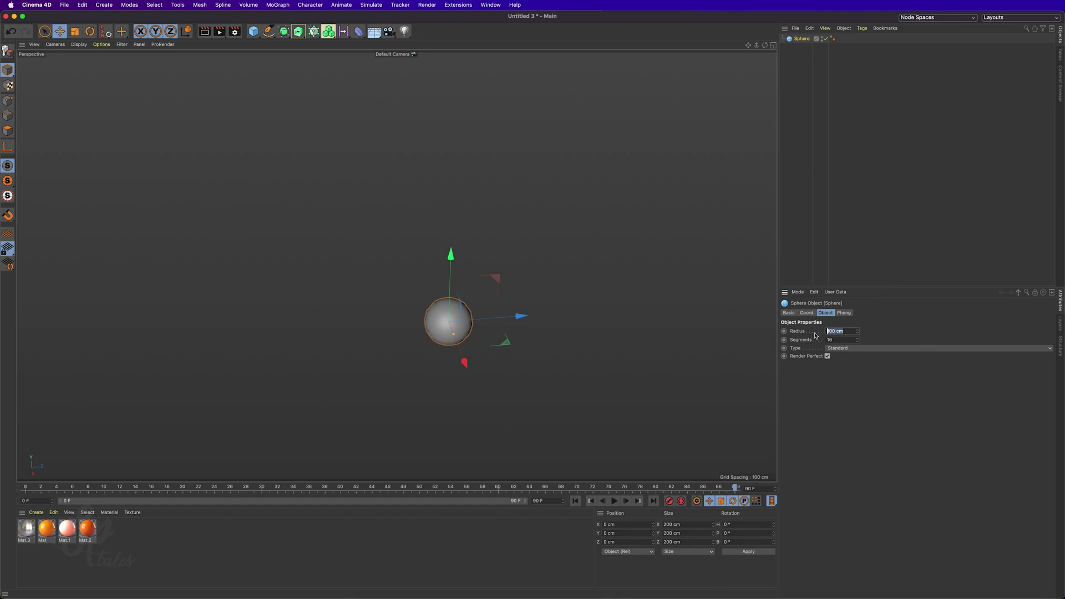
{"action": "type", "text": "20"}
{"action": "key", "text": "Return"}
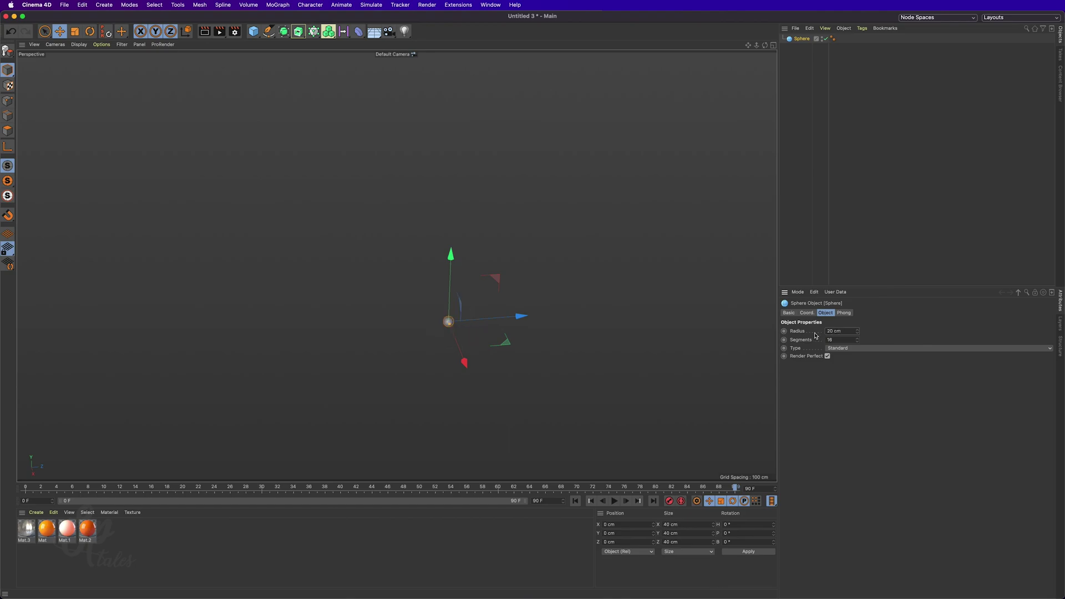
Duplicate the sphere twice along Z to make Sphere.1 and Sphere.2 in a row
{"action": "right_click_drag", "start_coordinate": [466, 347], "coordinate": [568, 340], "text": "alt"}
{"action": "mouse_move", "coordinate": [424, 290]}
{"action": "middle_mouse_down", "text": "alt"}
{"action": "mouse_move", "coordinate": [442, 280]}
{"action": "mouse_move", "coordinate": [436, 288]}
{"action": "middle_mouse_up", "text": "alt"}
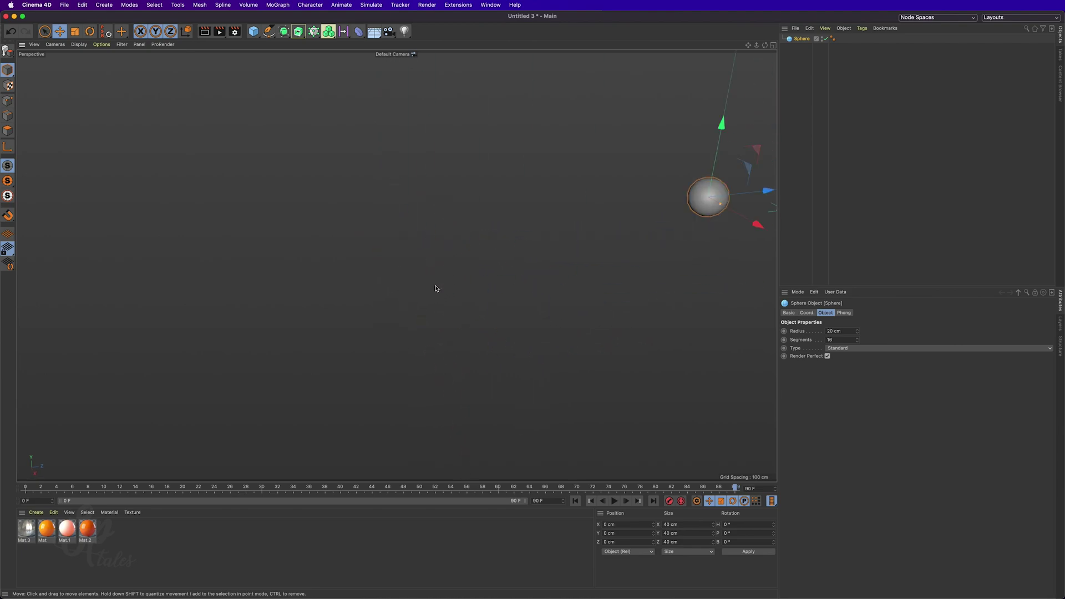
{"action": "key", "text": "o"}
{"action": "right_click_drag", "start_coordinate": [469, 297], "coordinate": [444, 302], "text": "alt"}
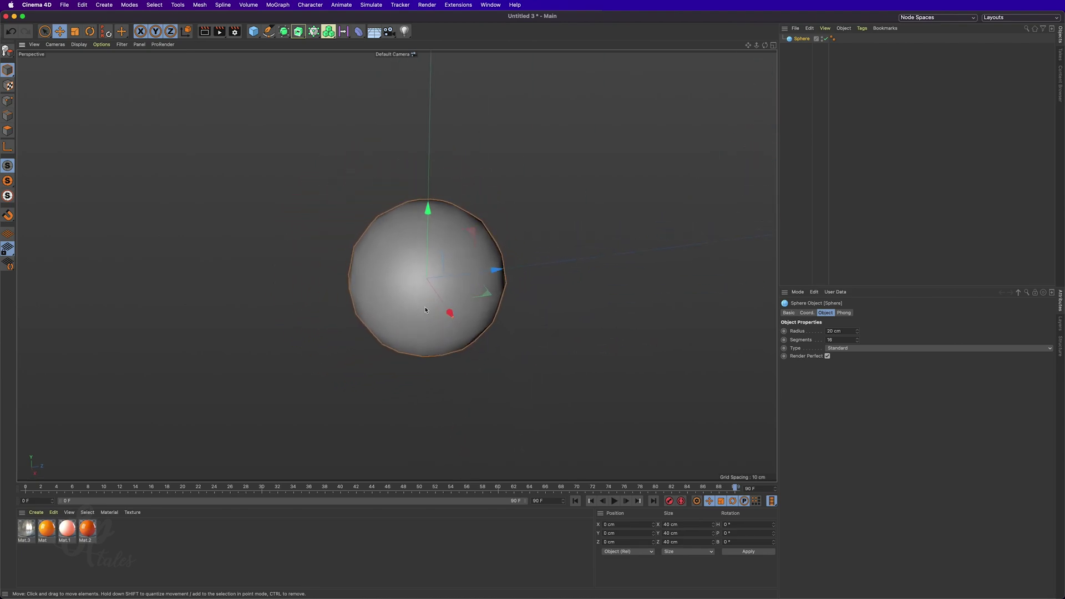
{"action": "middle_click_drag", "start_coordinate": [443, 303], "coordinate": [405, 298], "text": "alt"}
{"action": "left_click_drag", "start_coordinate": [405, 299], "coordinate": [400, 300], "text": "alt"}
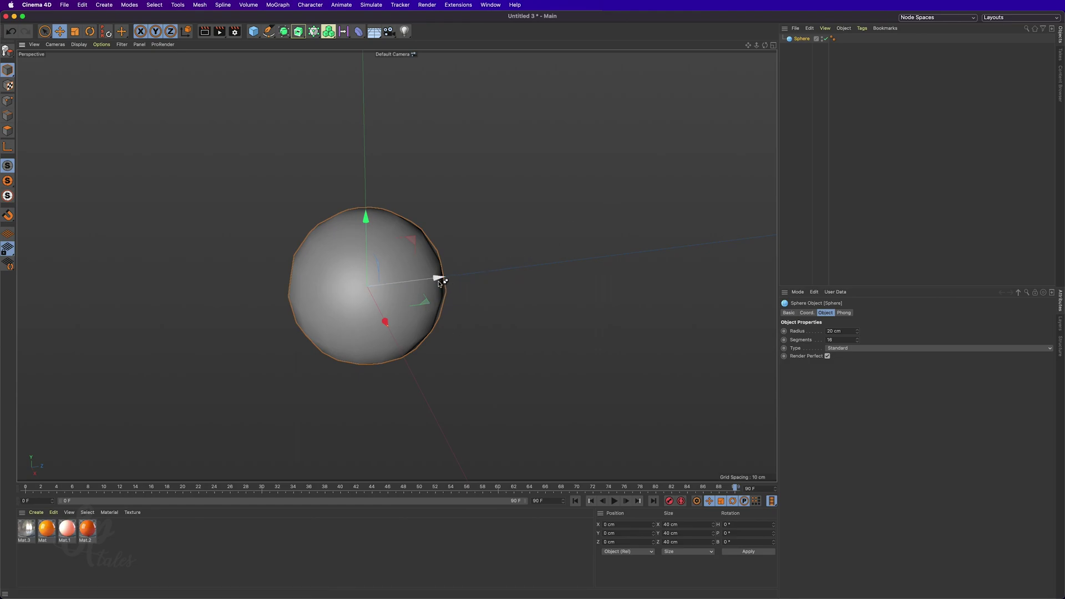
{"action": "left_click_drag", "start_coordinate": [437, 277], "coordinate": [607, 253], "text": "ctrl"}
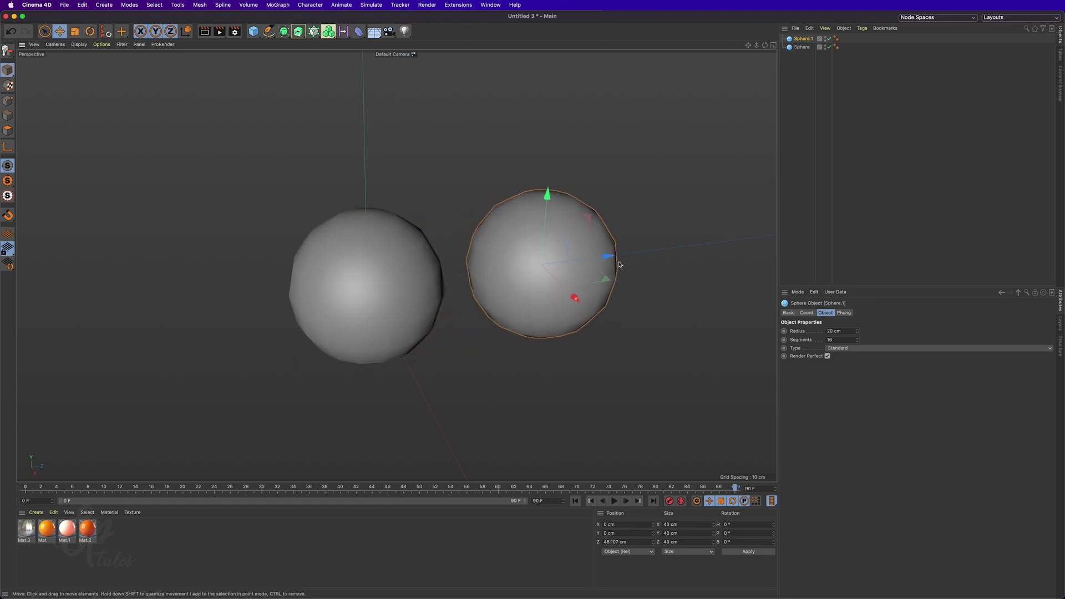
{"action": "left_click_drag", "start_coordinate": [397, 266], "coordinate": [424, 295], "text": "alt"}
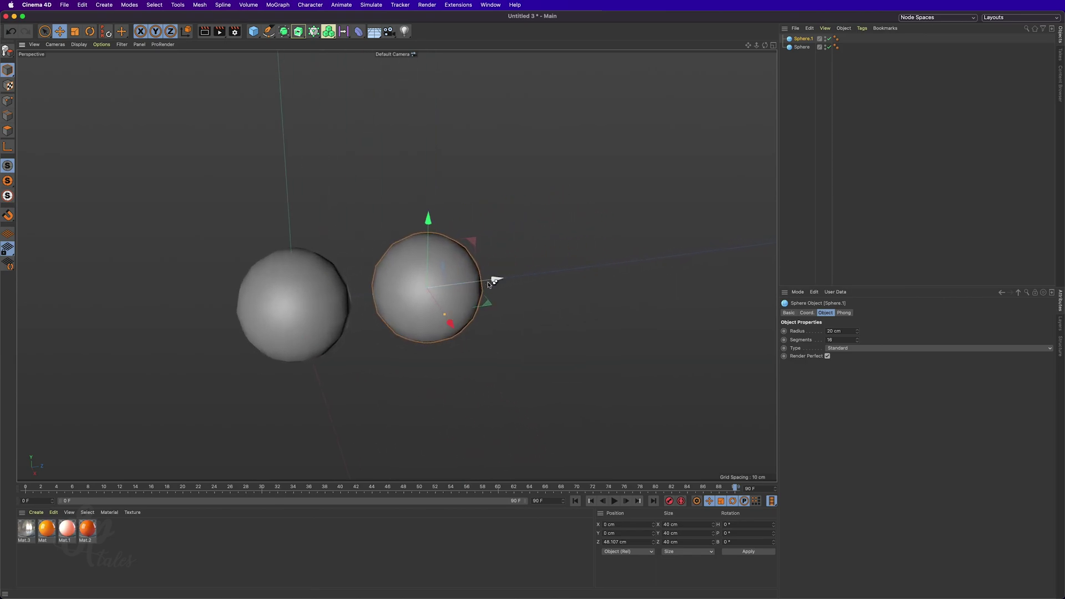
{"action": "left_click_drag", "start_coordinate": [494, 281], "coordinate": [633, 259], "text": "ctrl"}
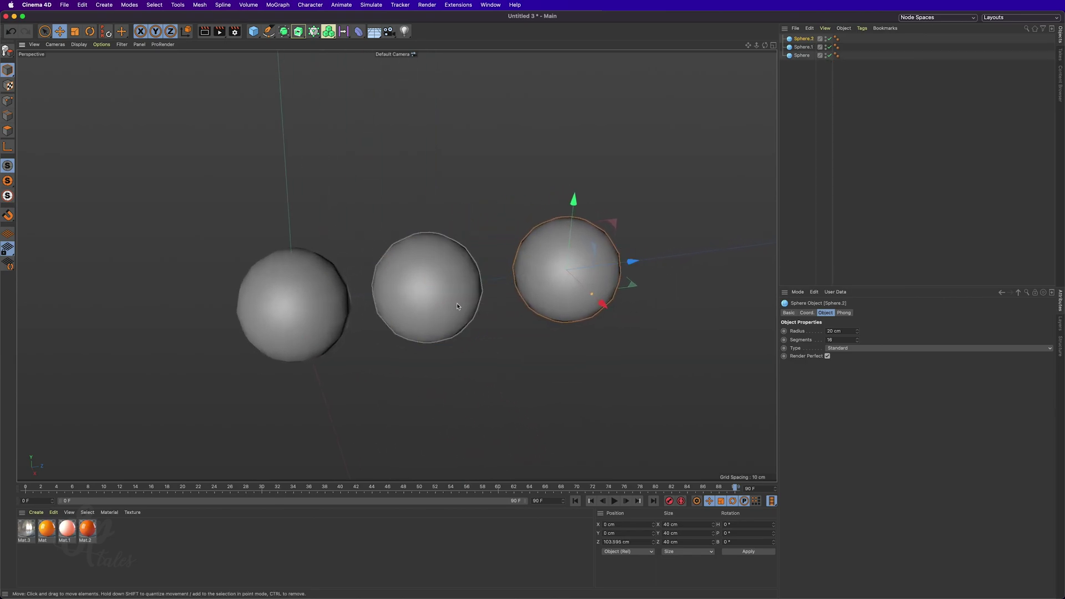
{"action": "right_click_drag", "start_coordinate": [633, 259], "coordinate": [428, 304], "text": "alt"}
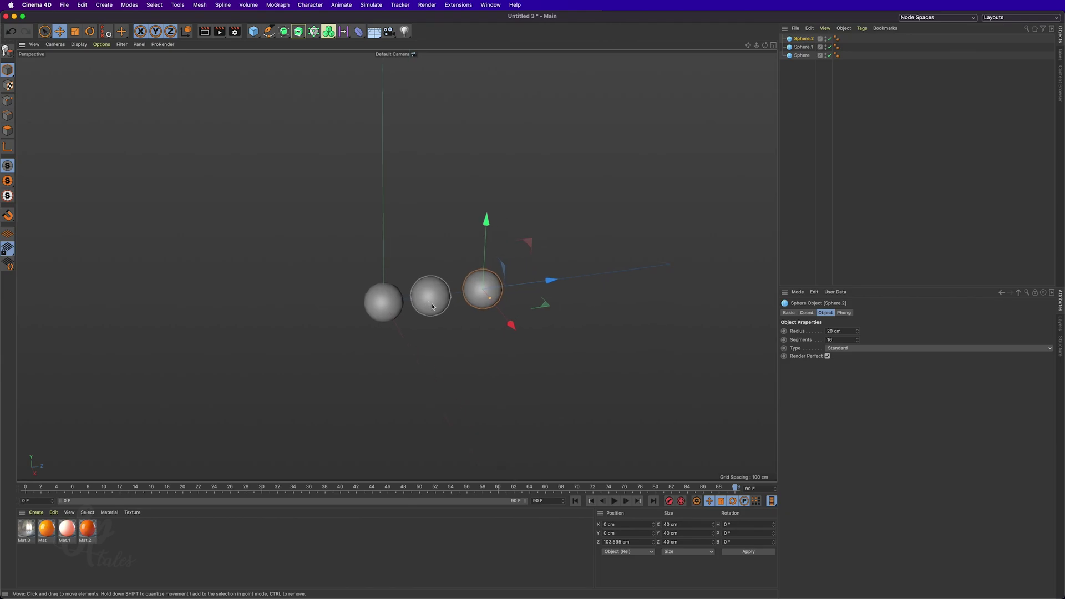
Add a Cloner, move the three spheres into it, and set its Mode to Grid Array
{"action": "left_click", "coordinate": [314, 32]}
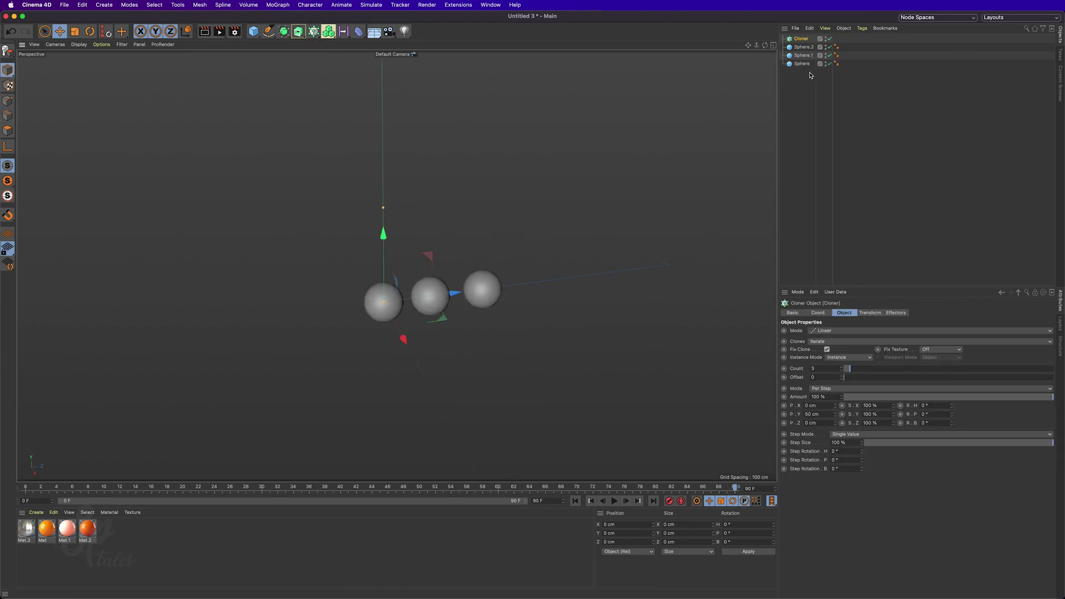
{"action": "left_click_drag", "start_coordinate": [809, 76], "coordinate": [807, 40]}
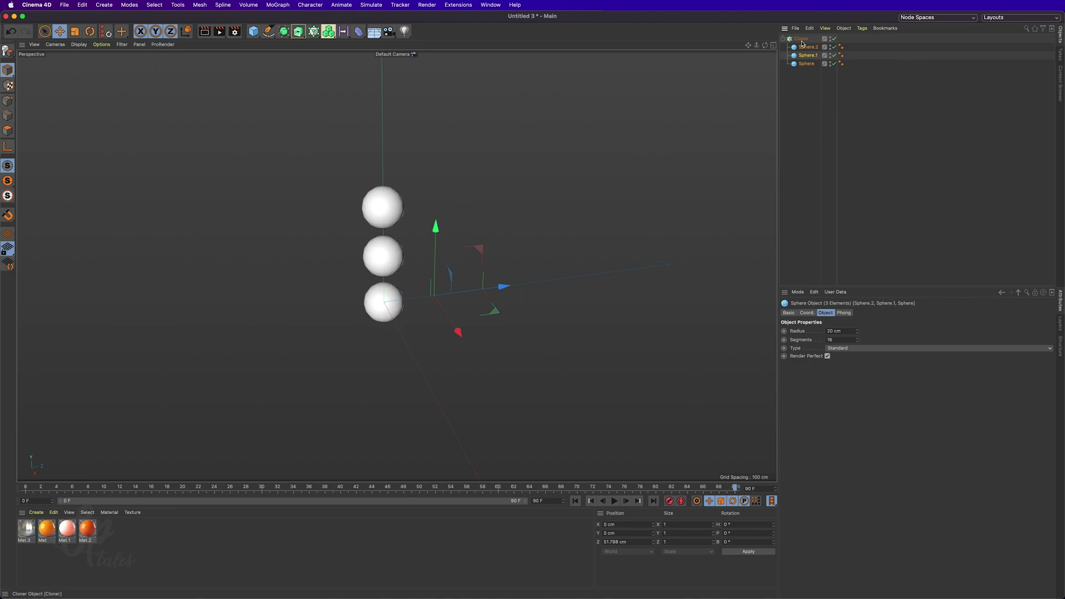
{"action": "left_click", "coordinate": [801, 39]}
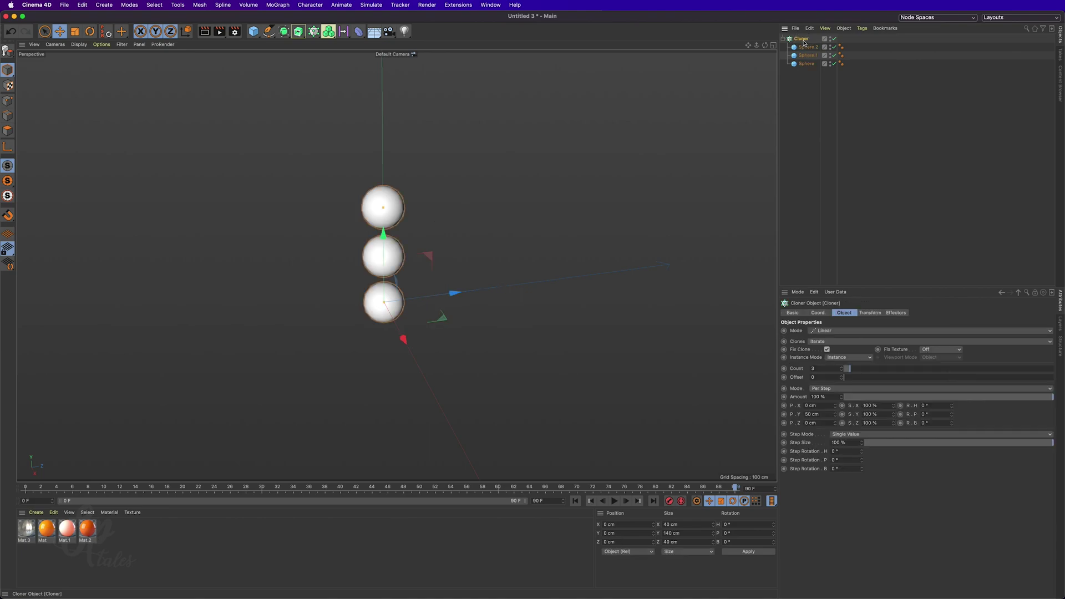
{"action": "left_click", "coordinate": [835, 333]}
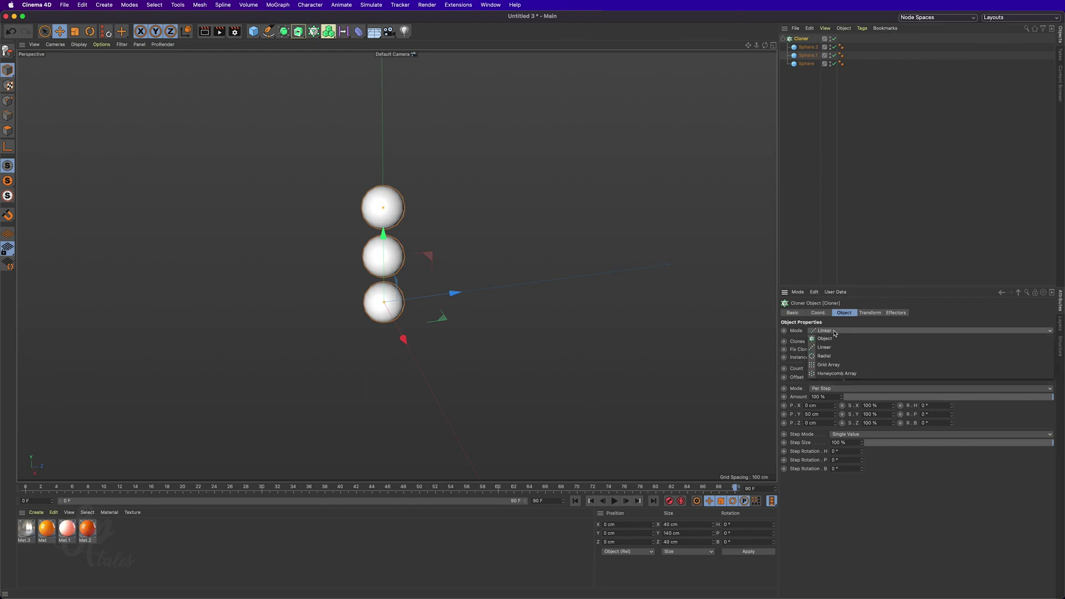
{"action": "left_click", "coordinate": [832, 366]}
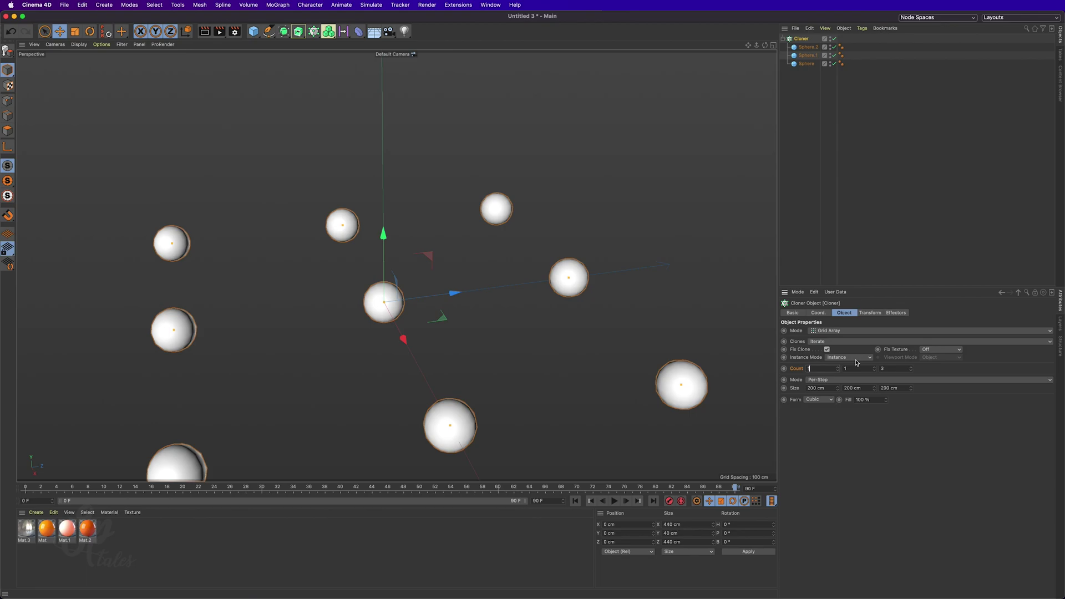
Set the grid Count to 15, 3 and 26 clones
{"action": "key", "text": "Tab"}
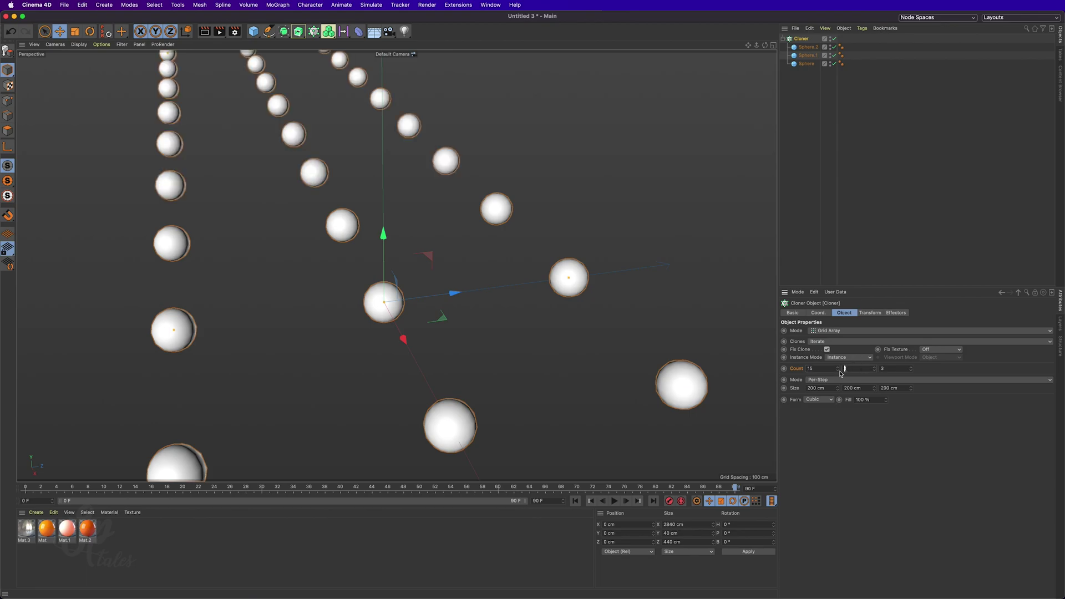
{"action": "type", "text": "3"}
{"action": "key", "text": "Tab"}
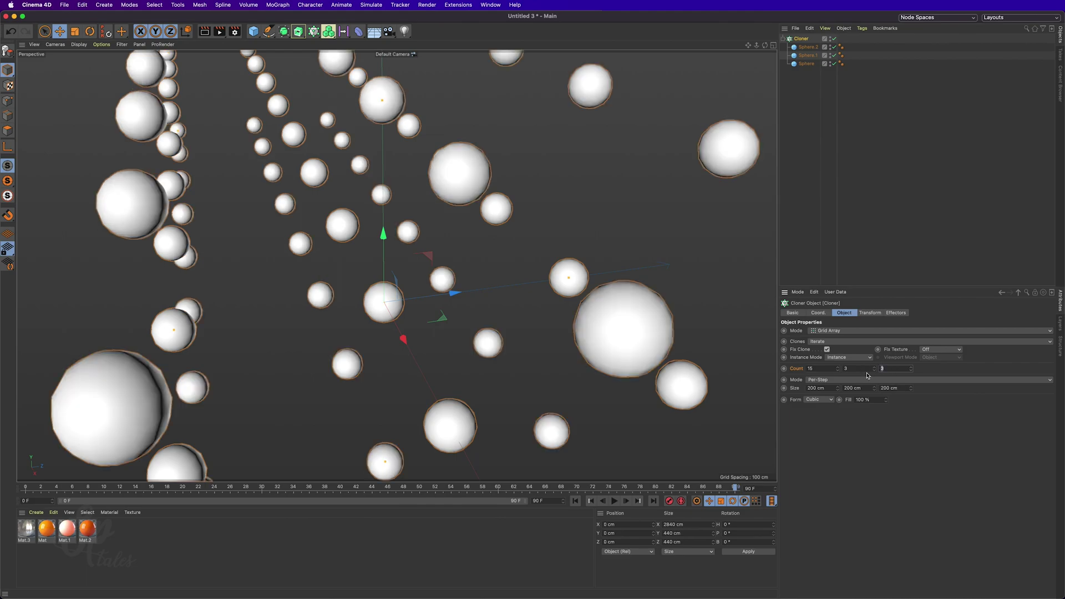
{"action": "type", "text": "26"}
{"action": "key", "text": "Return"}
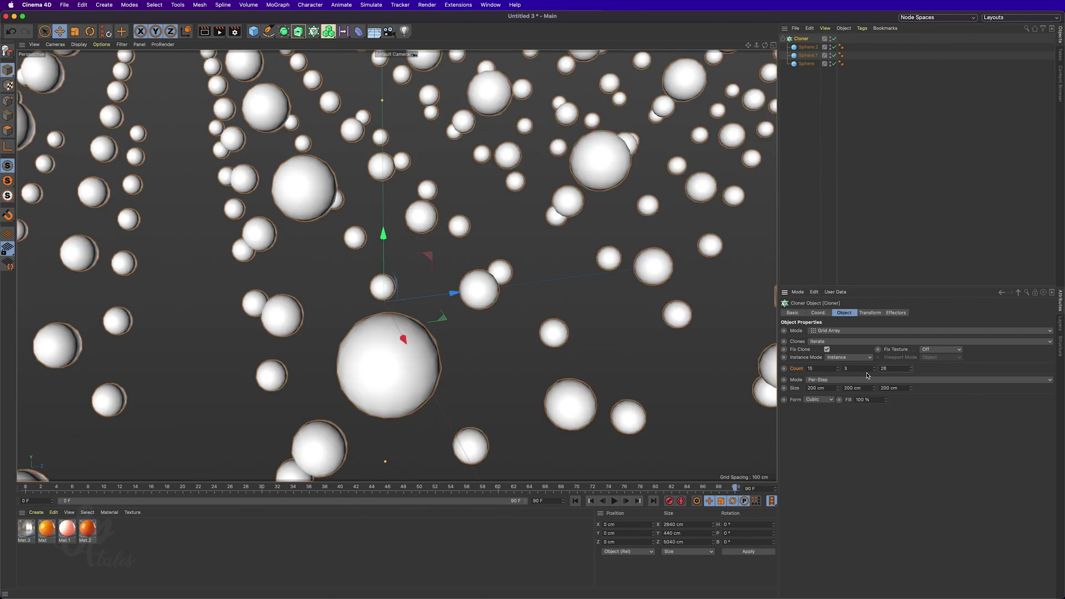
Set the grid Size to 40 cm on the X, Y and Z axes
{"action": "left_click_drag", "start_coordinate": [827, 388], "coordinate": [802, 392]}
{"action": "type", "text": "40"}
{"action": "key", "text": "Return"}
{"action": "left_click_drag", "start_coordinate": [871, 388], "coordinate": [844, 389]}
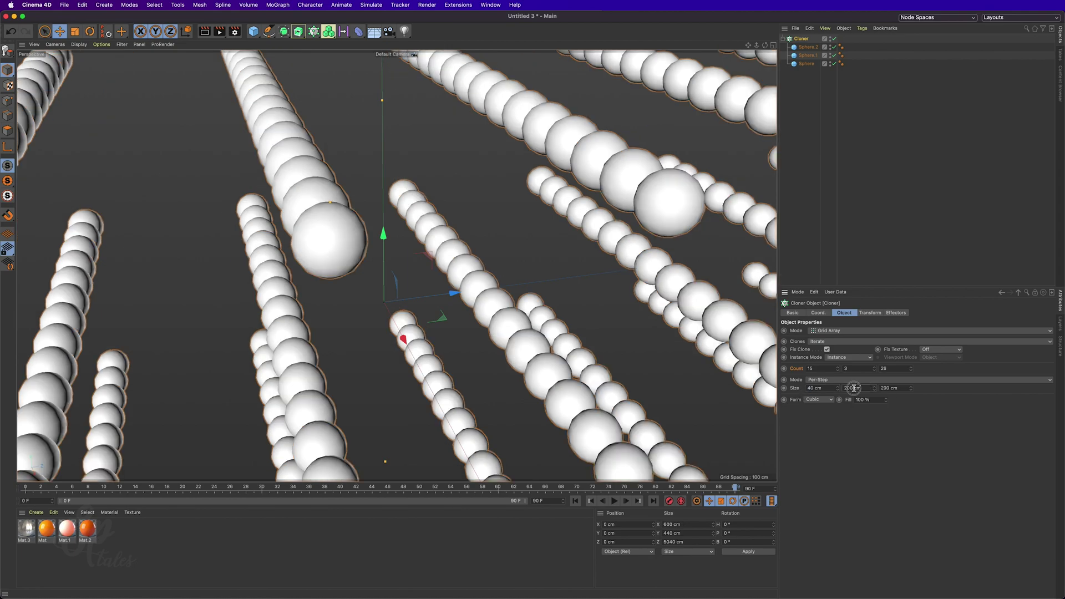
{"action": "type", "text": "40"}
{"action": "key", "text": "Return"}
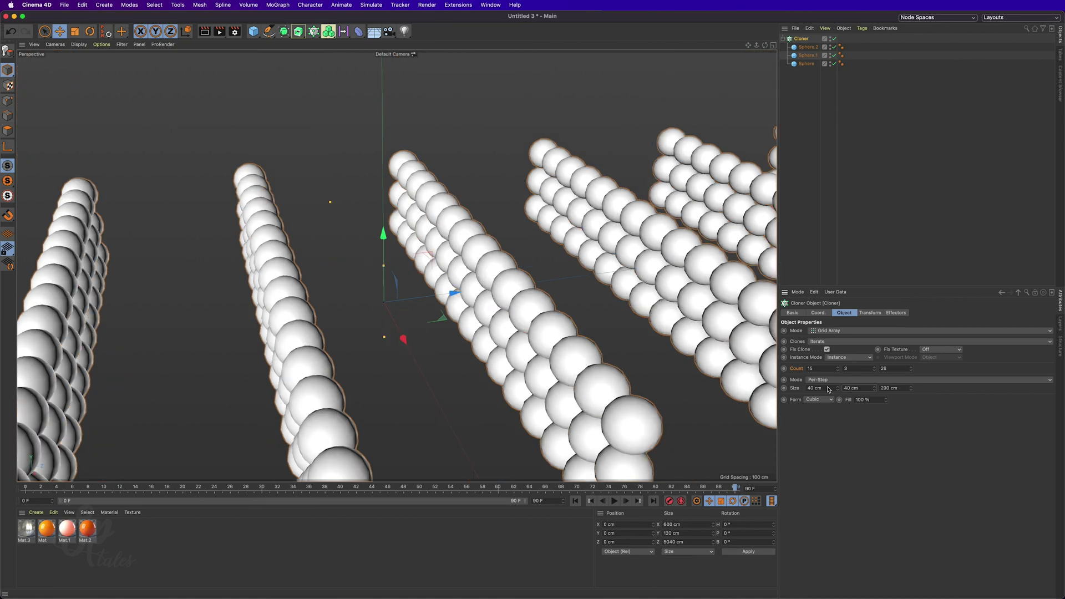
{"action": "left_click_drag", "start_coordinate": [894, 388], "coordinate": [853, 386]}
{"action": "type", "text": "4"}
{"action": "scroll", "coordinate": [438, 376], "scroll_direction": "down", "scroll_amount": 6}
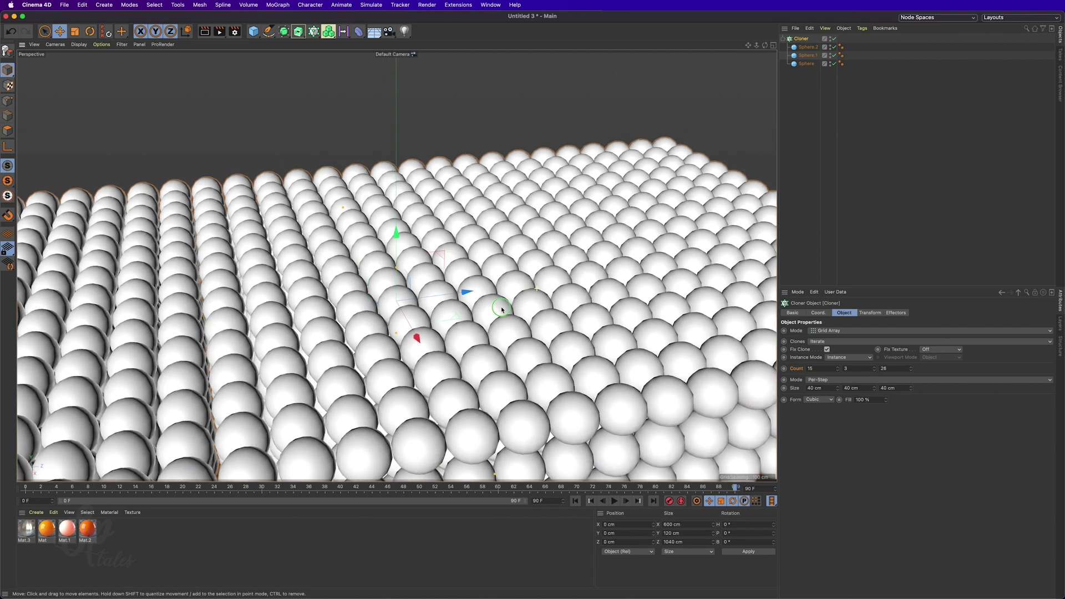
{"action": "mouse_move", "coordinate": [438, 343]}
{"action": "left_mouse_down", "text": "alt"}
{"action": "mouse_move", "coordinate": [438, 376]}
{"action": "mouse_move", "coordinate": [418, 400]}
{"action": "mouse_move", "coordinate": [505, 311]}
{"action": "mouse_move", "coordinate": [512, 283]}
{"action": "left_mouse_up", "text": "alt"}
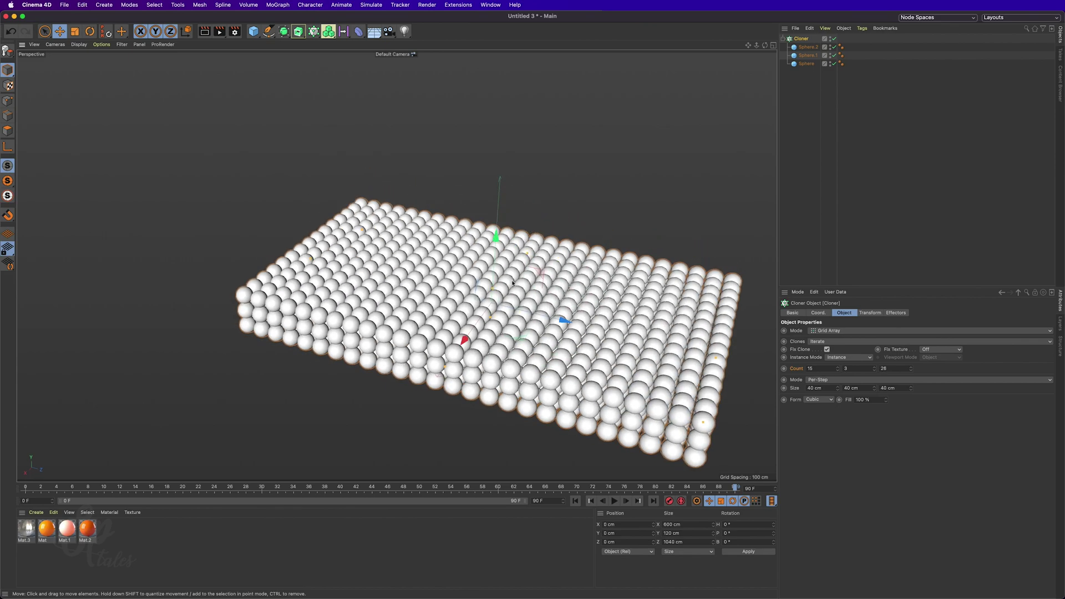
{"action": "left_click_drag", "start_coordinate": [546, 323], "coordinate": [575, 336], "text": "alt"}
Add a Plane below the sphere grid as a floor, widened to about 925 cm
{"action": "left_click", "coordinate": [253, 31]}
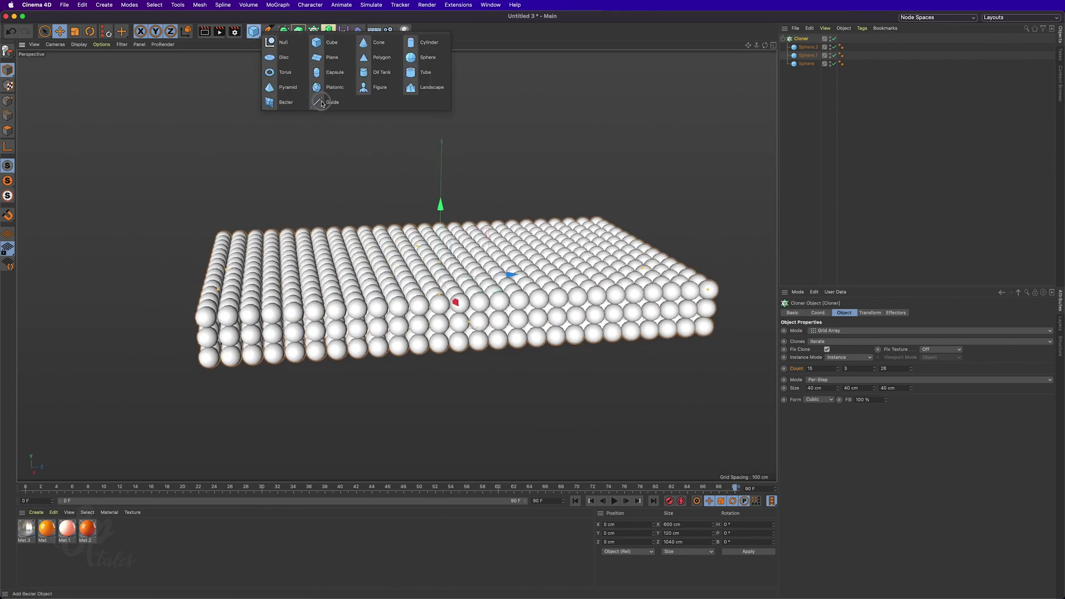
{"action": "left_click", "coordinate": [333, 45]}
{"action": "mouse_move", "coordinate": [476, 319]}
{"action": "left_mouse_down", "text": "alt"}
{"action": "mouse_move", "coordinate": [494, 254]}
{"action": "mouse_move", "coordinate": [467, 276]}
{"action": "left_mouse_up", "text": "alt"}
{"action": "left_click_drag", "start_coordinate": [411, 307], "coordinate": [705, 442]}
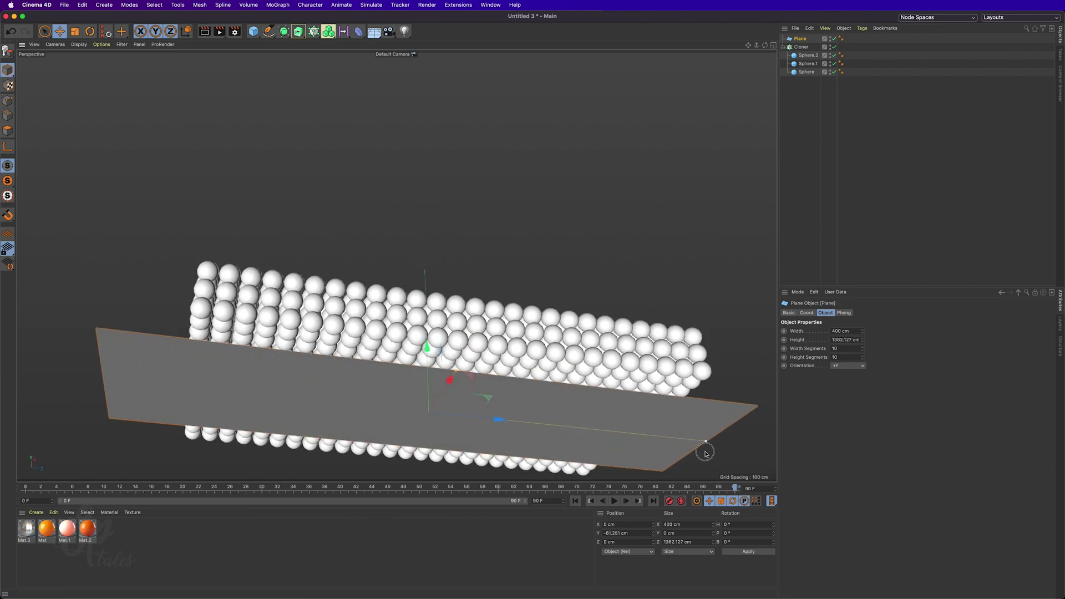
{"action": "left_click_drag", "start_coordinate": [455, 376], "coordinate": [470, 310]}
{"action": "left_click_drag", "start_coordinate": [489, 271], "coordinate": [473, 312], "text": "alt"}
{"action": "middle_click_drag", "start_coordinate": [472, 312], "coordinate": [443, 310], "text": "alt"}
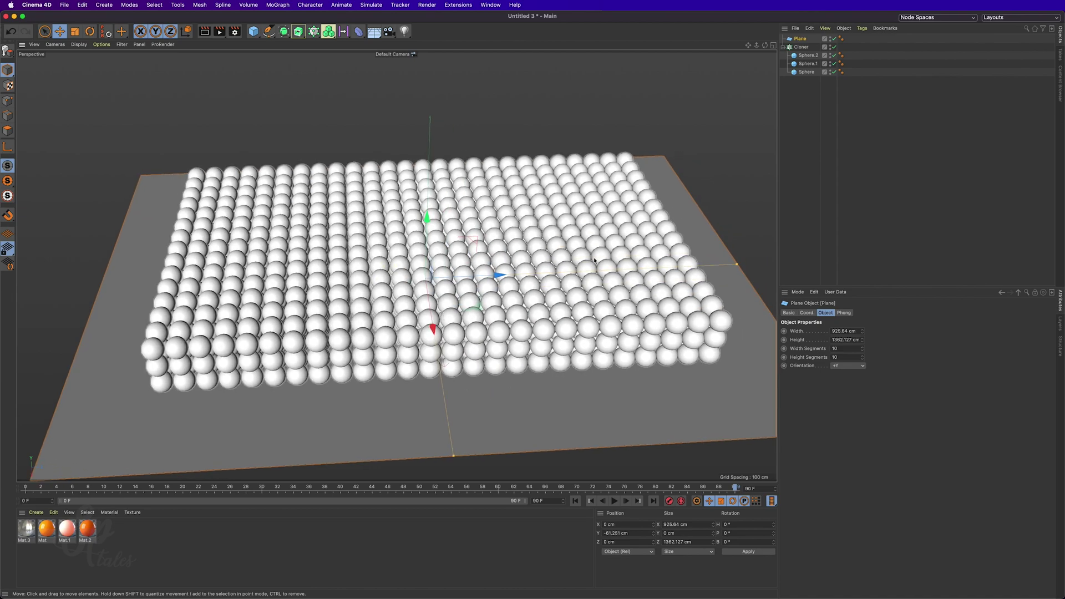
{"action": "left_click", "coordinate": [798, 49]}
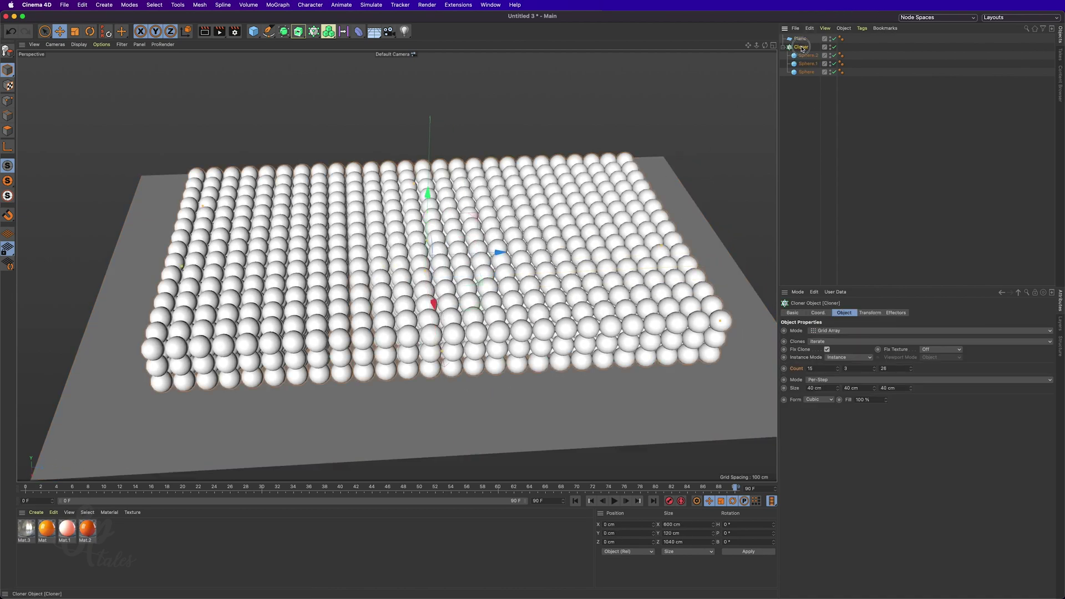
Add a Plain effector to the Cloner
{"action": "left_click", "coordinate": [277, 5]}
{"action": "mouse_move", "coordinate": [281, 27]}
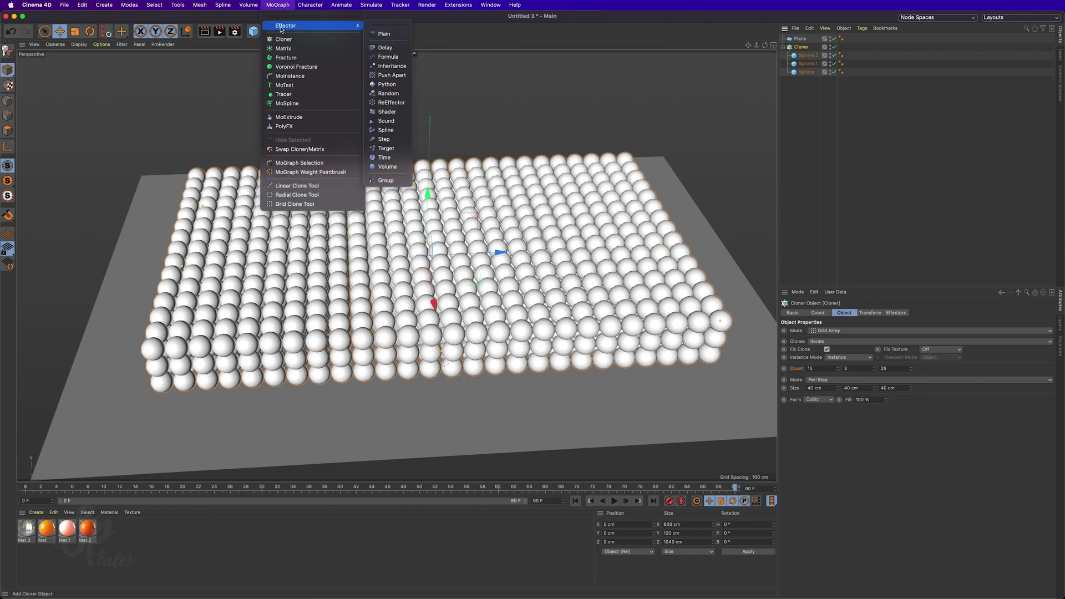
{"action": "left_click", "coordinate": [384, 34]}
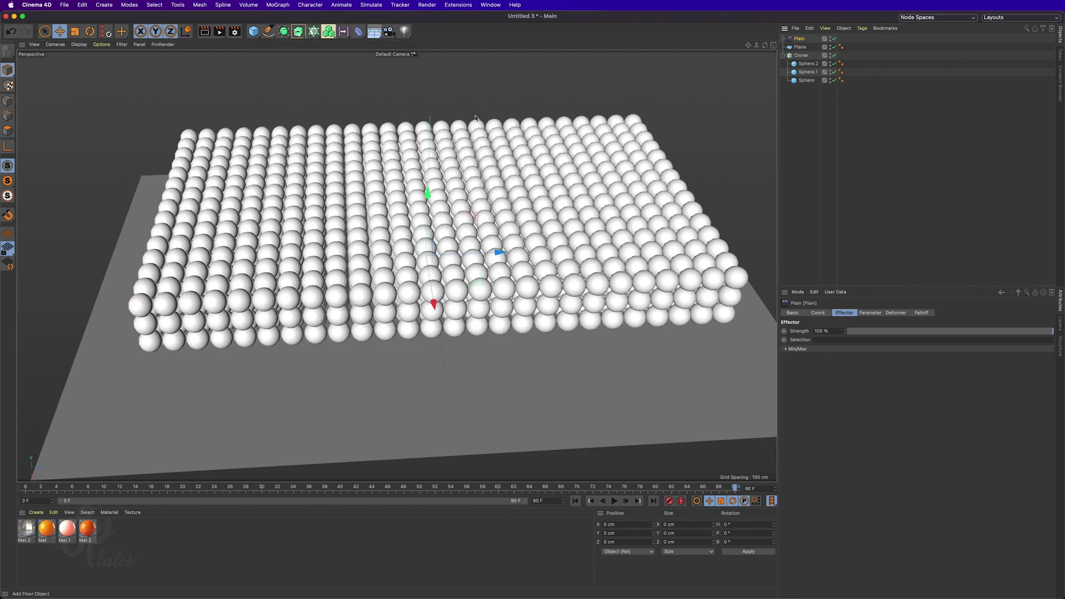
{"action": "left_click", "coordinate": [869, 313]}
Turn off the effector's position and set a uniform scale of -1
{"action": "left_click_drag", "start_coordinate": [525, 351], "coordinate": [546, 300], "text": "alt"}
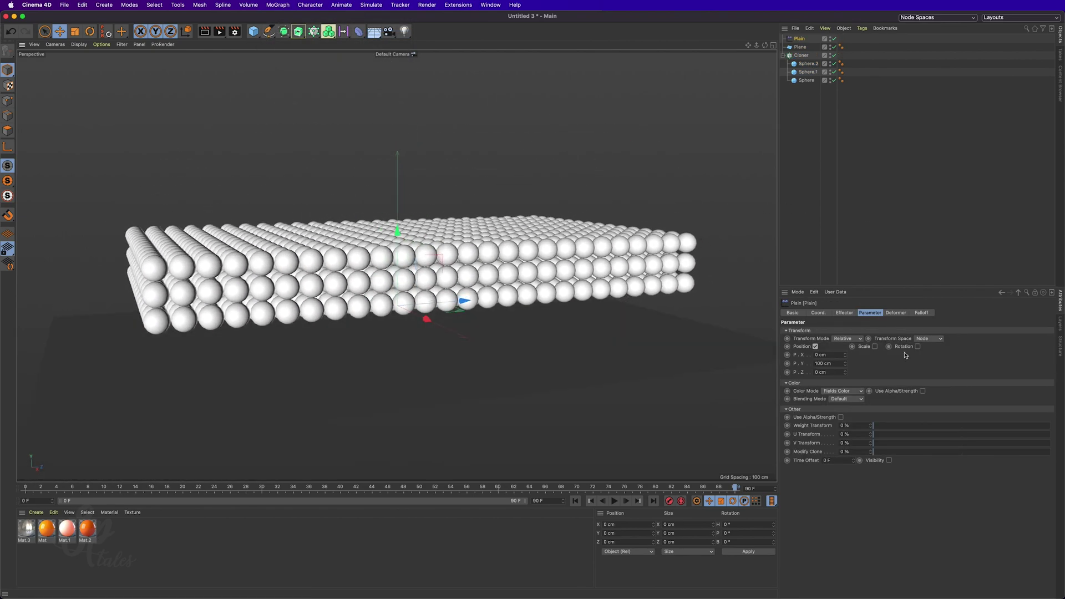
{"action": "left_click", "coordinate": [815, 347]}
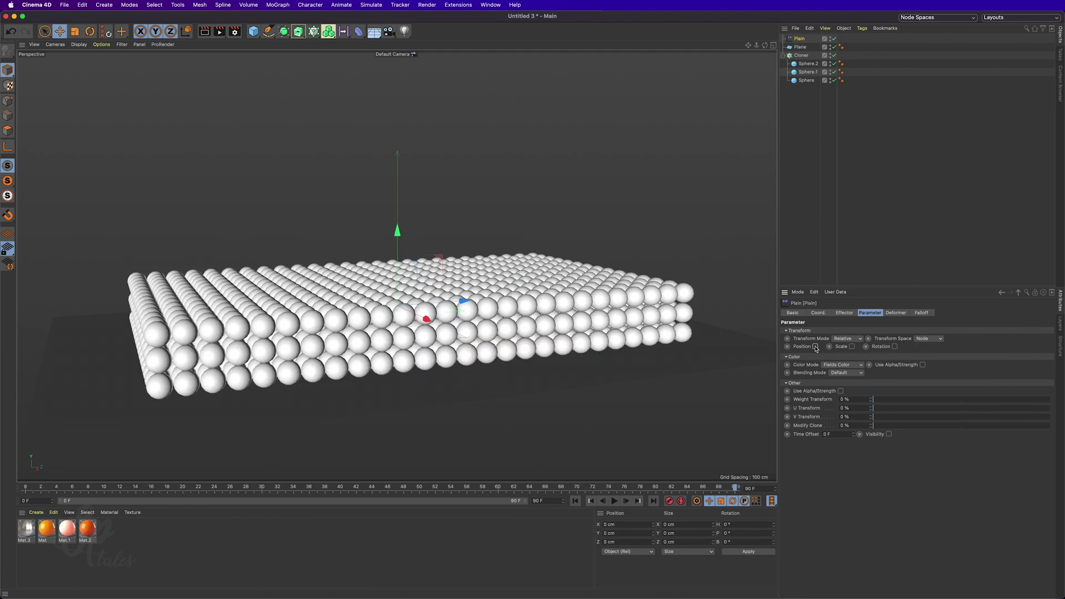
{"action": "left_click", "coordinate": [852, 346]}
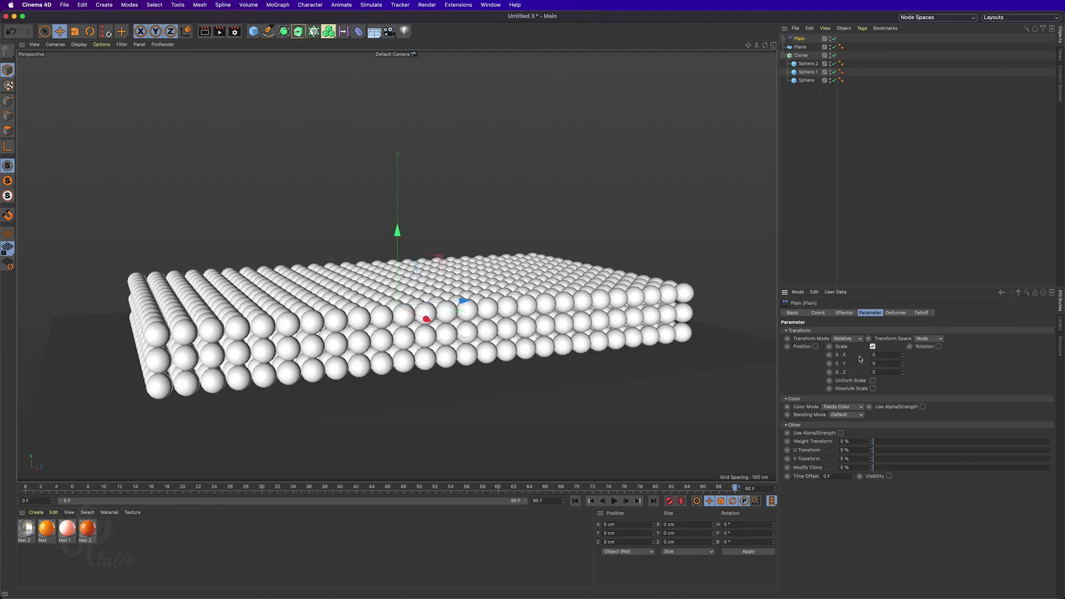
{"action": "left_click", "coordinate": [872, 381]}
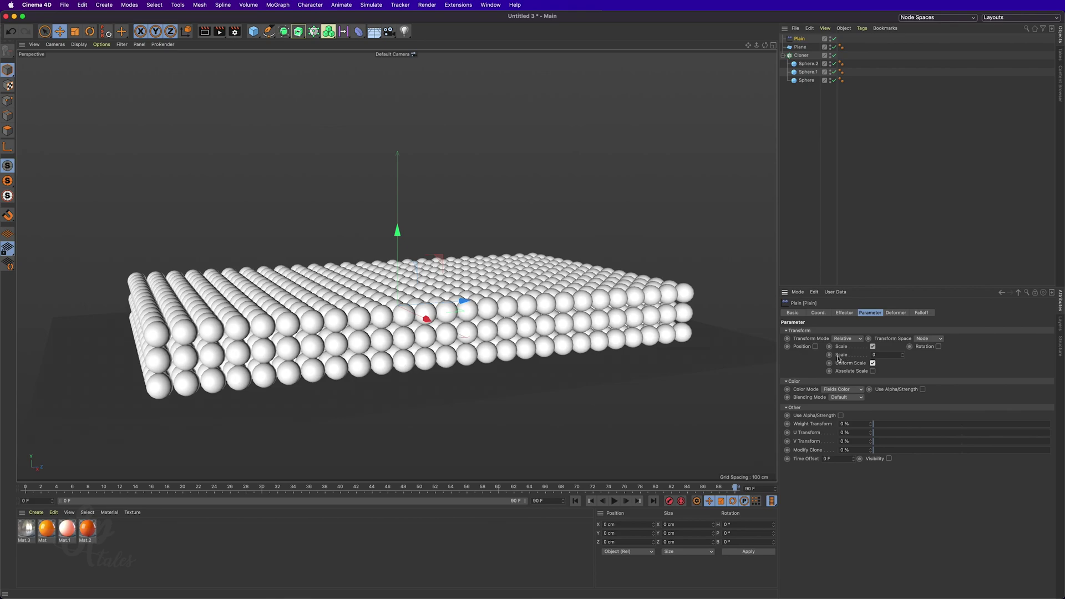
{"action": "left_click", "coordinate": [882, 355]}
{"action": "type", "text": "-1"}
{"action": "key", "text": "Return"}
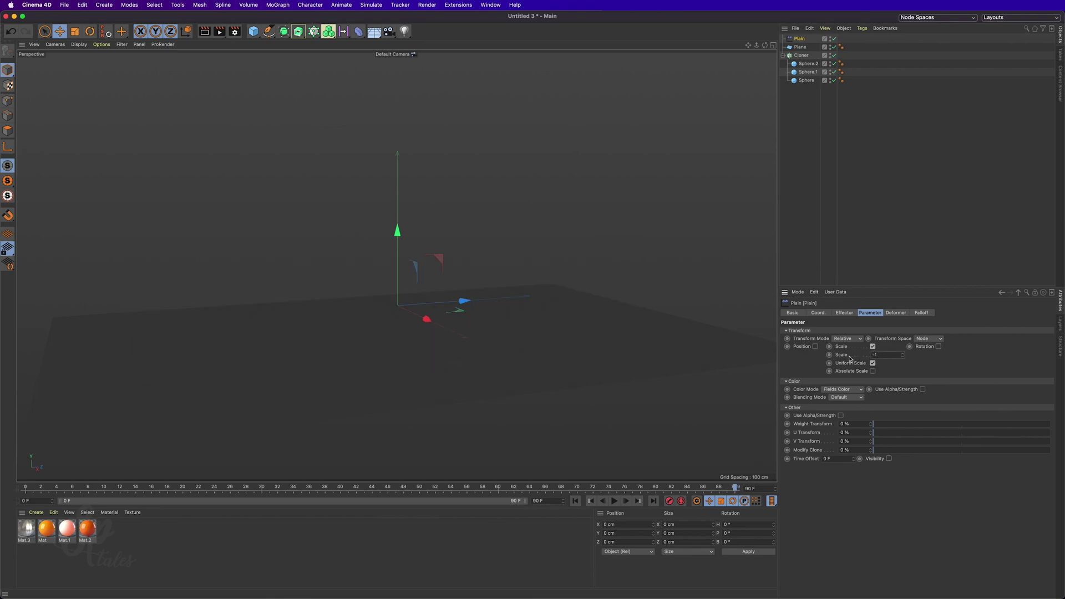
Add a Spherical Field to the Plain effector's falloff and enlarge it to about 1092 cm
{"action": "left_click", "coordinate": [923, 313]}
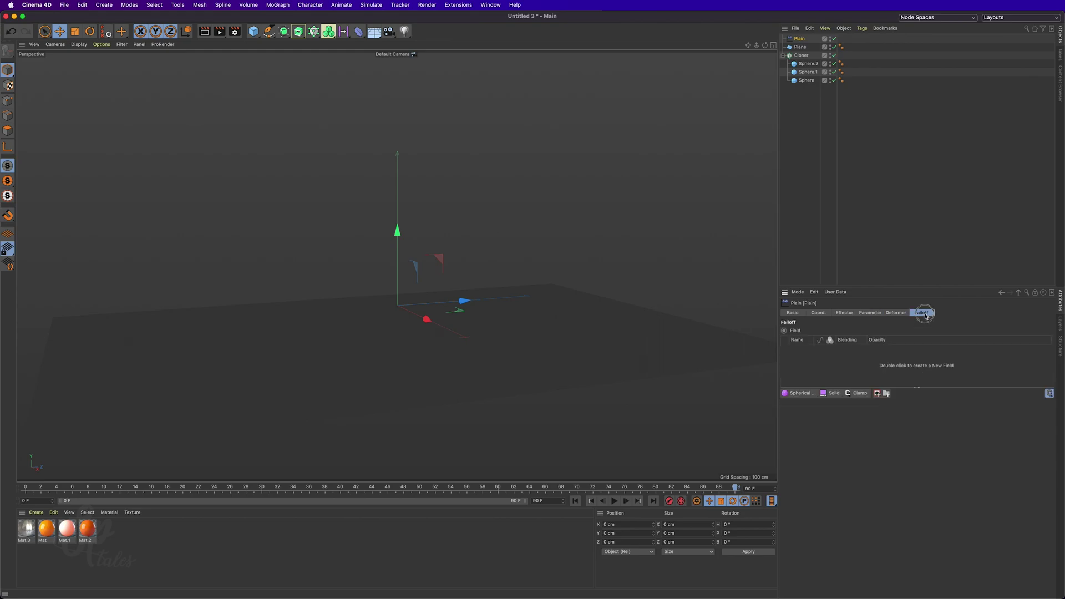
{"action": "left_click", "coordinate": [801, 394]}
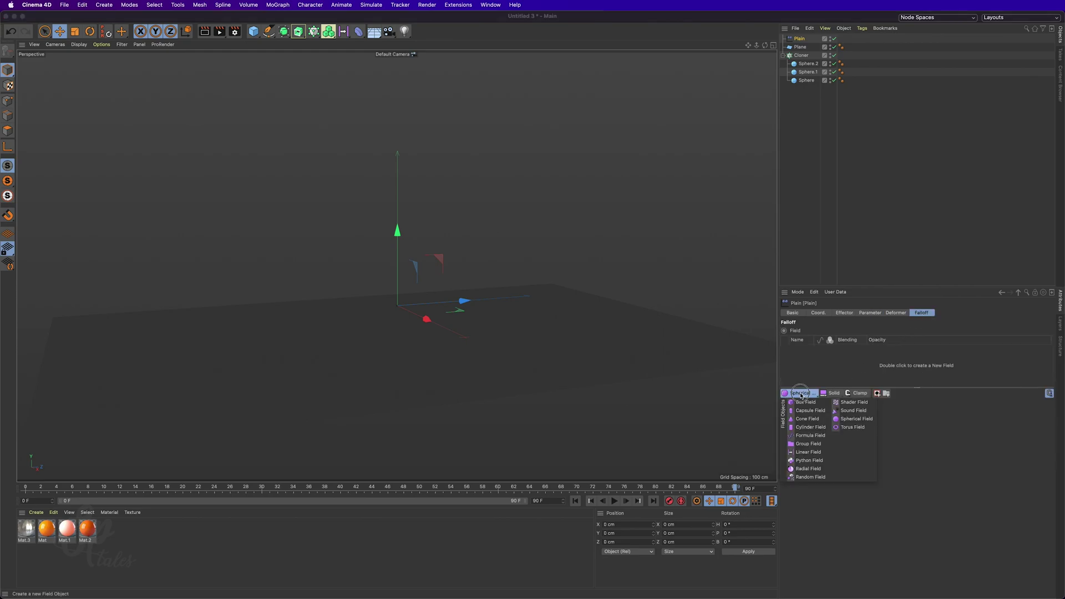
{"action": "left_click", "coordinate": [855, 420]}
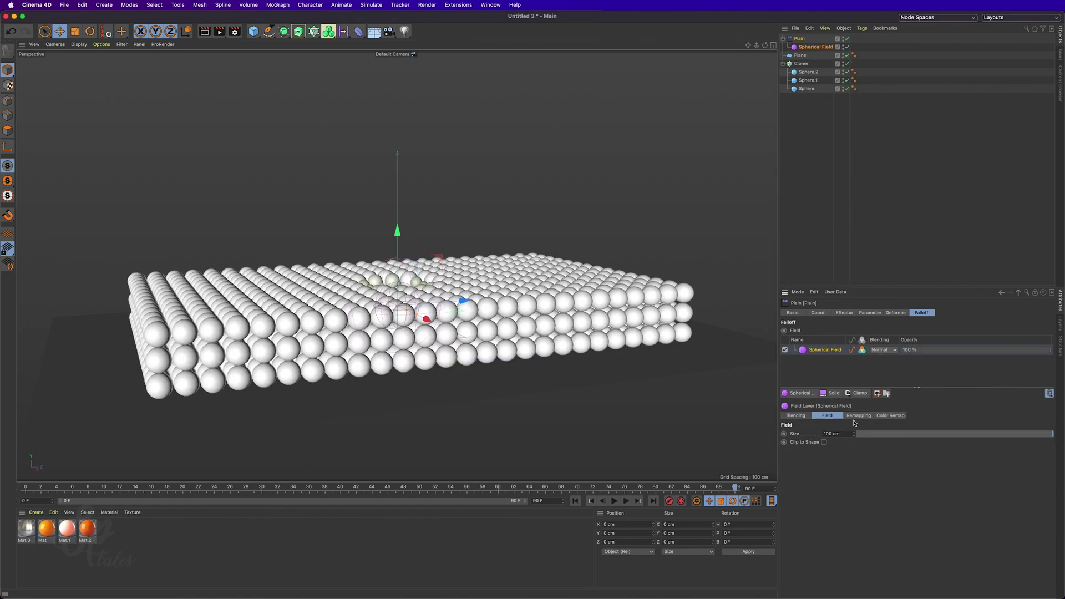
{"action": "left_click_drag", "start_coordinate": [437, 315], "coordinate": [418, 367], "text": "alt"}
{"action": "left_click_drag", "start_coordinate": [430, 281], "coordinate": [441, 296], "text": "alt"}
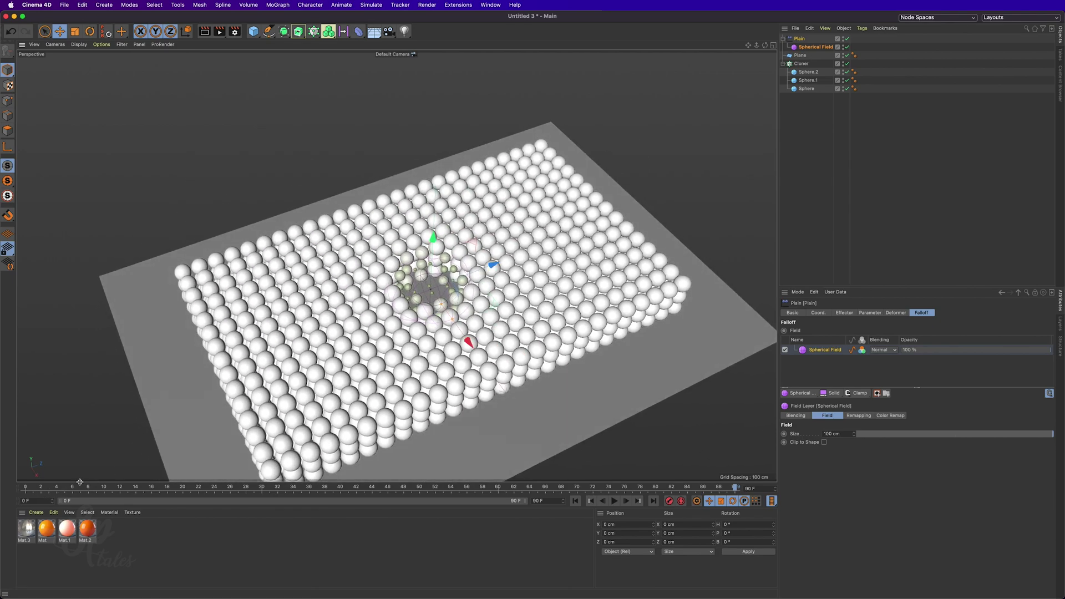
{"action": "left_click", "coordinate": [24, 490]}
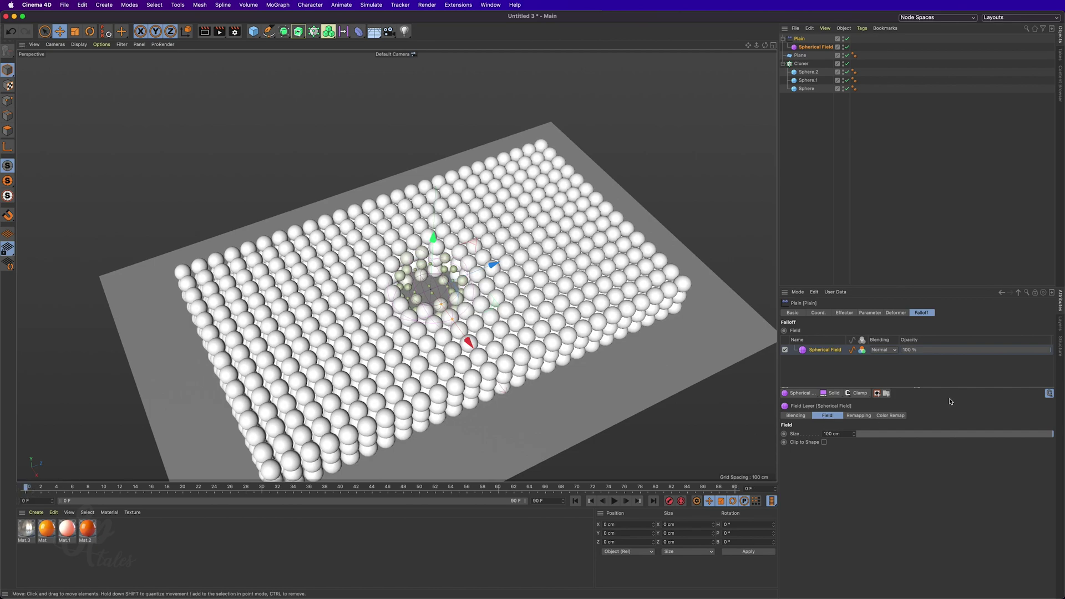
{"action": "mouse_move", "coordinate": [854, 436]}
{"action": "left_mouse_down"}
{"action": "mouse_move", "coordinate": [998, 436]}
{"action": "mouse_move", "coordinate": [855, 436]}
{"action": "mouse_move", "coordinate": [940, 436]}
{"action": "left_mouse_up"}
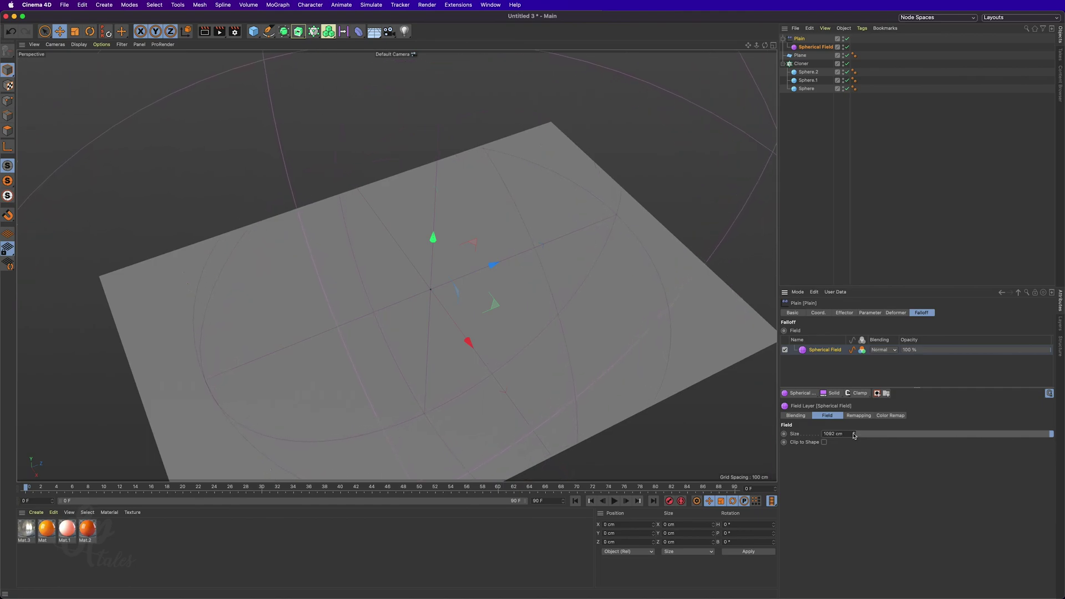
Set the Spherical Field size to 1100 cm, then shrink it to 40 cm and keyframe it at frame 70
{"action": "left_click_drag", "start_coordinate": [853, 436], "coordinate": [857, 436]}
{"action": "double_click", "coordinate": [835, 434]}
{"action": "type", "text": "1100"}
{"action": "key", "text": "Return"}
{"action": "left_click_drag", "start_coordinate": [1027, 435], "coordinate": [936, 457]}
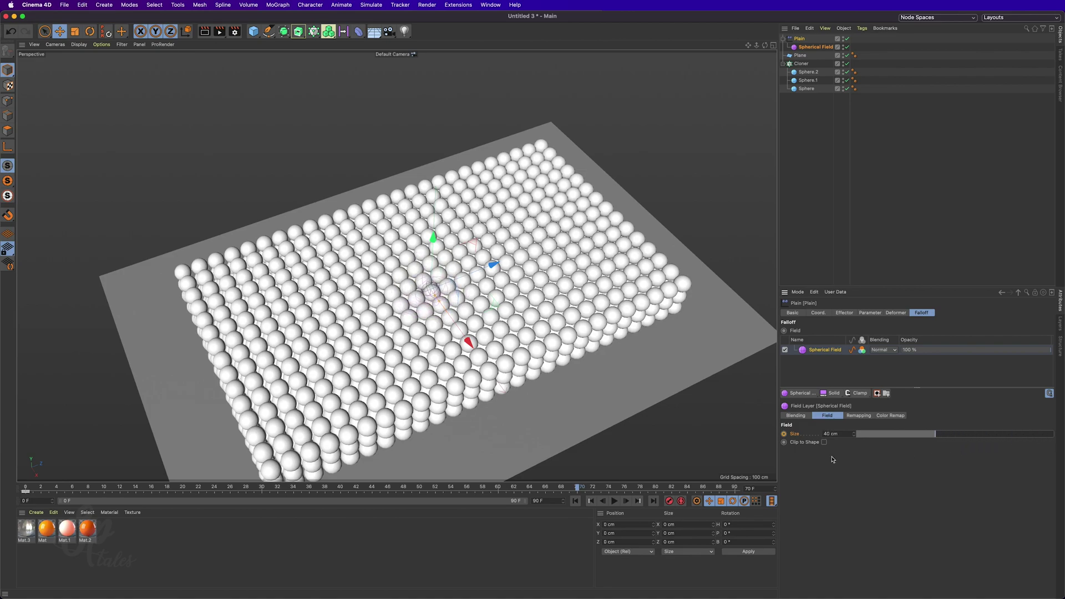
{"action": "left_click", "coordinate": [783, 434]}
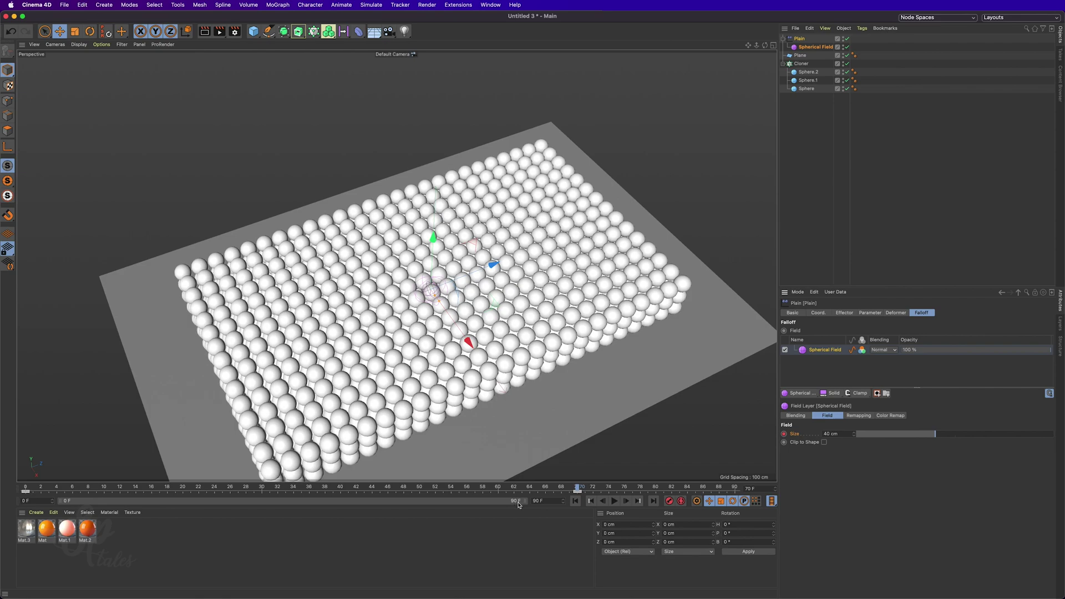
Extend the scene and preview range to 300 frames and play from the start
{"action": "left_click_drag", "start_coordinate": [545, 499], "coordinate": [523, 507]}
{"action": "type", "text": "300"}
{"action": "key", "text": "Return"}
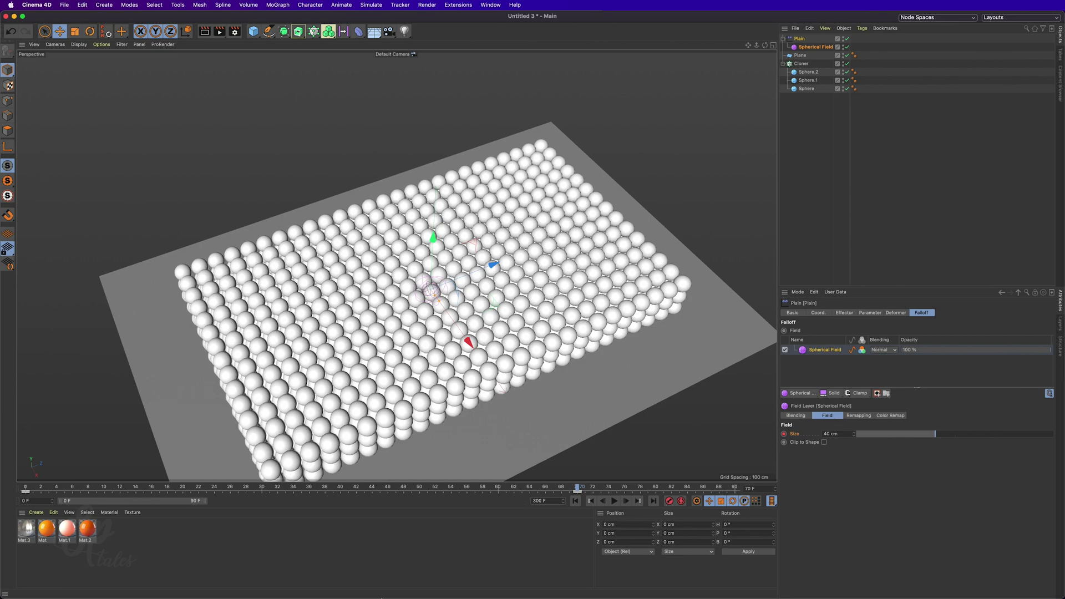
{"action": "left_click_drag", "start_coordinate": [205, 501], "coordinate": [556, 491]}
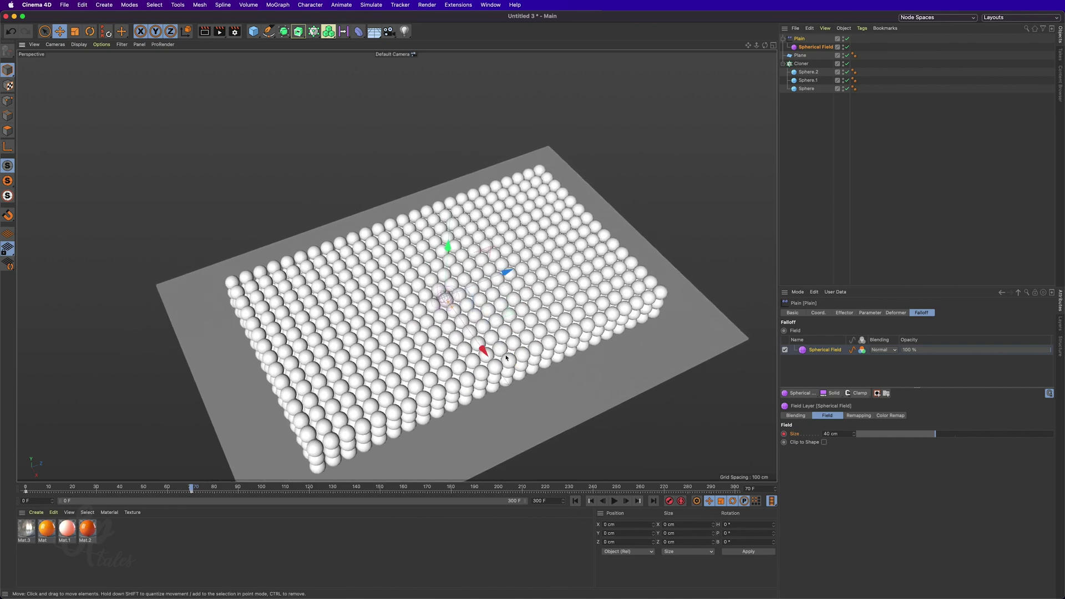
{"action": "left_click", "coordinate": [575, 501]}
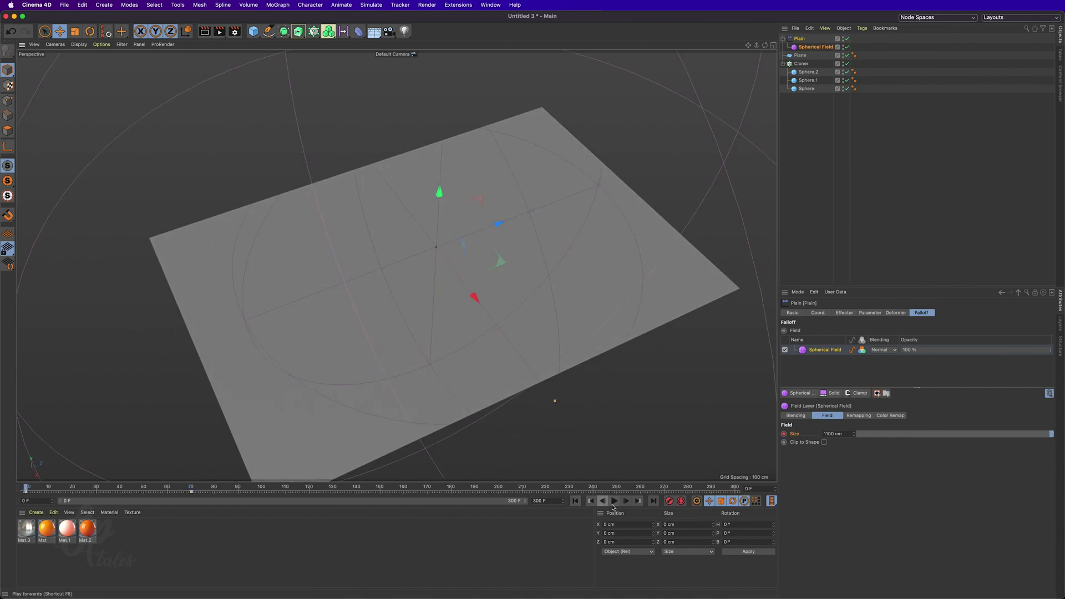
{"action": "left_click", "coordinate": [614, 501]}
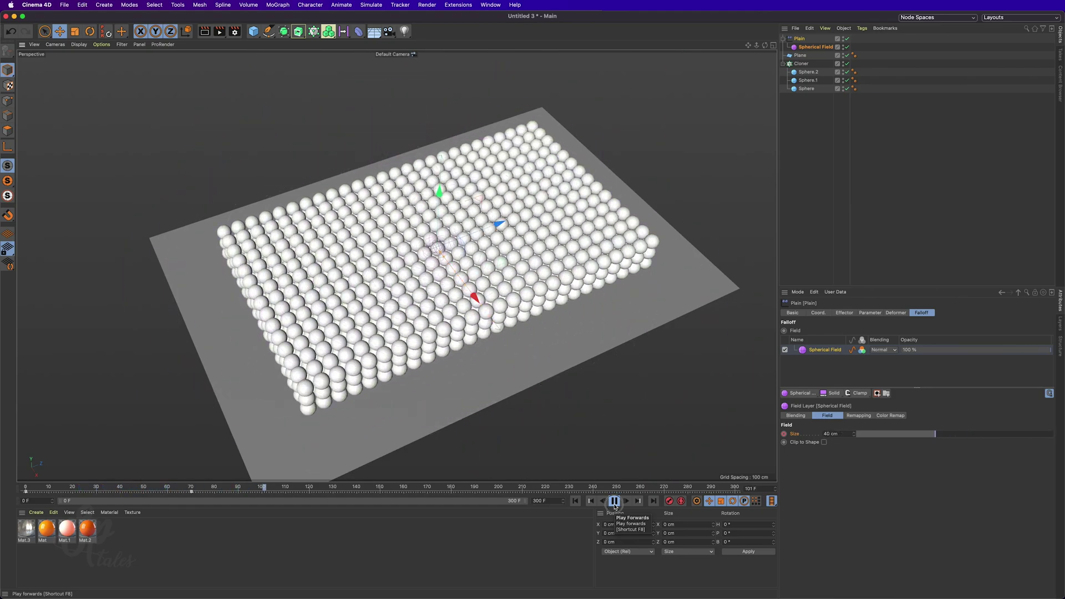
Stop playback and add a Delay effector to the Cloner
{"action": "left_click", "coordinate": [614, 501]}
{"action": "left_click_drag", "start_coordinate": [588, 333], "coordinate": [584, 241], "text": "alt"}
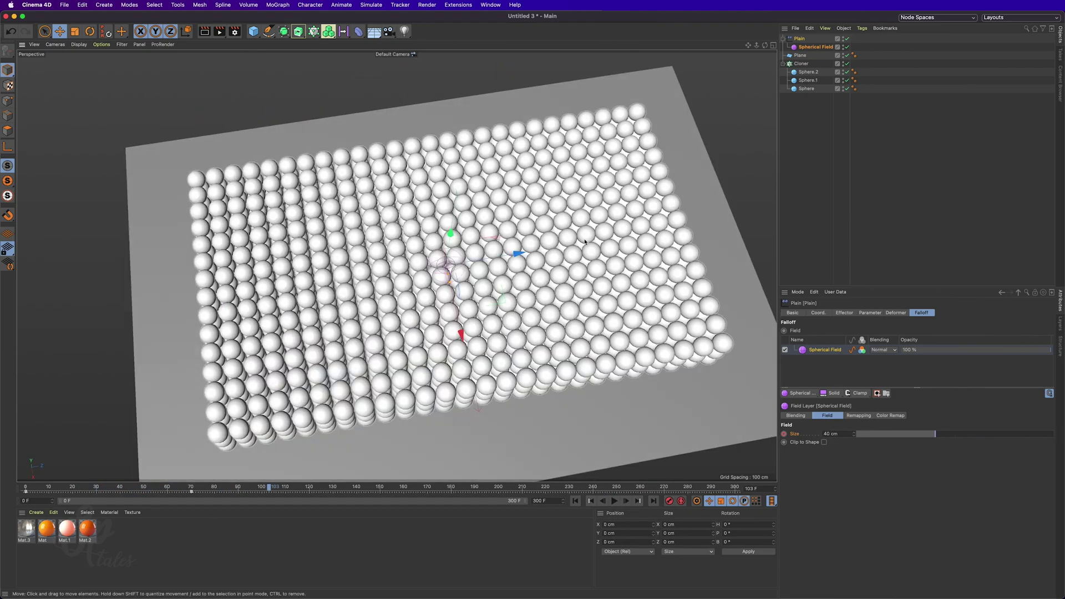
{"action": "left_click", "coordinate": [802, 65]}
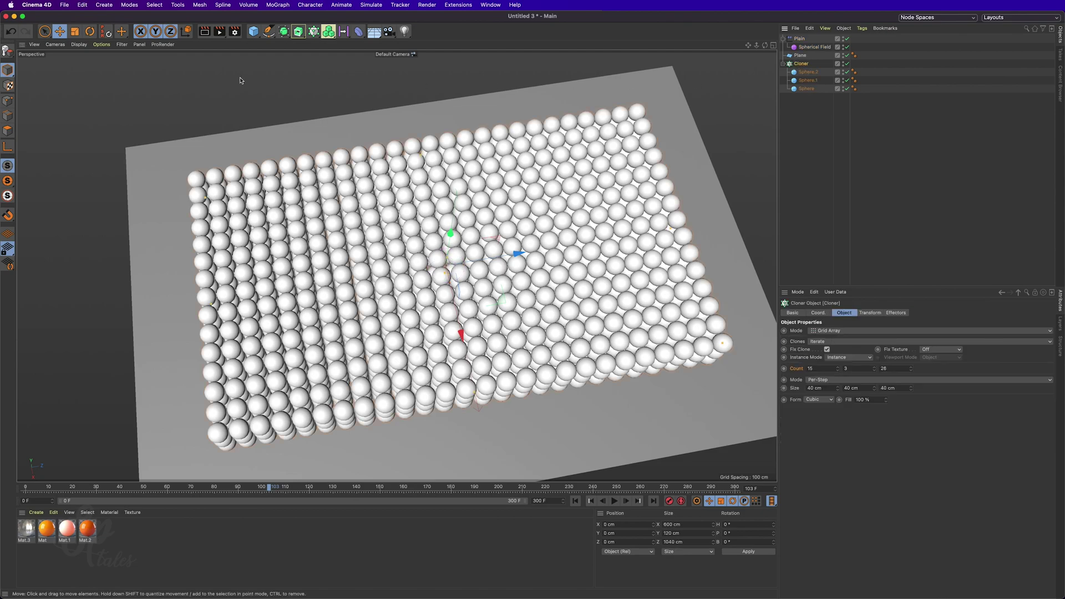
{"action": "left_click", "coordinate": [277, 5]}
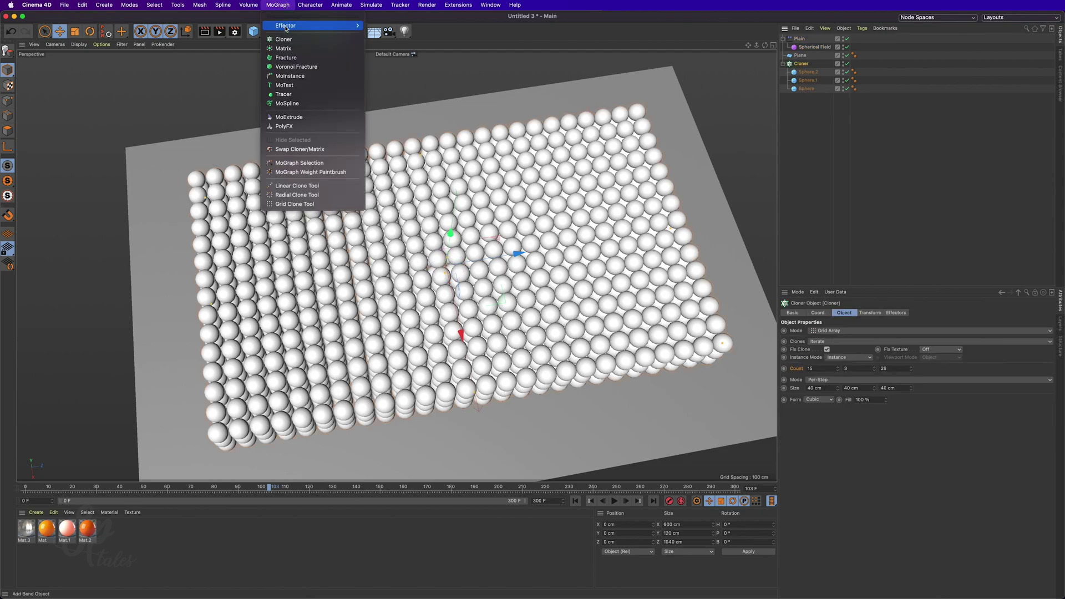
{"action": "mouse_move", "coordinate": [286, 27]}
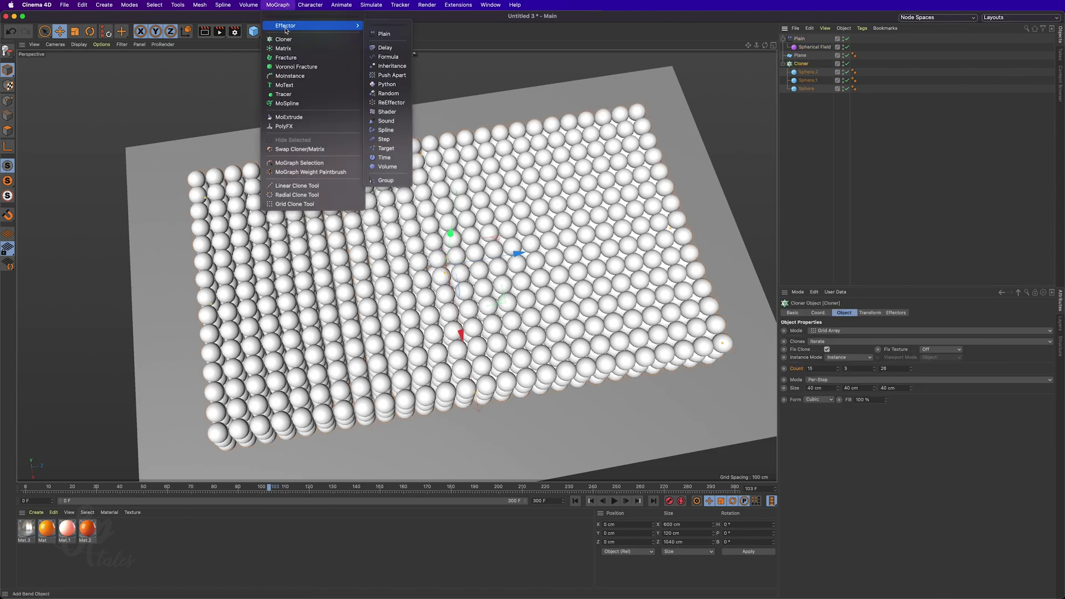
{"action": "left_click", "coordinate": [385, 48]}
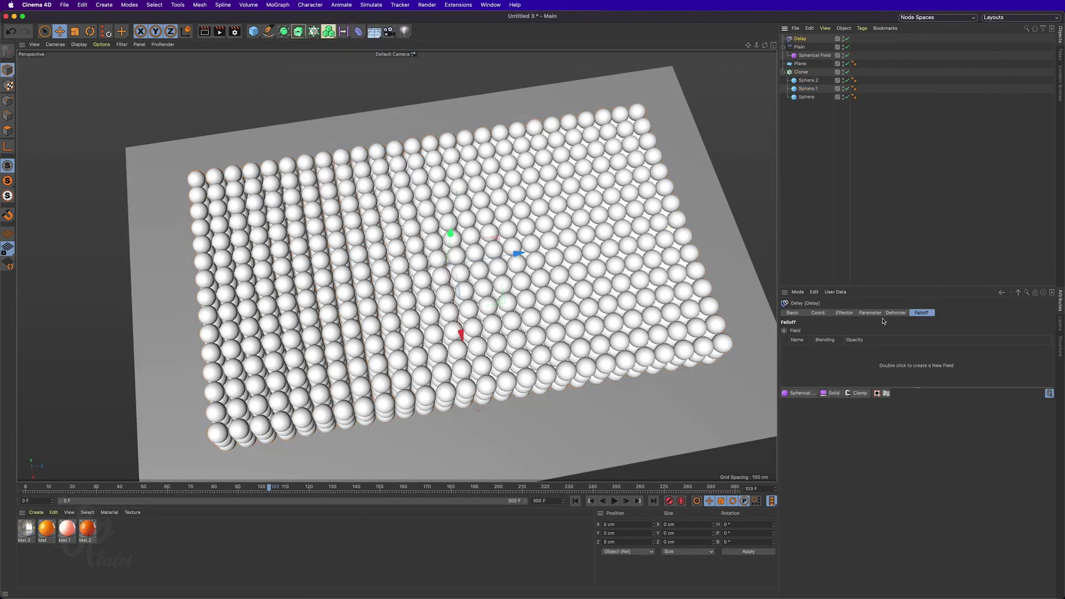
Set the Delay effector's strength to 90 % and its mode to Spring
{"action": "left_click", "coordinate": [875, 314]}
{"action": "left_click", "coordinate": [894, 313]}
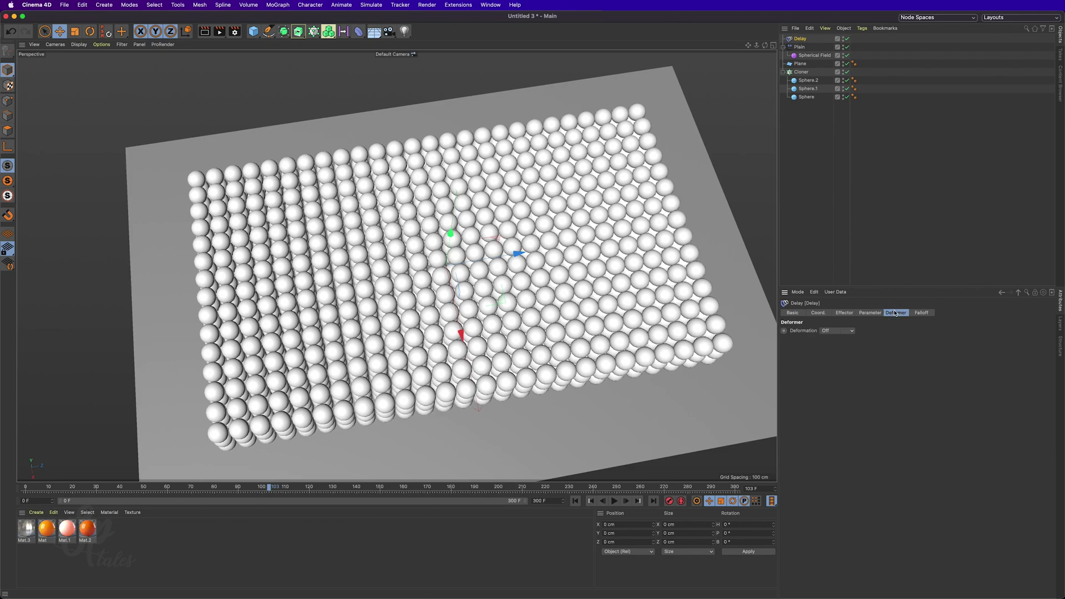
{"action": "left_click", "coordinate": [844, 313]}
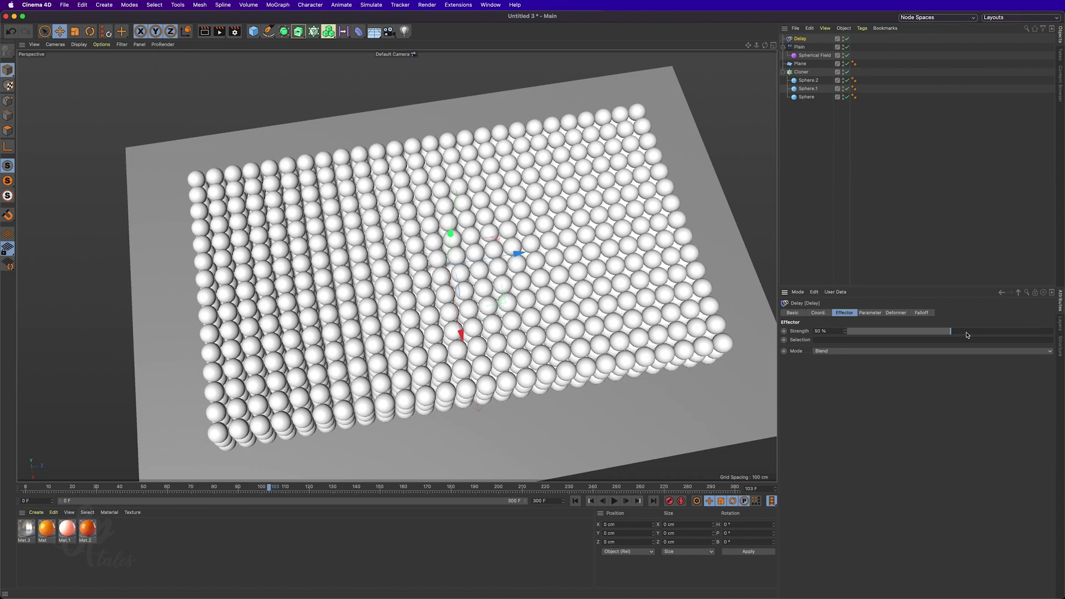
{"action": "left_click_drag", "start_coordinate": [966, 335], "coordinate": [1026, 331]}
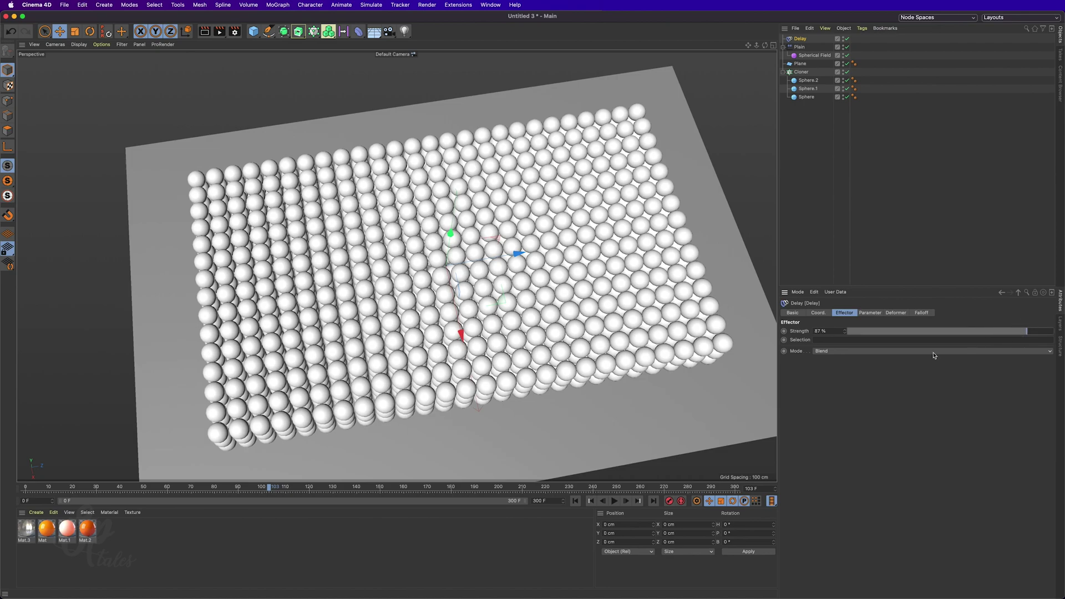
{"action": "left_click", "coordinate": [830, 332]}
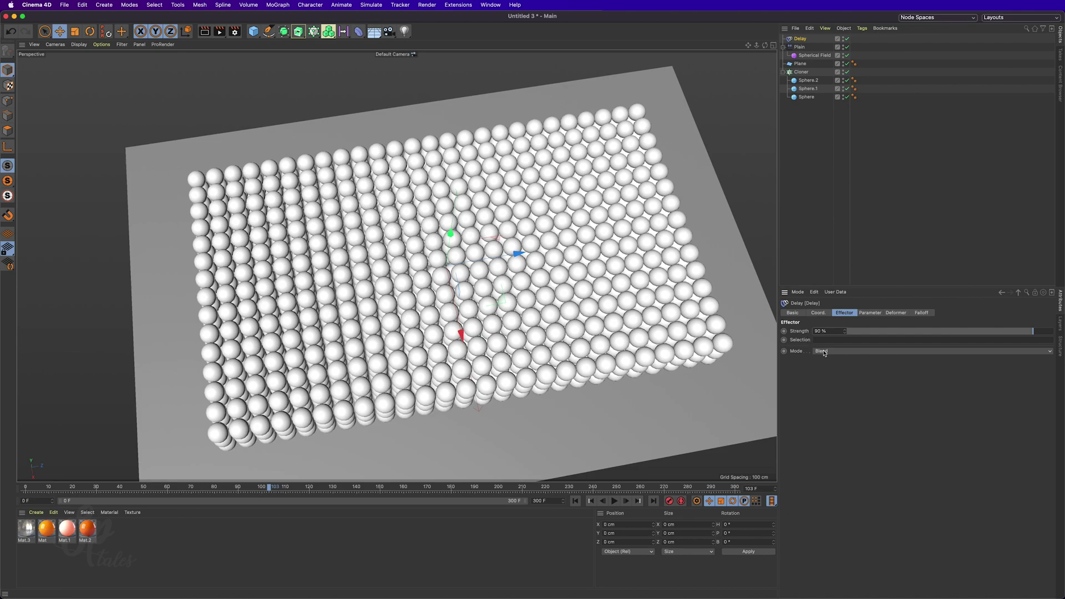
{"action": "left_click", "coordinate": [817, 354]}
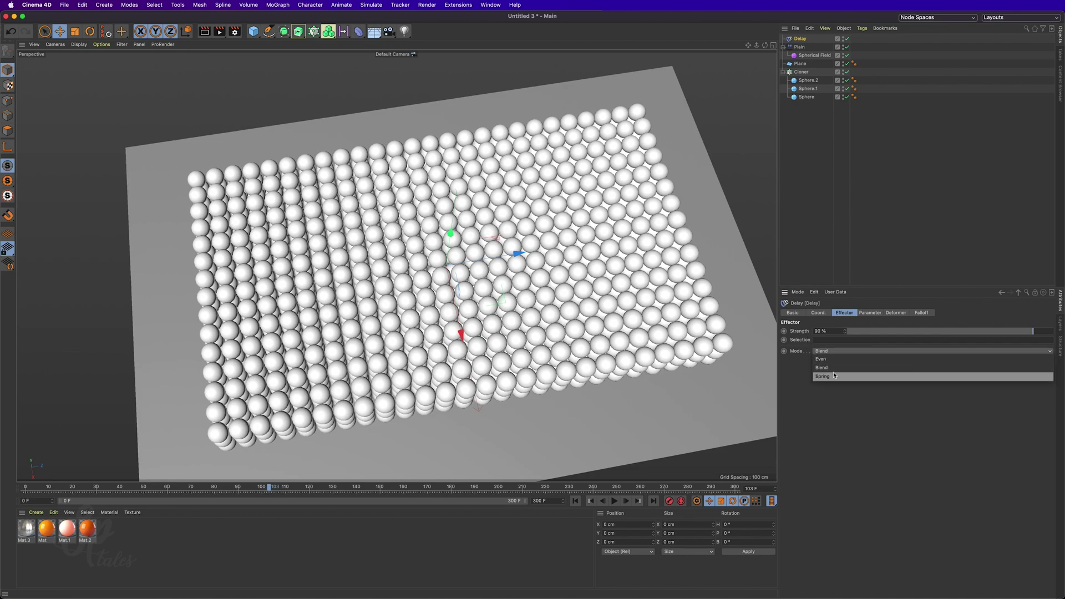
{"action": "left_click", "coordinate": [832, 376]}
{"action": "left_click", "coordinate": [575, 500]}
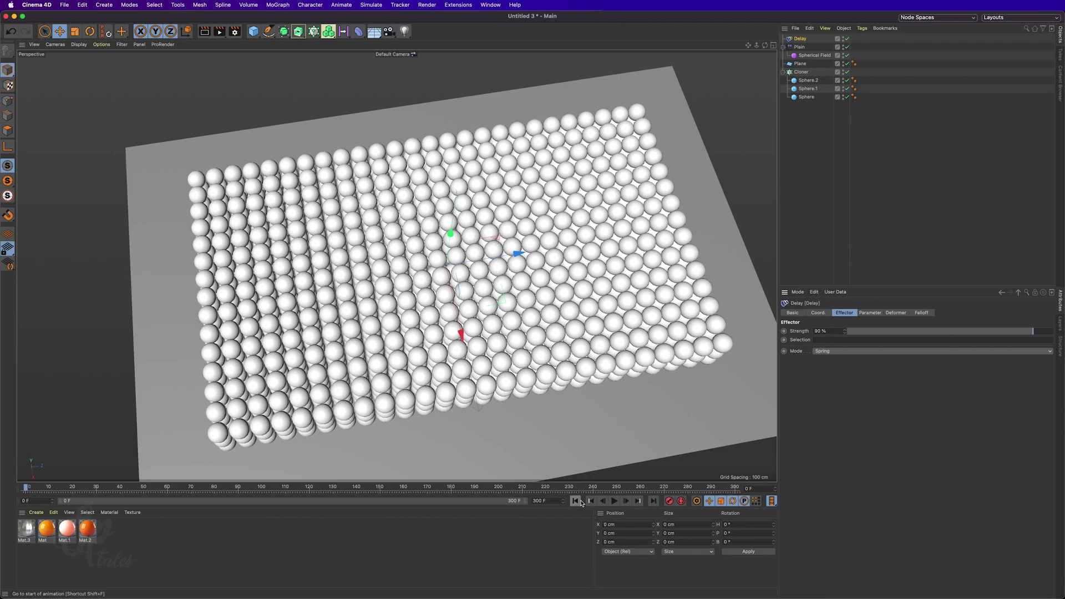
Play the animation from the start while orbiting, pausing around frame 123
{"action": "mouse_move", "coordinate": [528, 378]}
{"action": "left_mouse_down", "text": "alt"}
{"action": "mouse_move", "coordinate": [546, 344]}
{"action": "mouse_move", "coordinate": [494, 365]}
{"action": "mouse_move", "coordinate": [544, 337]}
{"action": "left_mouse_up", "text": "alt"}
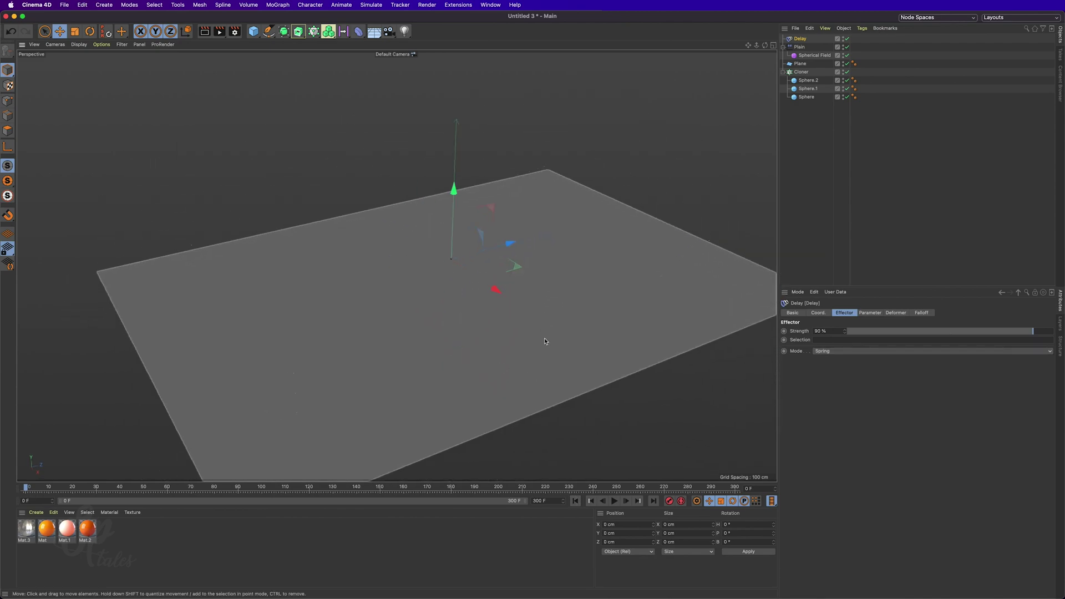
{"action": "left_click", "coordinate": [614, 501]}
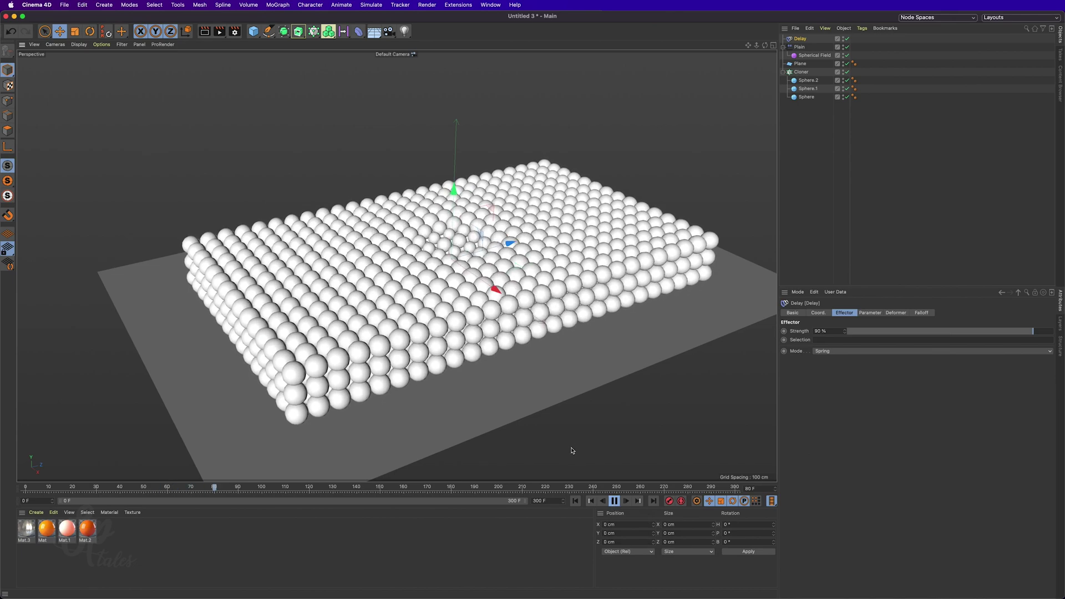
{"action": "left_click_drag", "start_coordinate": [516, 241], "coordinate": [486, 303], "text": "alt"}
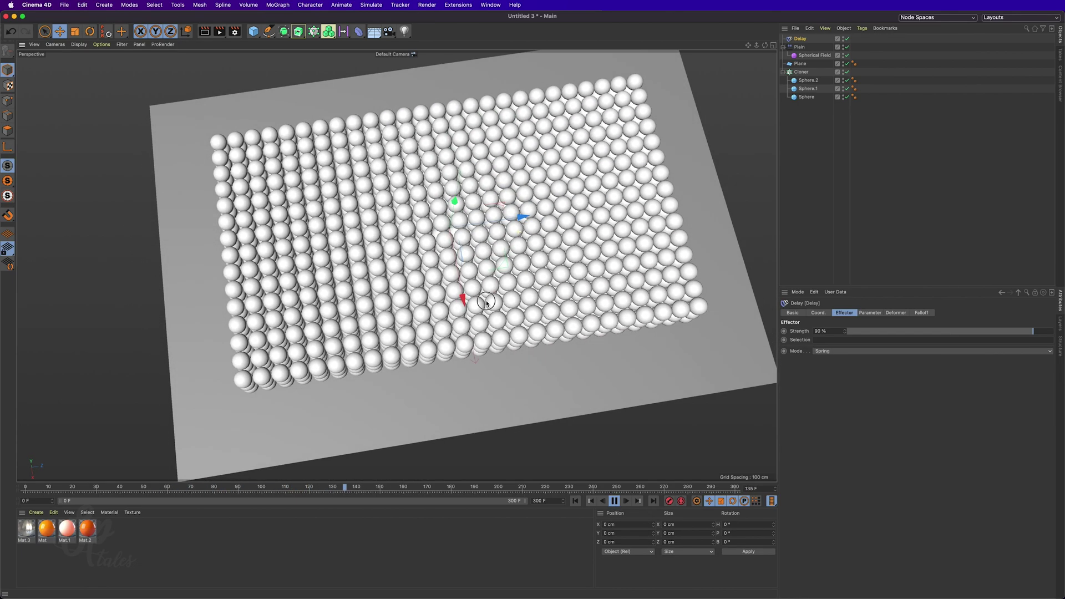
{"action": "left_click", "coordinate": [576, 500]}
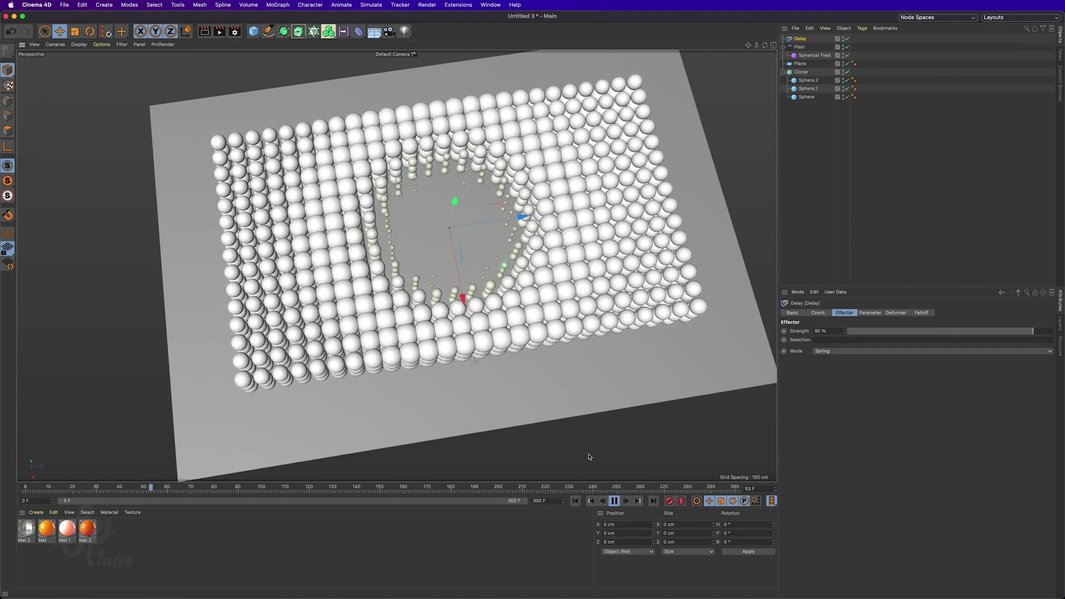
{"action": "left_click", "coordinate": [615, 502]}
{"action": "left_click_drag", "start_coordinate": [513, 319], "coordinate": [466, 225], "text": "alt"}
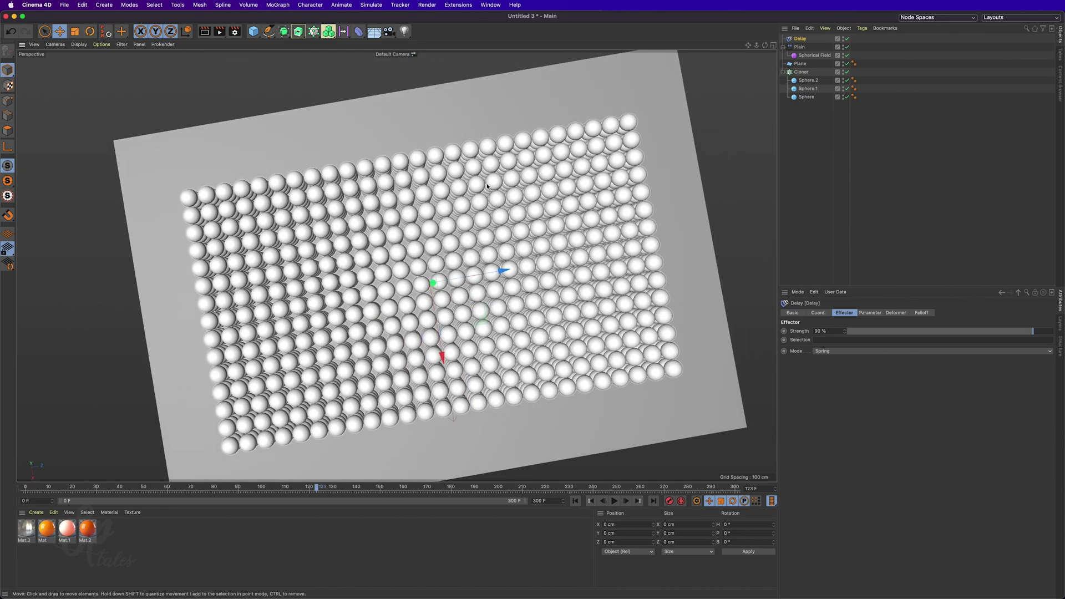
Add a camera, look through it, and rotate it to H 90° and P -90°
{"action": "left_click", "coordinate": [389, 32]}
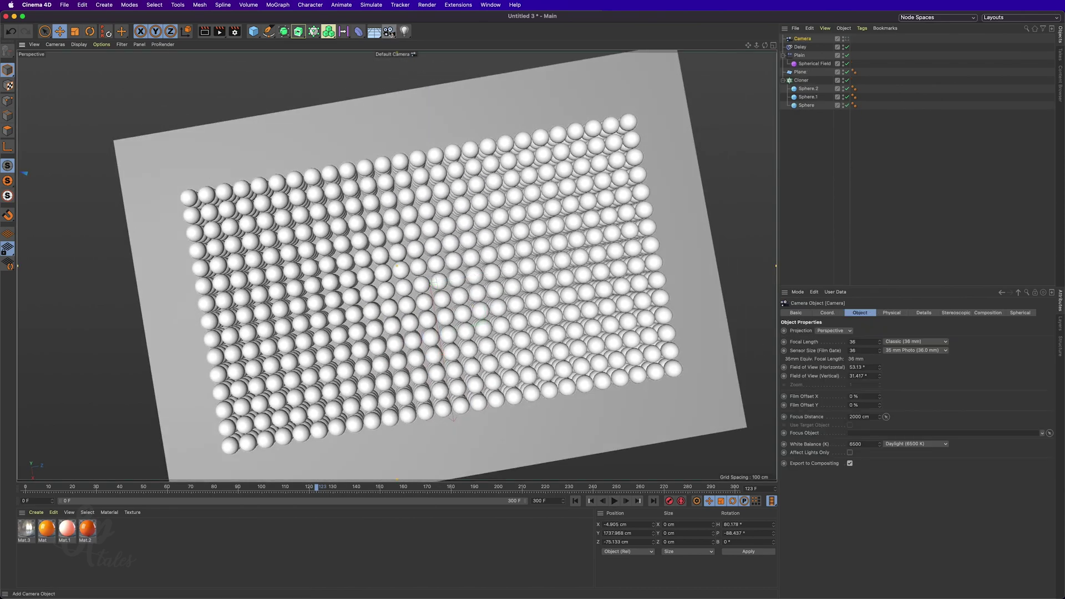
{"action": "left_click", "coordinate": [847, 39]}
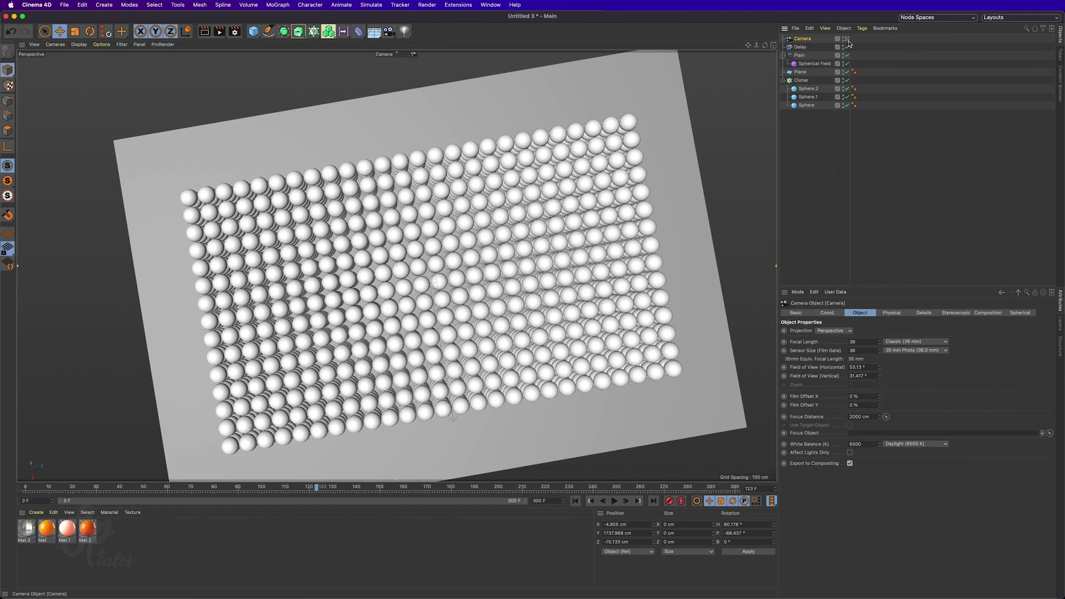
{"action": "left_click", "coordinate": [828, 313]}
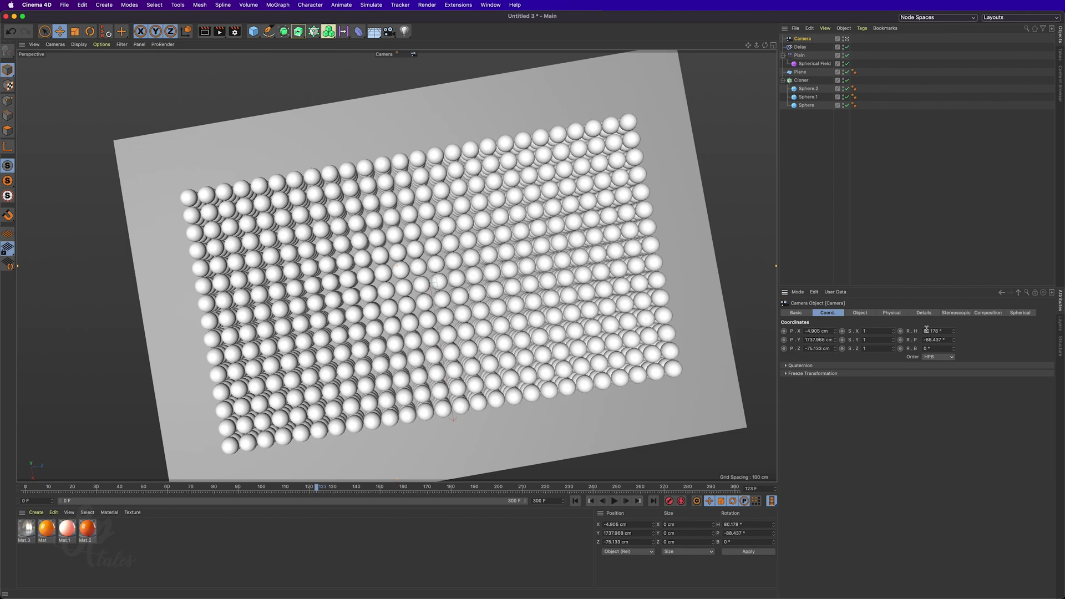
{"action": "left_click", "coordinate": [946, 331]}
{"action": "left_click", "coordinate": [948, 340]}
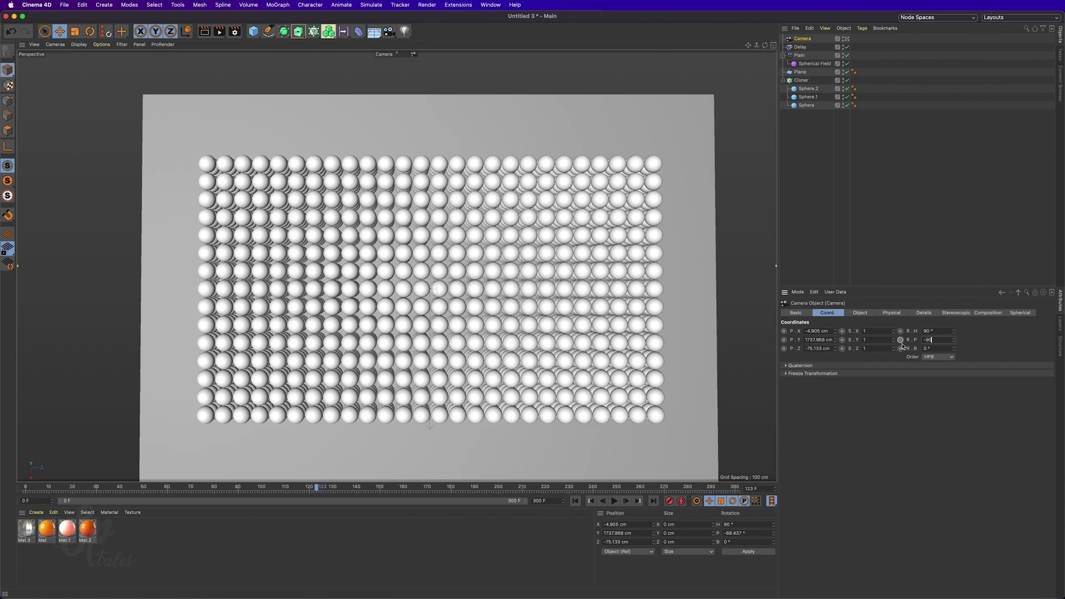
{"action": "key", "text": "Return"}
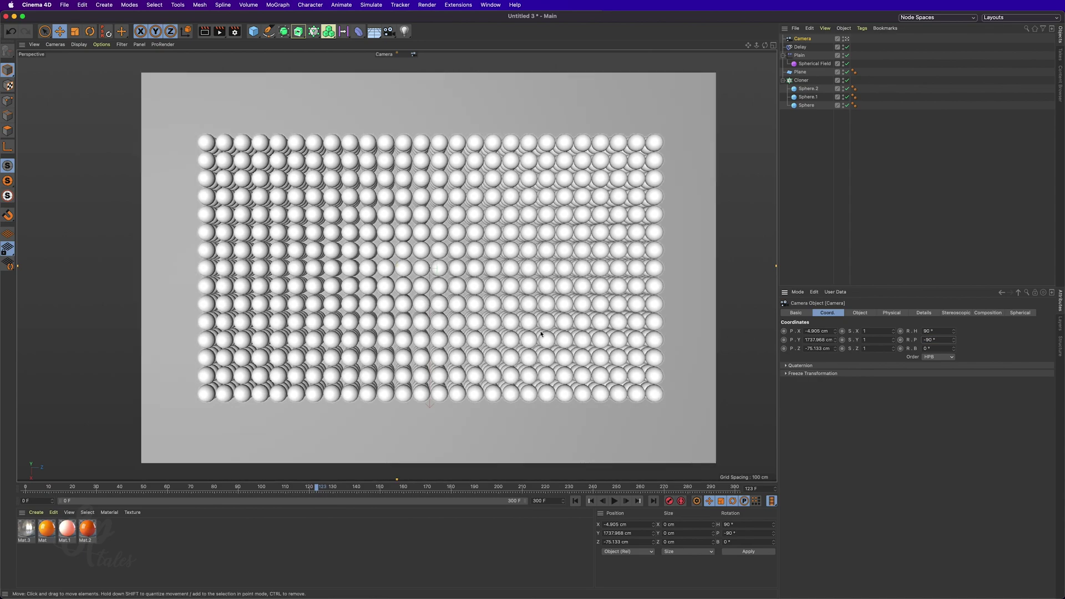
Dolly the camera closer so the sphere grid fills the frame
{"action": "left_click_drag", "start_coordinate": [757, 49], "coordinate": [752, 51]}
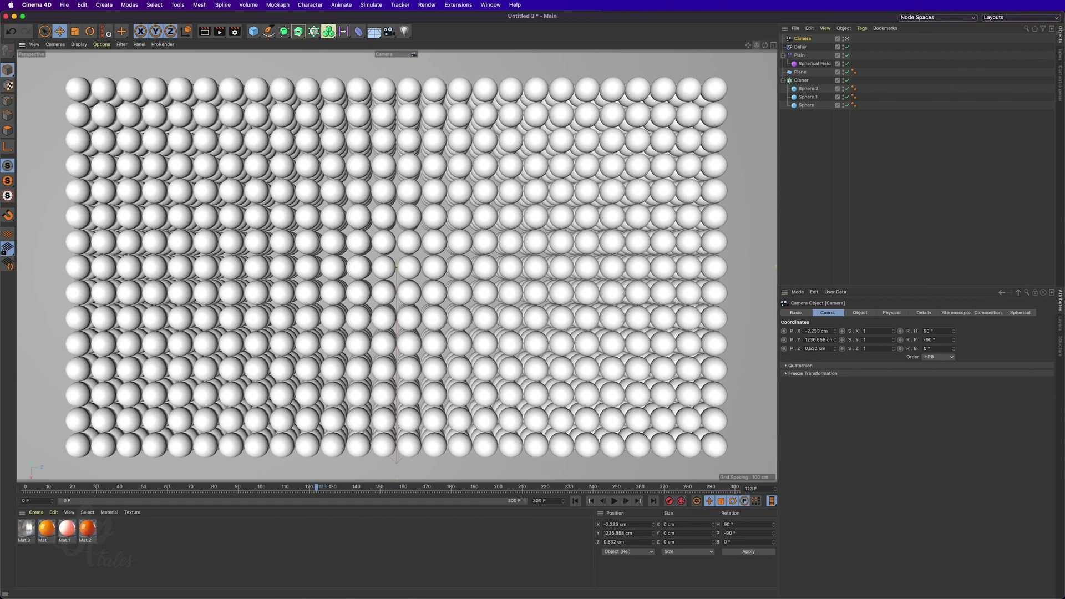
{"action": "scroll", "coordinate": [397, 267], "scroll_direction": "up", "scroll_amount": 5}
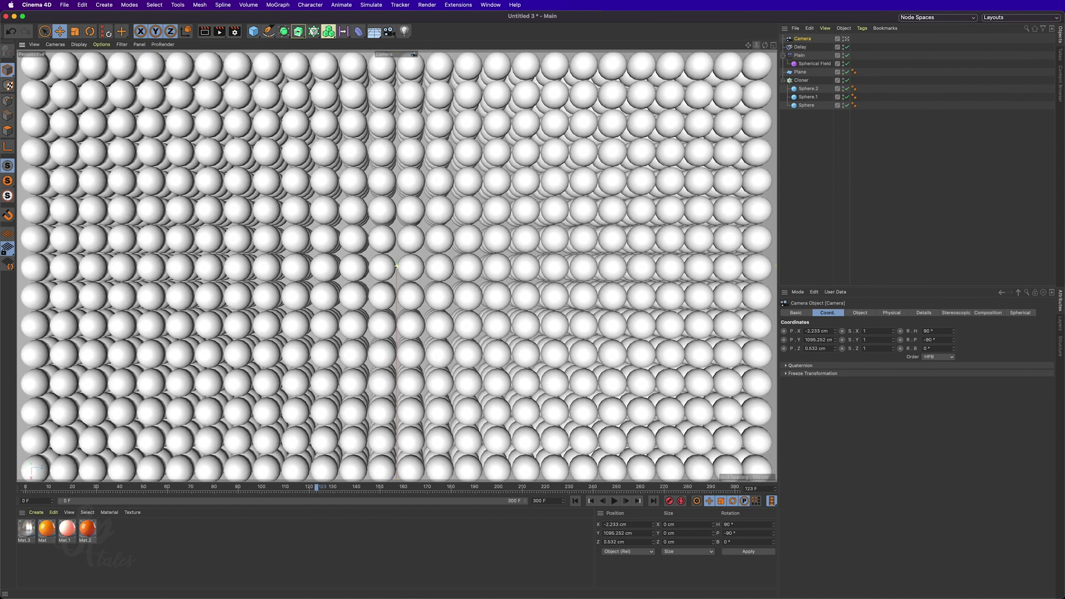
{"action": "scroll", "coordinate": [397, 267], "scroll_direction": "up", "scroll_amount": 1}
{"action": "scroll", "coordinate": [397, 267], "scroll_direction": "up", "scroll_amount": 1}
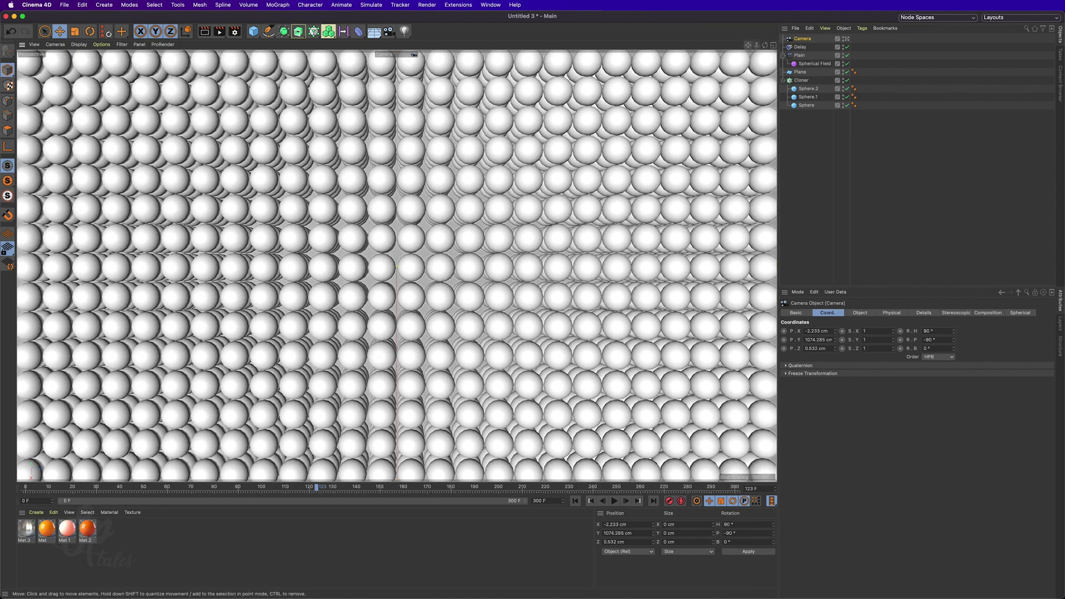
Apply Mat to Sphere.2, Mat.1 to Sphere.1, and Mat.2 to Sphere and the Plane
{"action": "left_click", "coordinate": [48, 546]}
{"action": "left_click_drag", "start_coordinate": [46, 535], "coordinate": [808, 89]}
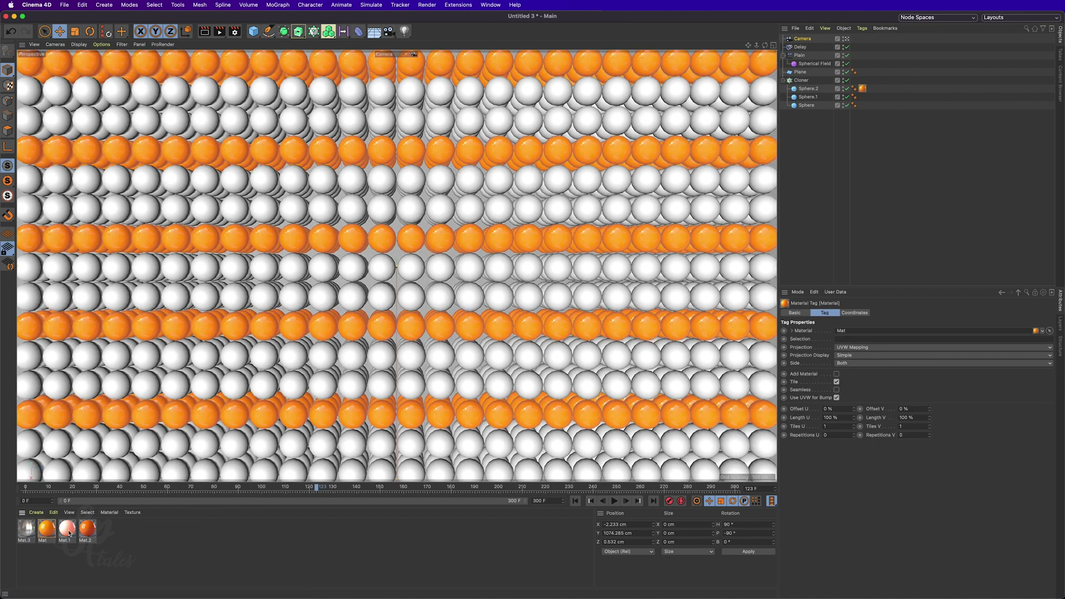
{"action": "left_click_drag", "start_coordinate": [67, 530], "coordinate": [807, 96]}
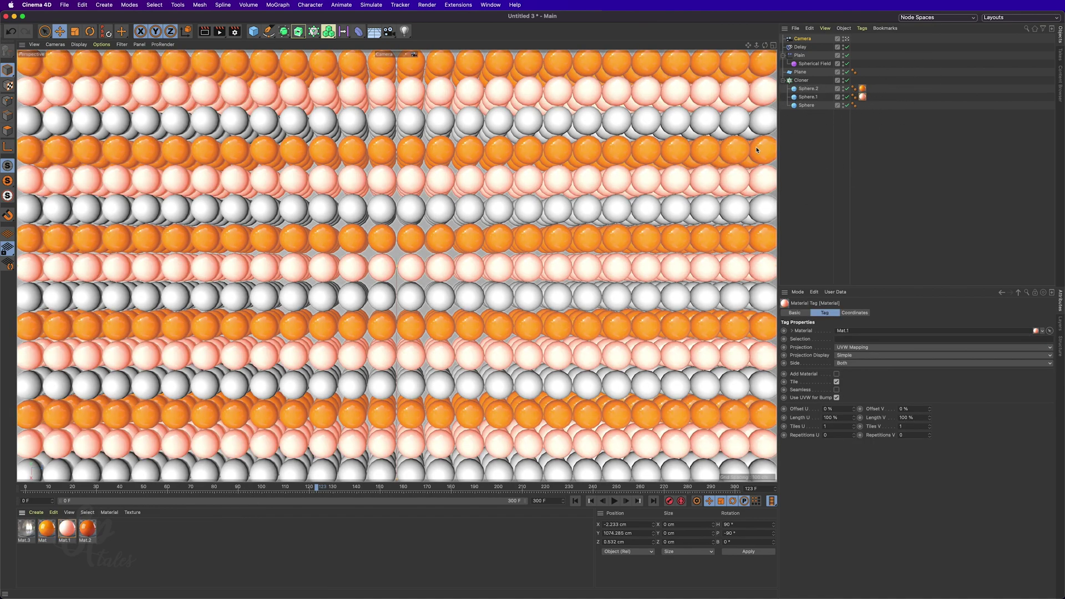
{"action": "left_click_drag", "start_coordinate": [81, 537], "coordinate": [804, 106]}
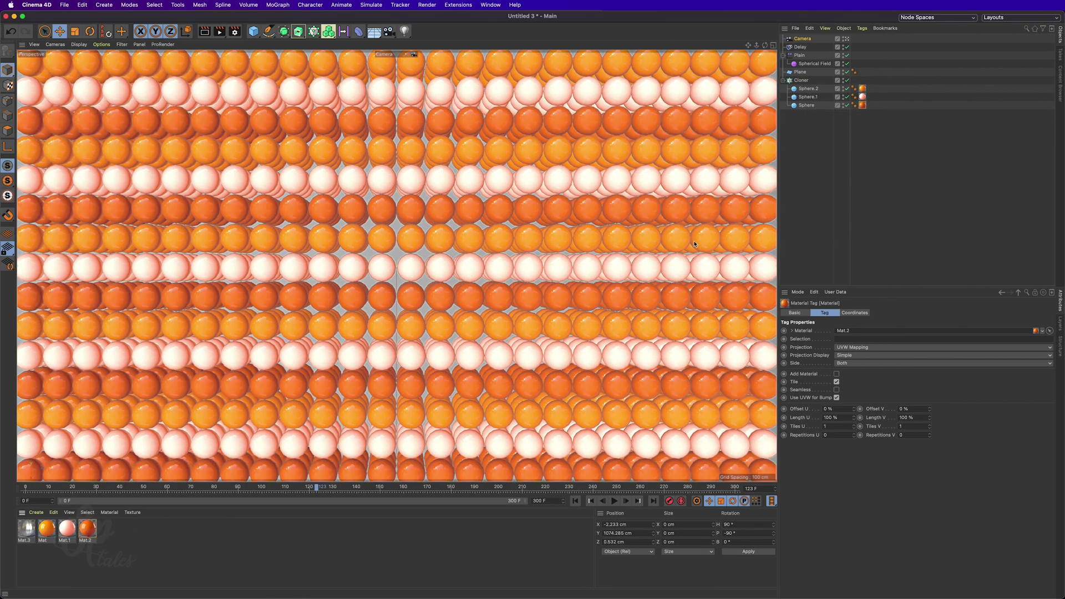
{"action": "left_click_drag", "start_coordinate": [82, 536], "coordinate": [802, 73]}
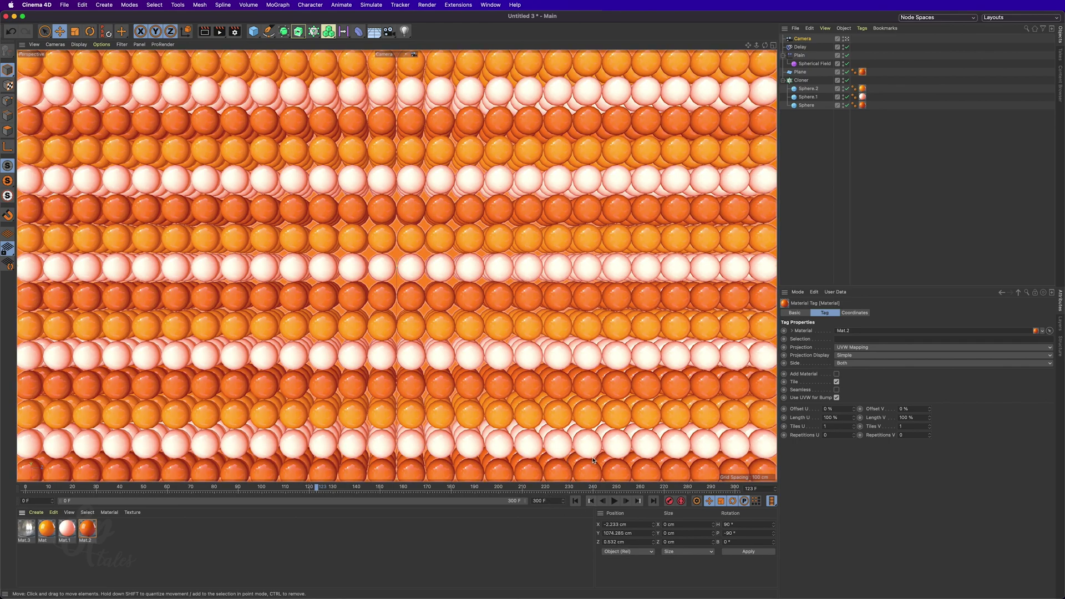
Switch the viewport to the Default Camera and orbit to an oblique view of the scene
{"action": "left_click", "coordinate": [845, 39]}
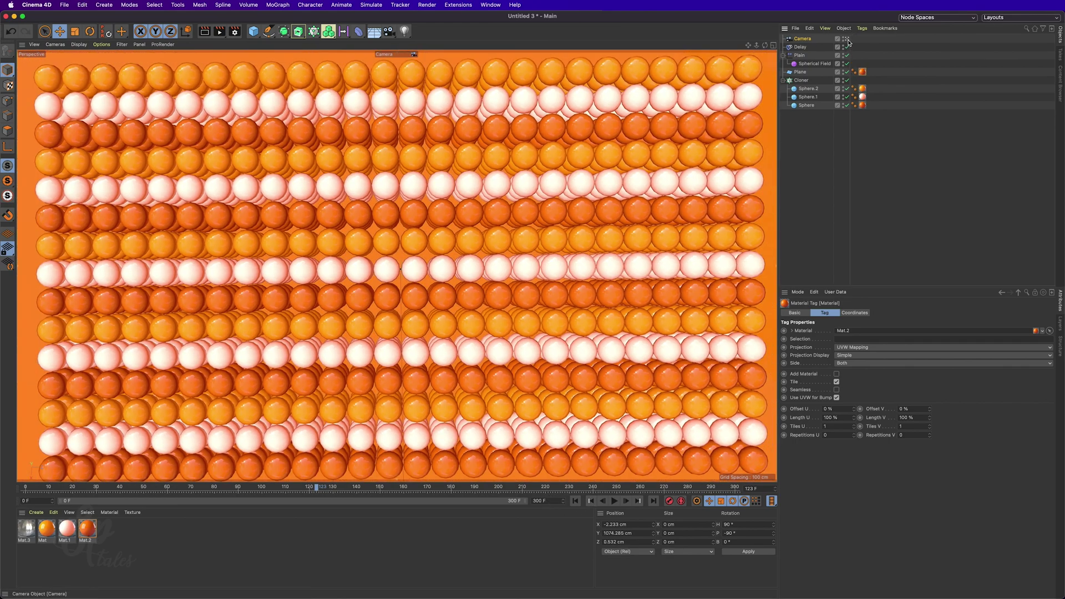
{"action": "left_click_drag", "start_coordinate": [455, 323], "coordinate": [392, 317], "text": "alt"}
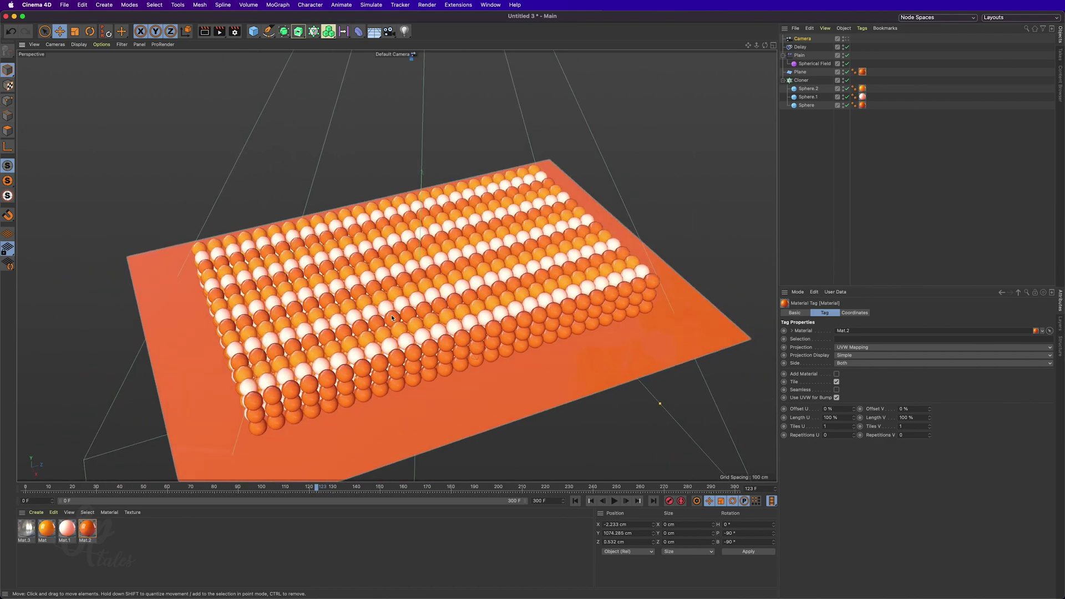
{"action": "mouse_move", "coordinate": [447, 289]}
{"action": "left_mouse_down", "text": "alt"}
{"action": "mouse_move", "coordinate": [442, 281]}
{"action": "mouse_move", "coordinate": [450, 289]}
{"action": "left_mouse_up", "text": "alt"}
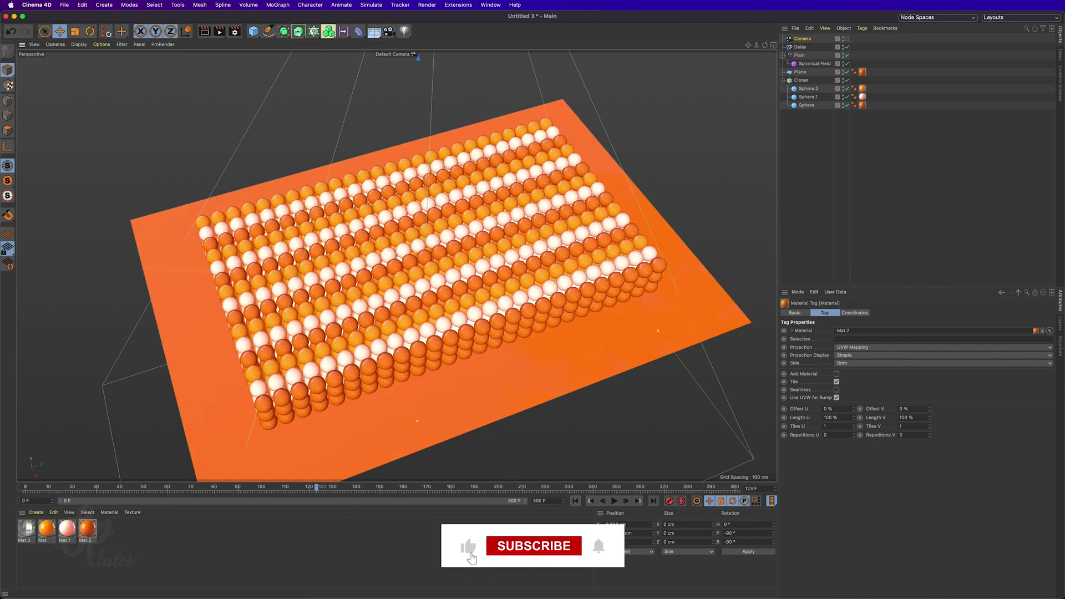
Add a new Sphere primitive with a 200 cm radius
{"action": "left_click", "coordinate": [813, 64]}
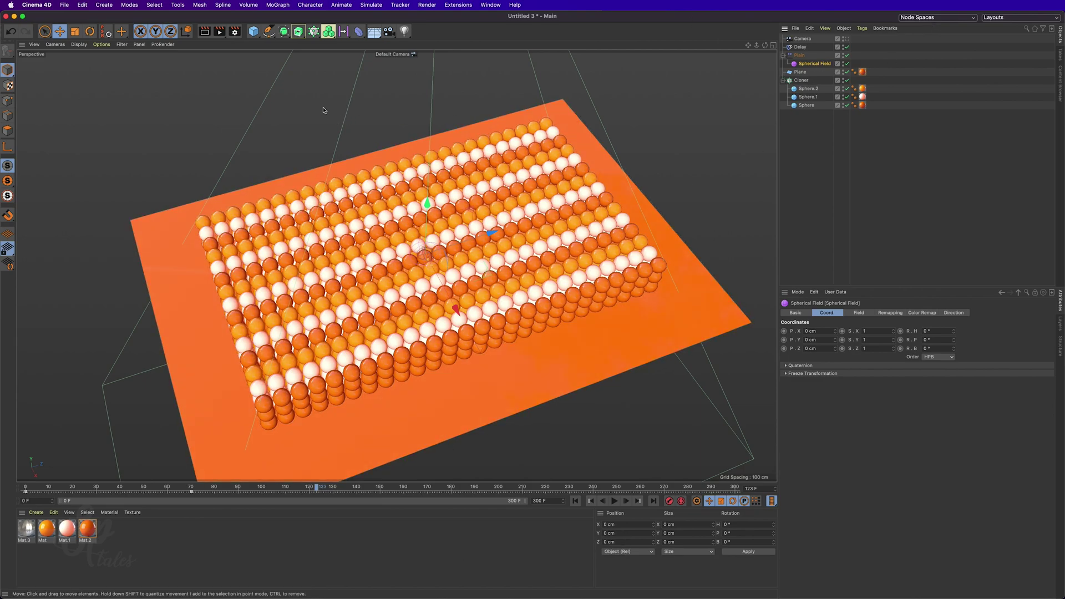
{"action": "left_click", "coordinate": [254, 31]}
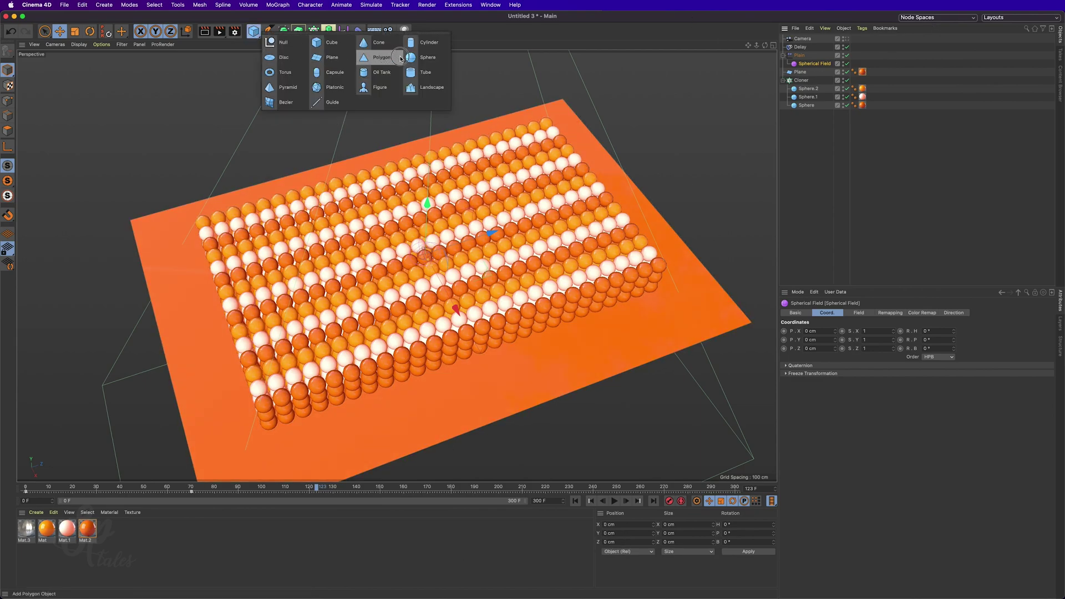
{"action": "left_click", "coordinate": [420, 59]}
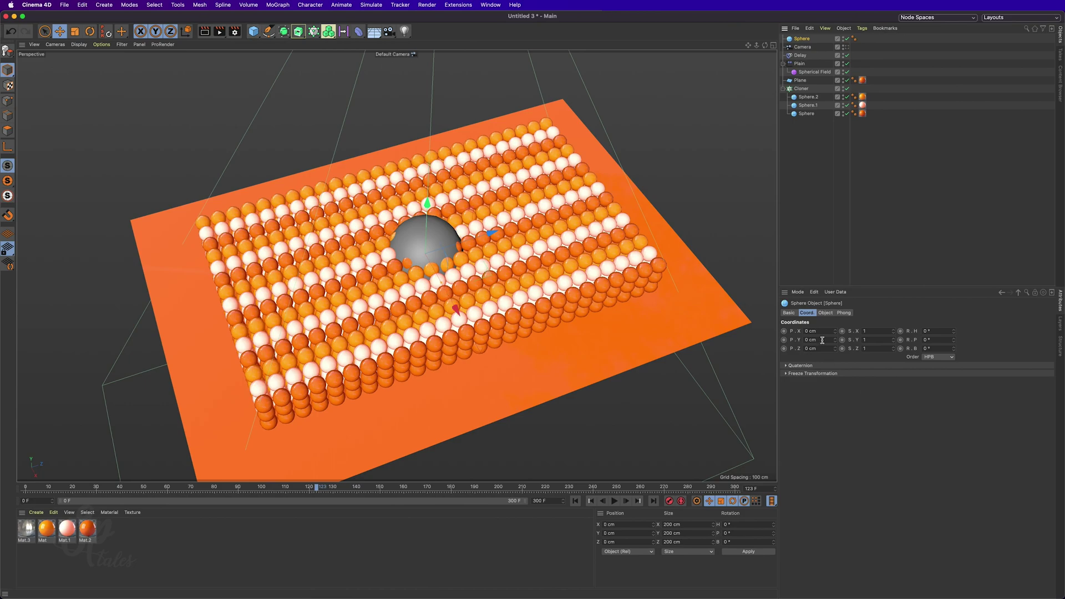
{"action": "left_click", "coordinate": [825, 312]}
{"action": "left_click", "coordinate": [848, 332]}
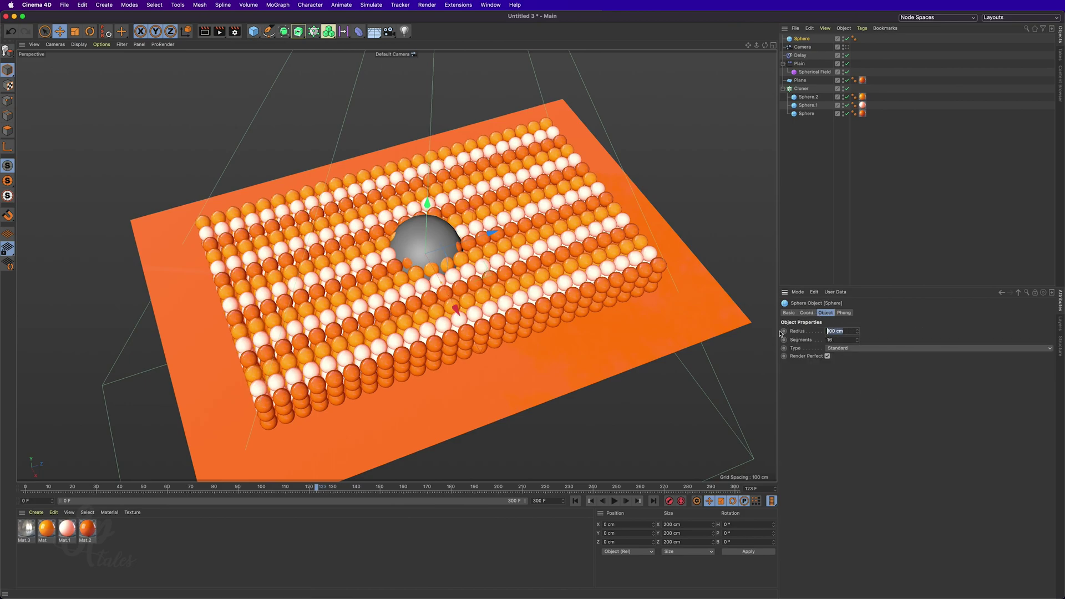
{"action": "key", "text": "Return"}
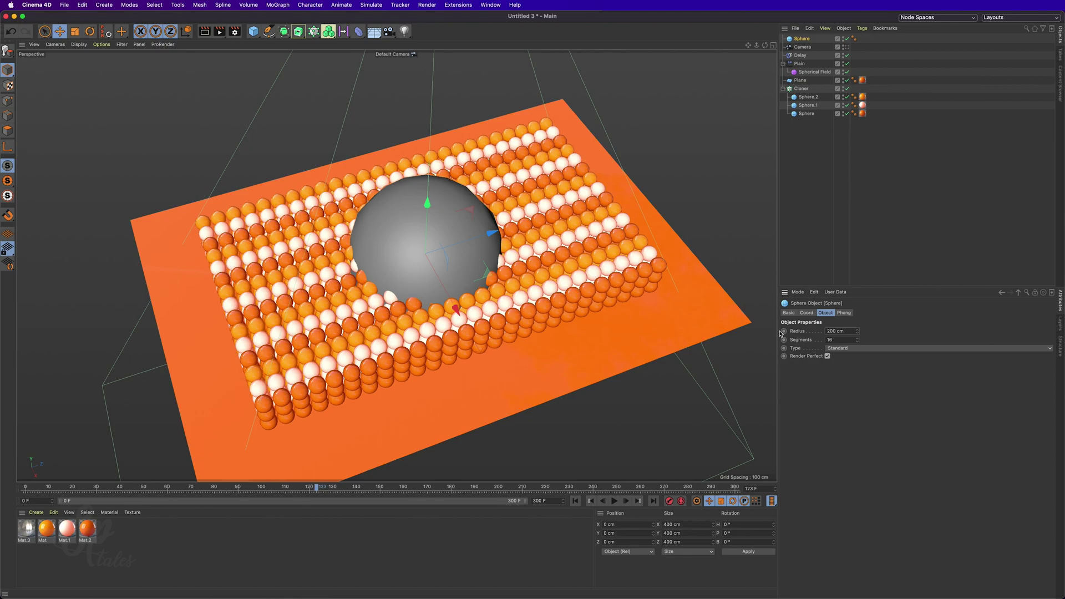
{"action": "left_click_drag", "start_coordinate": [421, 289], "coordinate": [475, 216], "text": "alt"}
Keyframe the sphere below the plane at frame 100, then at P.Y 0 at frame 180
{"action": "left_click", "coordinate": [808, 313]}
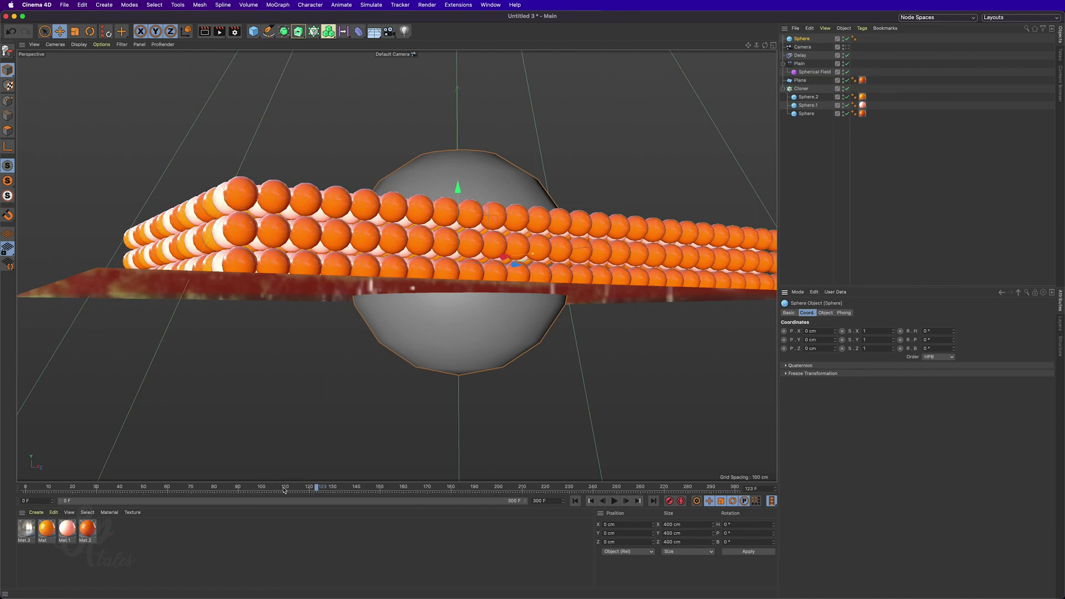
{"action": "left_click", "coordinate": [263, 489]}
{"action": "left_click_drag", "start_coordinate": [457, 189], "coordinate": [452, 340]}
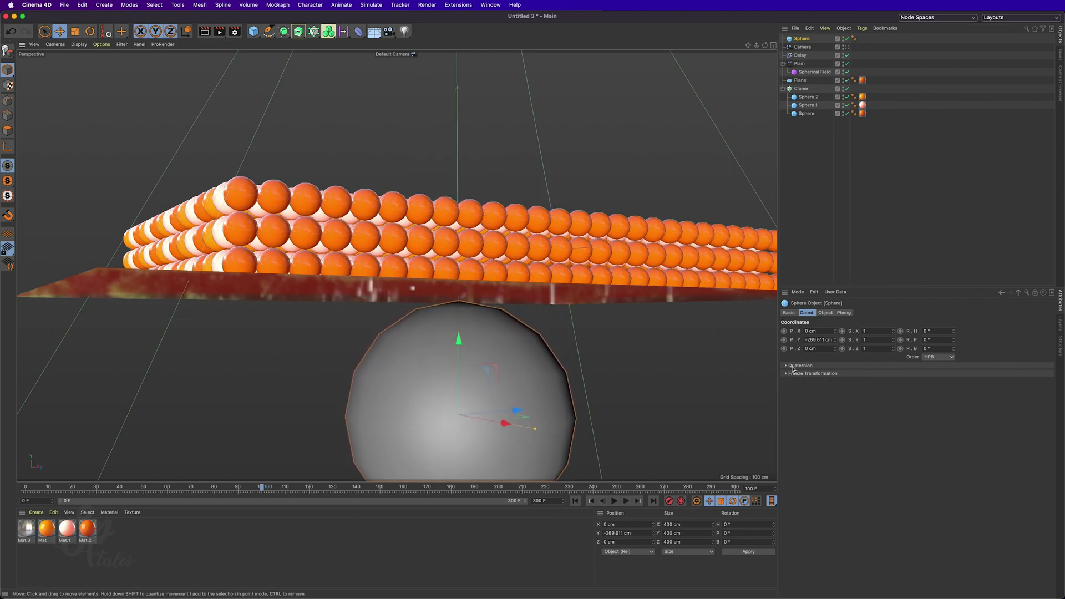
{"action": "left_click", "coordinate": [783, 340]}
{"action": "left_click", "coordinate": [452, 488]}
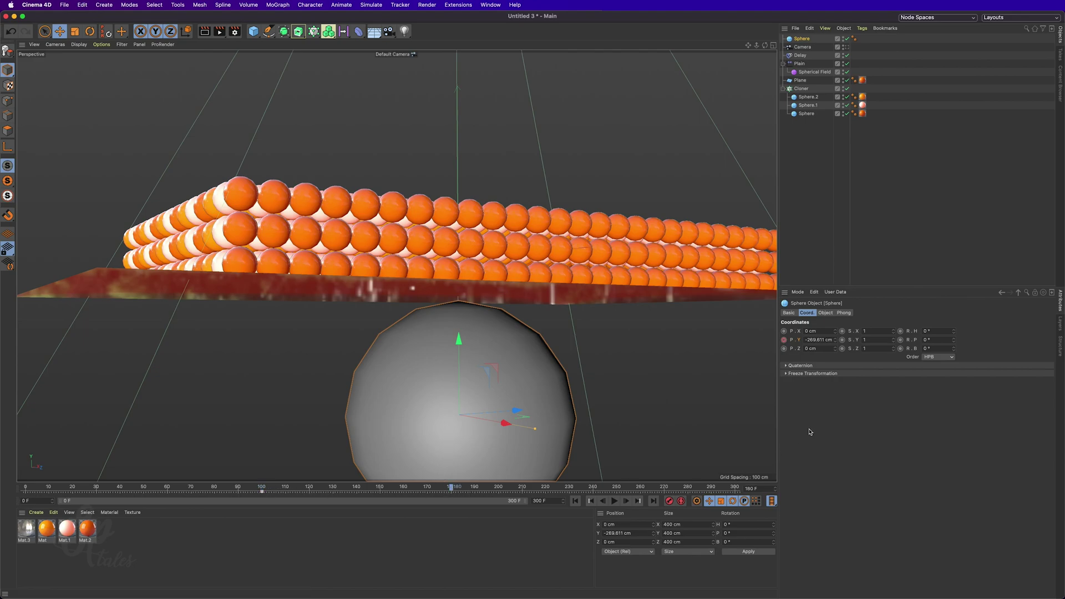
{"action": "left_click_drag", "start_coordinate": [477, 250], "coordinate": [500, 252], "text": "alt"}
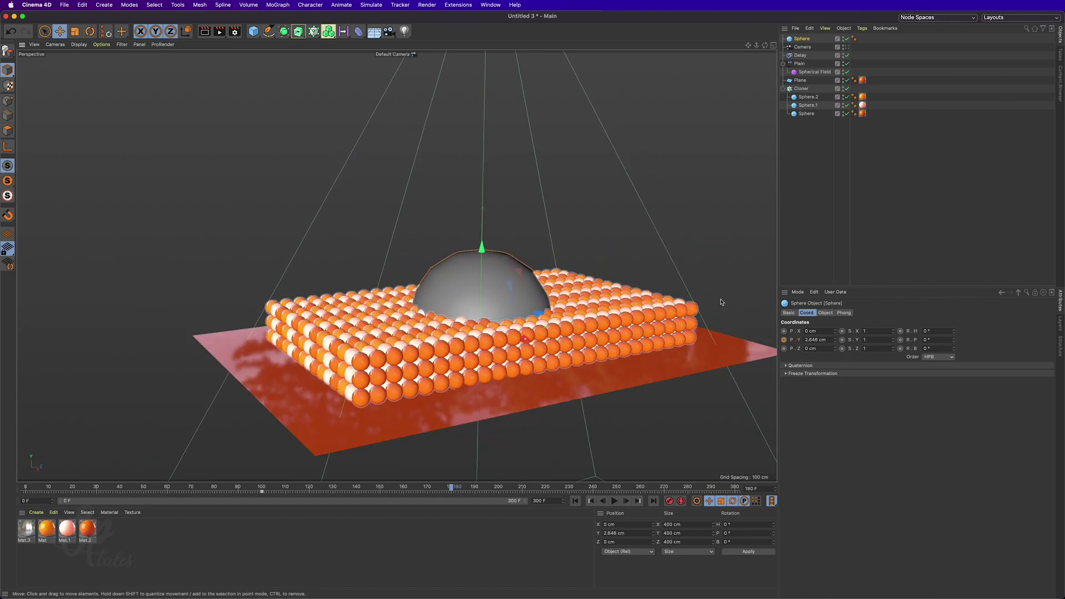
{"action": "left_click", "coordinate": [829, 340]}
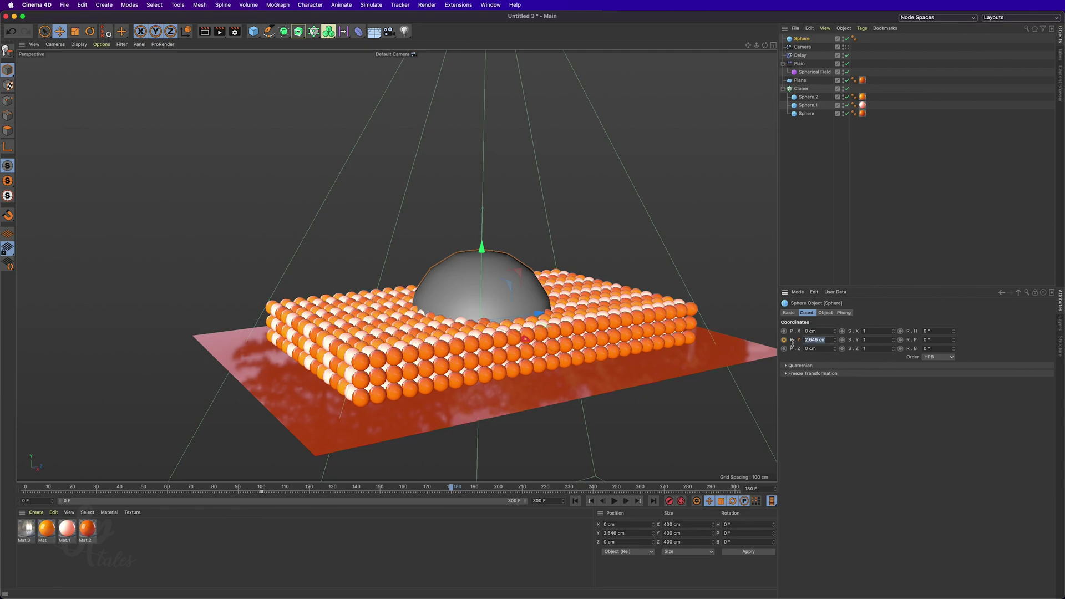
{"action": "key", "text": "Return"}
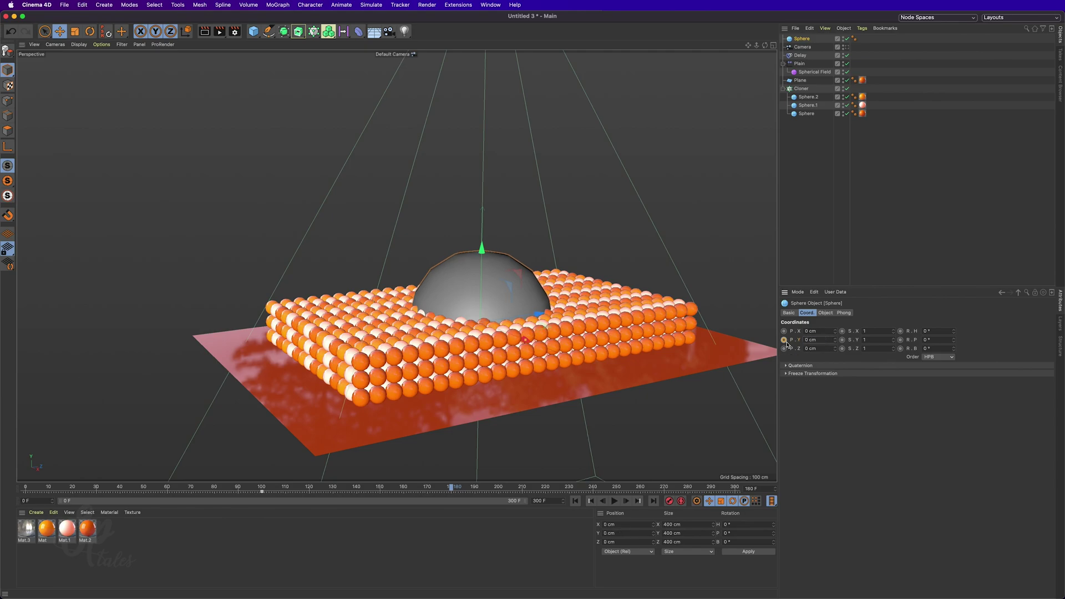
{"action": "mouse_move", "coordinate": [554, 311]}
{"action": "left_mouse_down", "text": "alt"}
{"action": "mouse_move", "coordinate": [583, 326]}
{"action": "mouse_move", "coordinate": [541, 315]}
{"action": "mouse_move", "coordinate": [549, 303]}
{"action": "left_mouse_up", "text": "alt"}
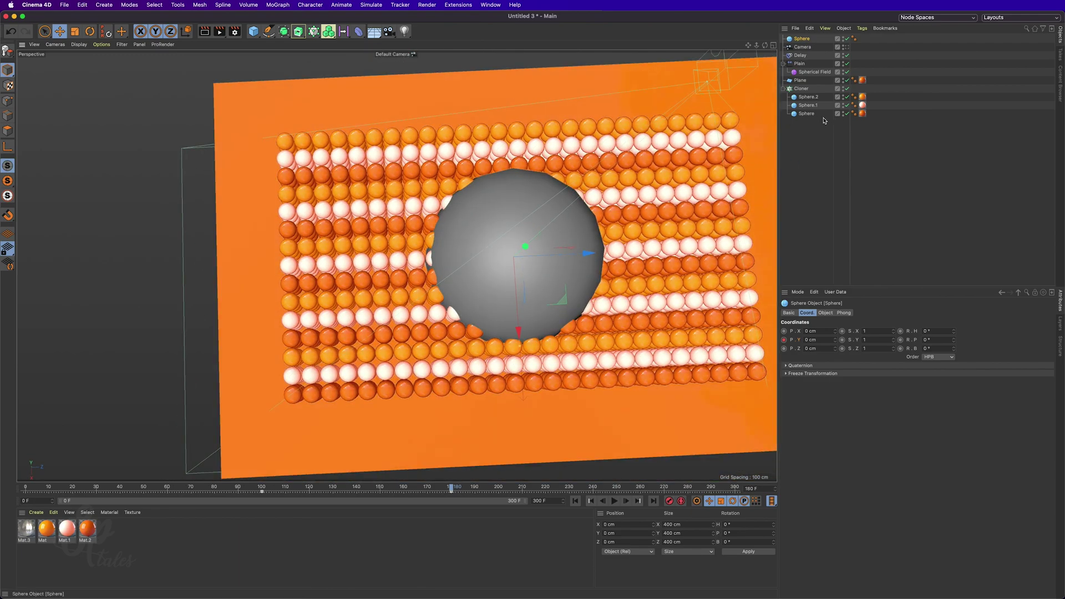
Give Sphere.2 a Rigid Body tag, edit its Follow Position, and copy the tag to the other spheres
{"action": "left_click", "coordinate": [809, 98]}
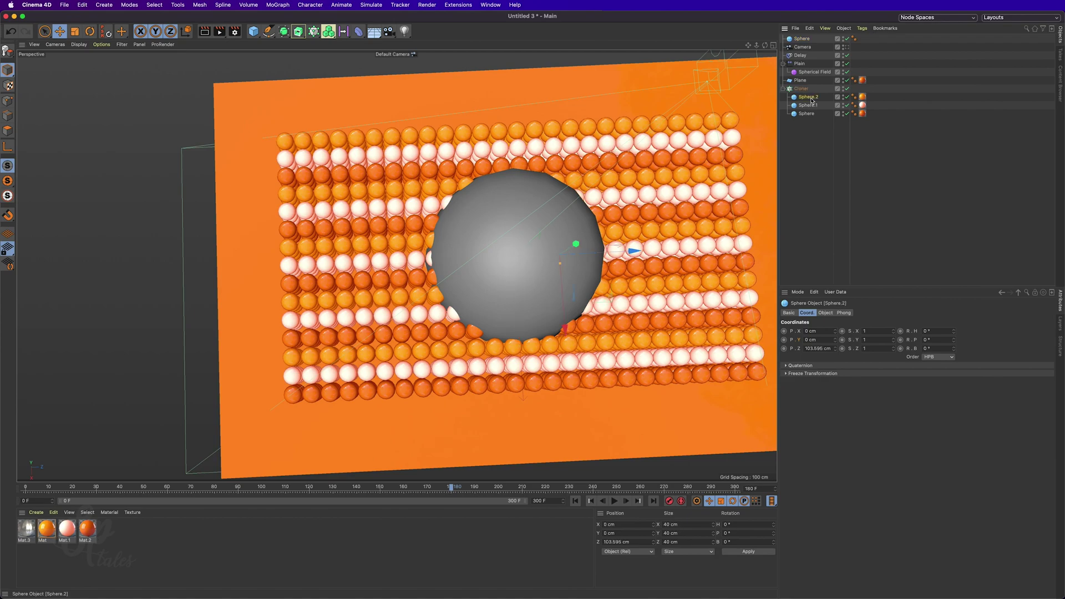
{"action": "right_click", "coordinate": [809, 98]}
{"action": "mouse_move", "coordinate": [837, 198]}
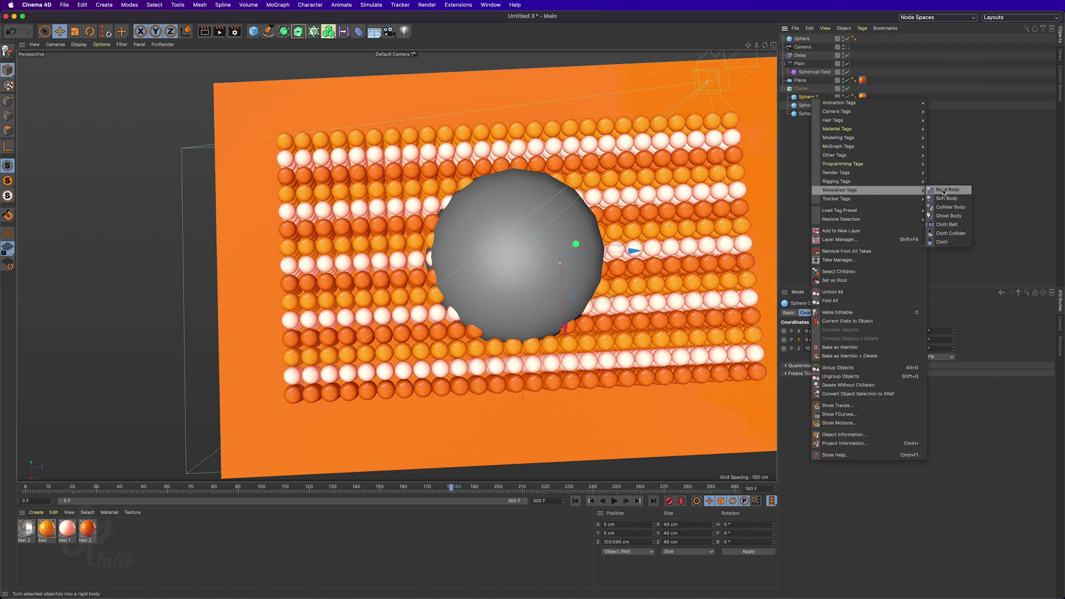
{"action": "left_click", "coordinate": [943, 191]}
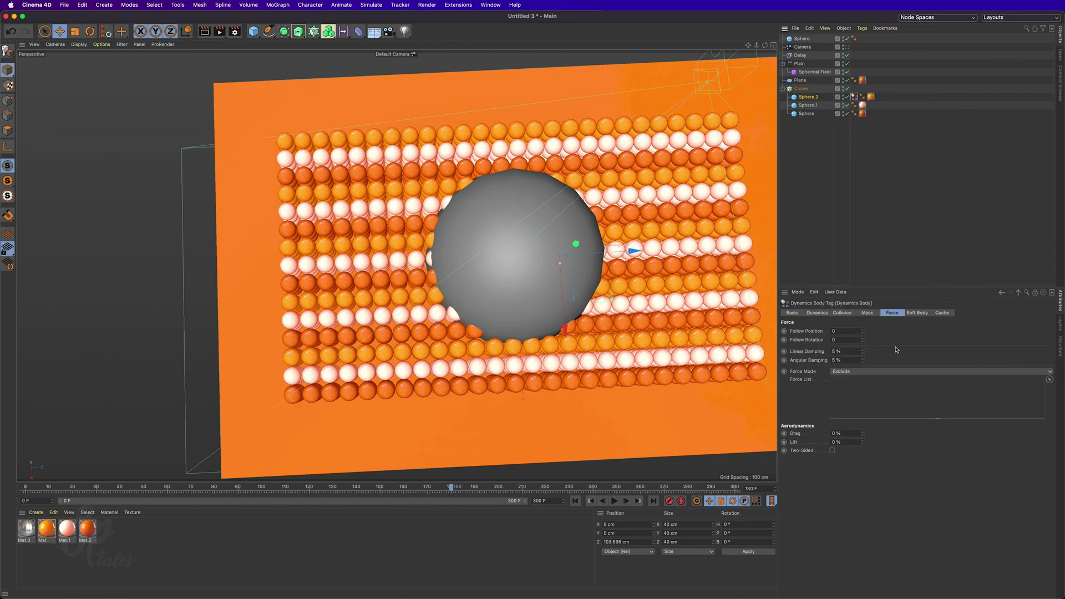
{"action": "left_click", "coordinate": [832, 331]}
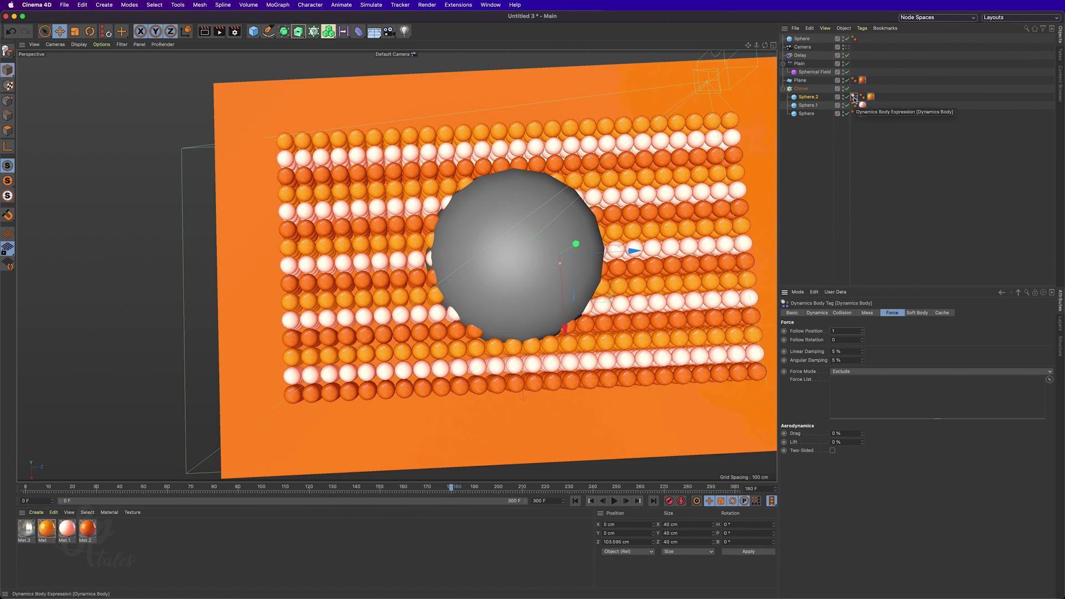
{"action": "left_click_drag", "start_coordinate": [855, 99], "coordinate": [872, 114]}
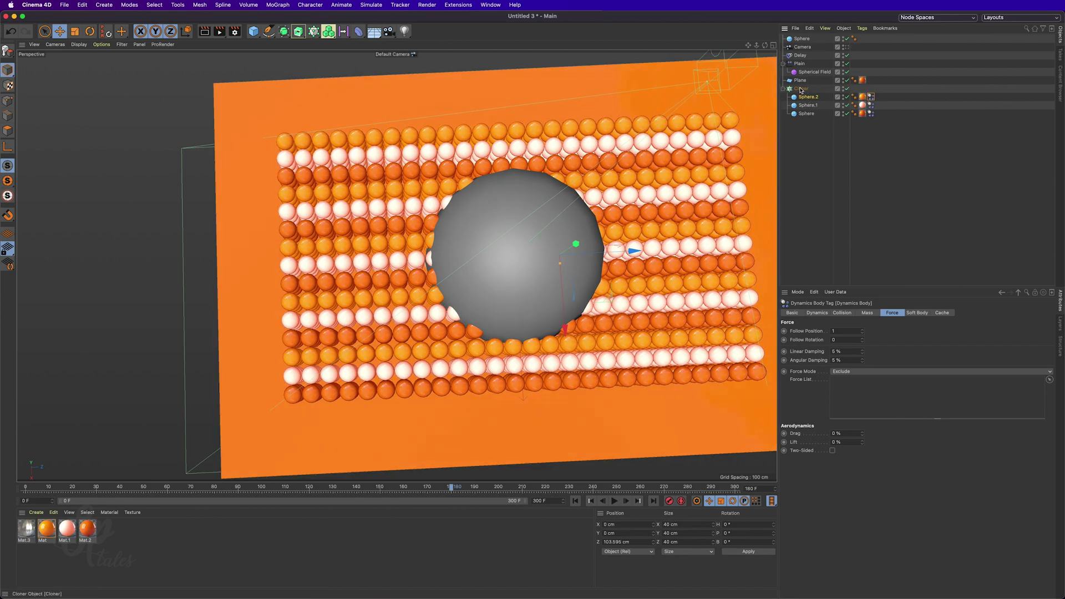
{"action": "left_click", "coordinate": [799, 81]}
Add a Collider Body tag to the Plane and copy it onto the big Sphere
{"action": "right_click", "coordinate": [800, 83]}
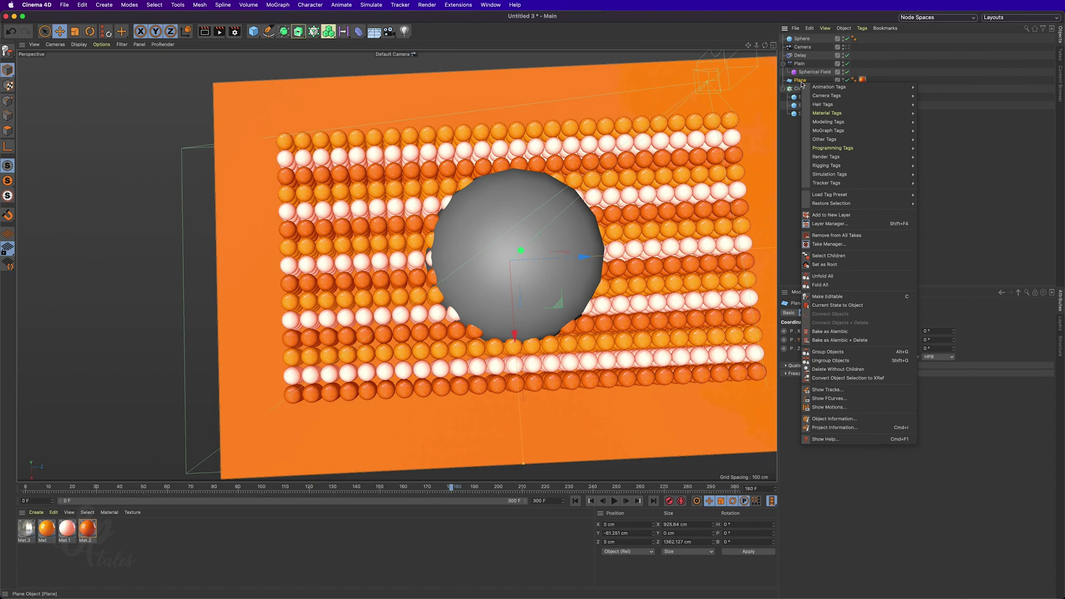
{"action": "mouse_move", "coordinate": [857, 177]}
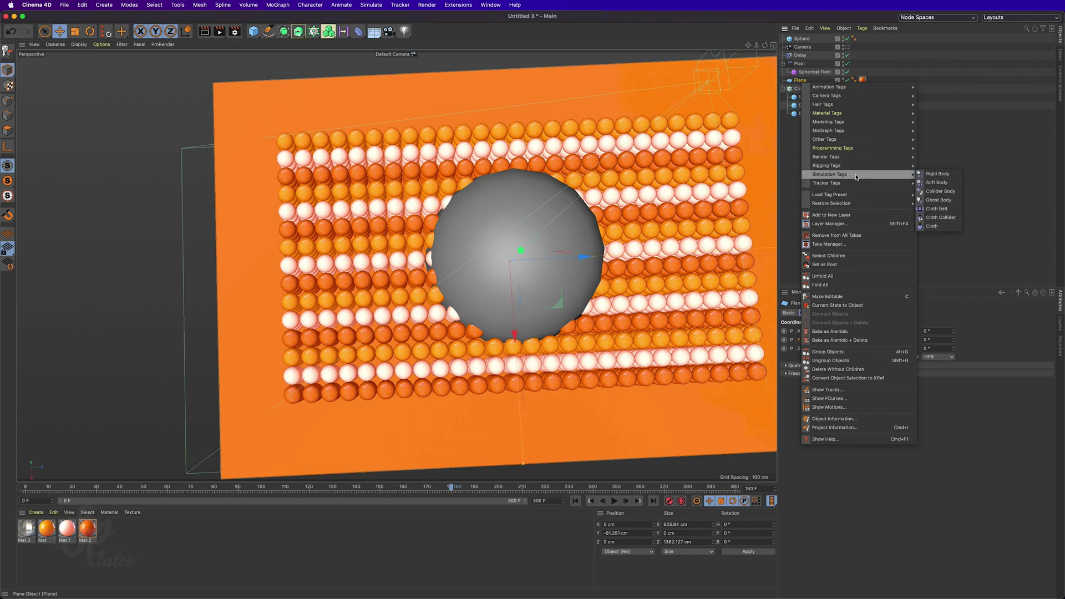
{"action": "left_click", "coordinate": [943, 194]}
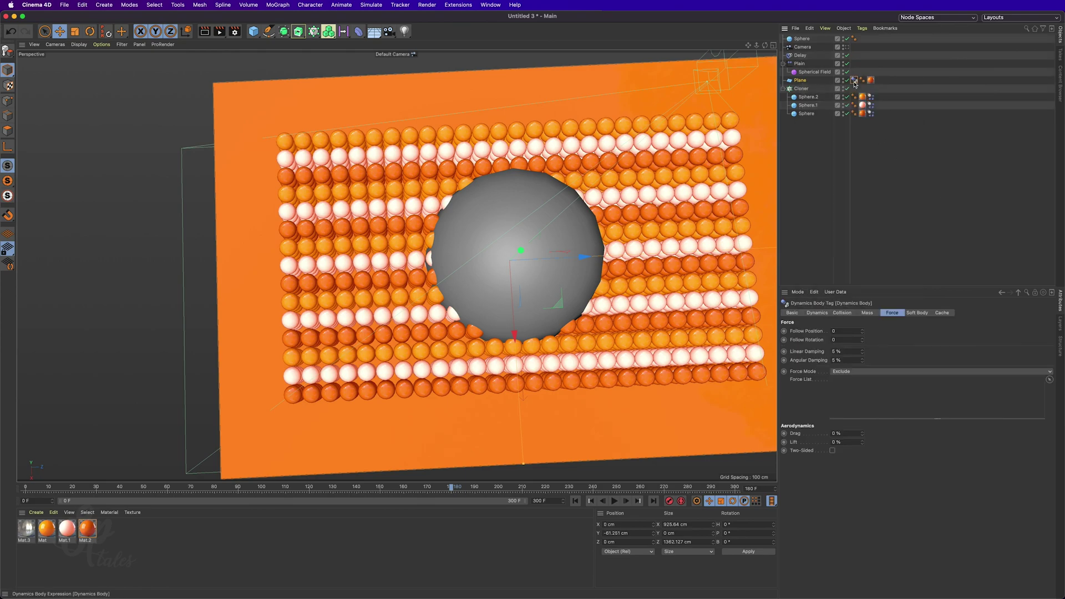
{"action": "left_click_drag", "start_coordinate": [854, 82], "coordinate": [802, 40]}
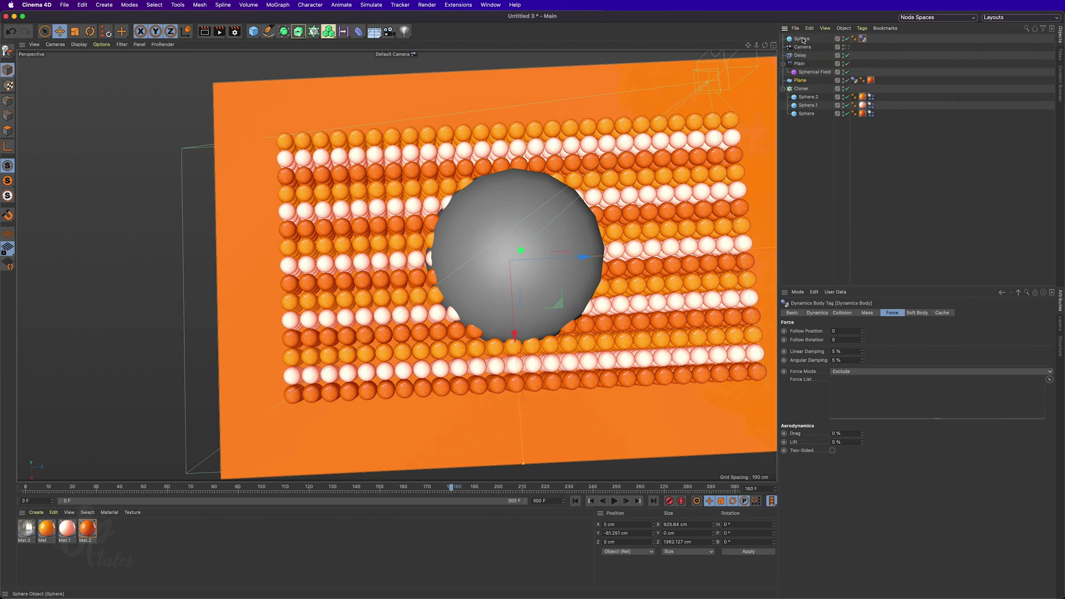
Hide the big sphere, view through the scene camera, and play the simulation from frame 0
{"action": "left_click", "coordinate": [843, 41]}
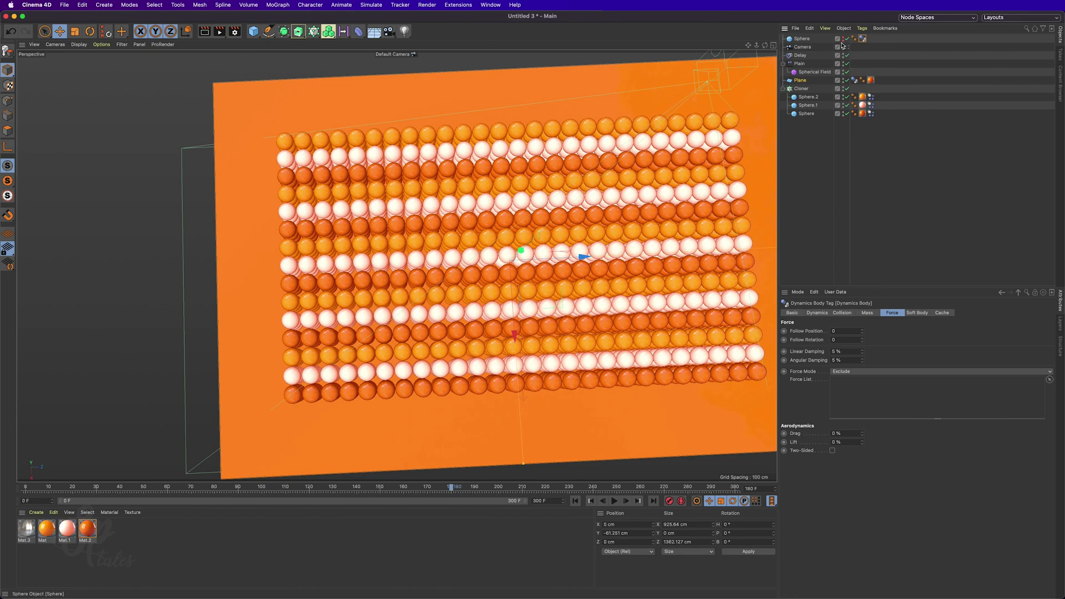
{"action": "left_click_drag", "start_coordinate": [530, 349], "coordinate": [558, 283], "text": "alt"}
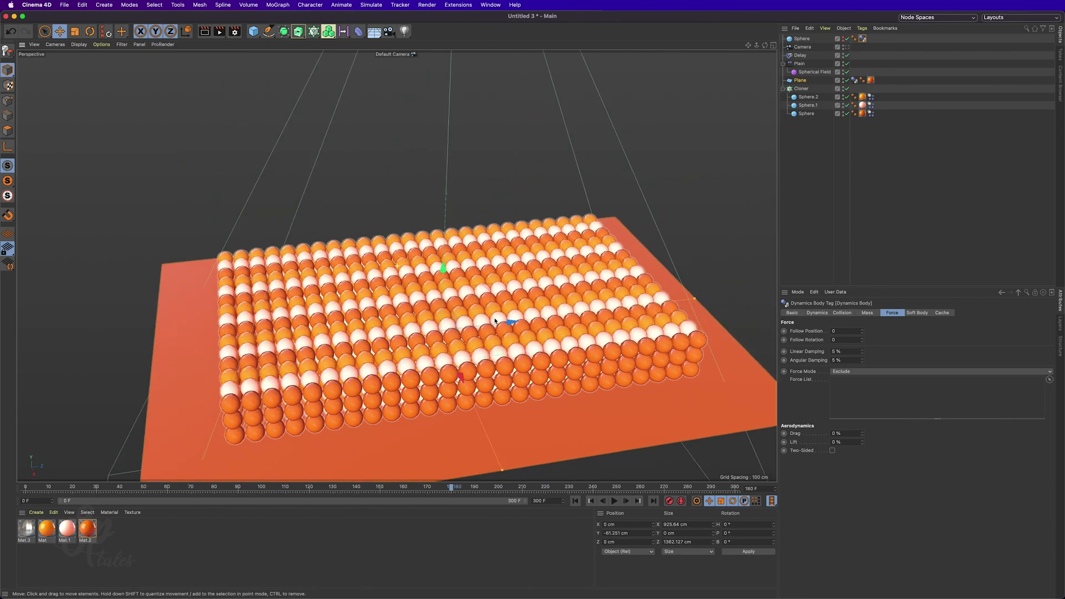
{"action": "left_click", "coordinate": [847, 47]}
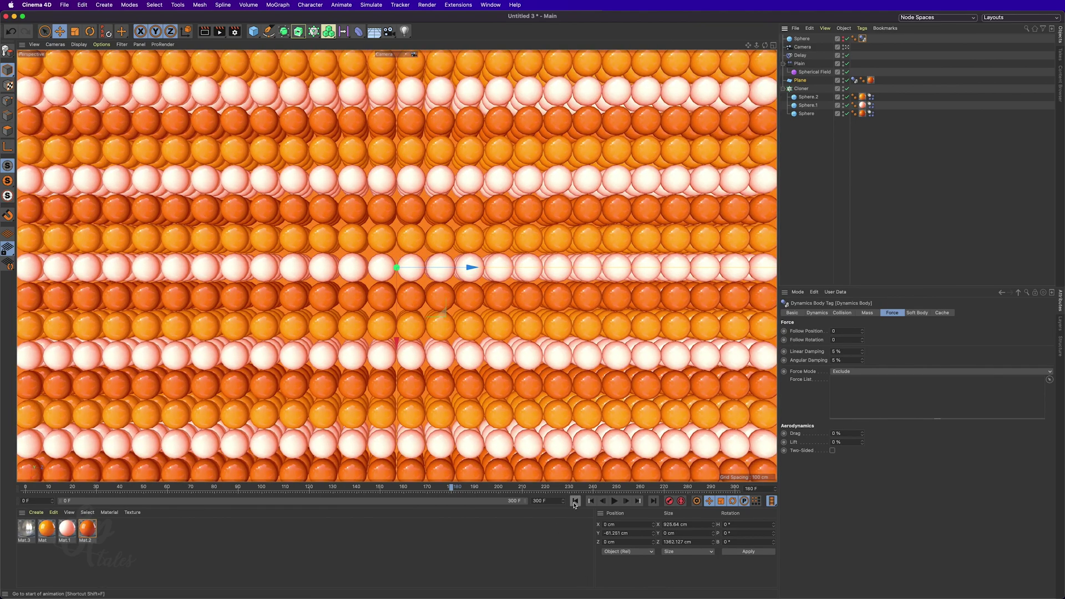
{"action": "left_click", "coordinate": [574, 502]}
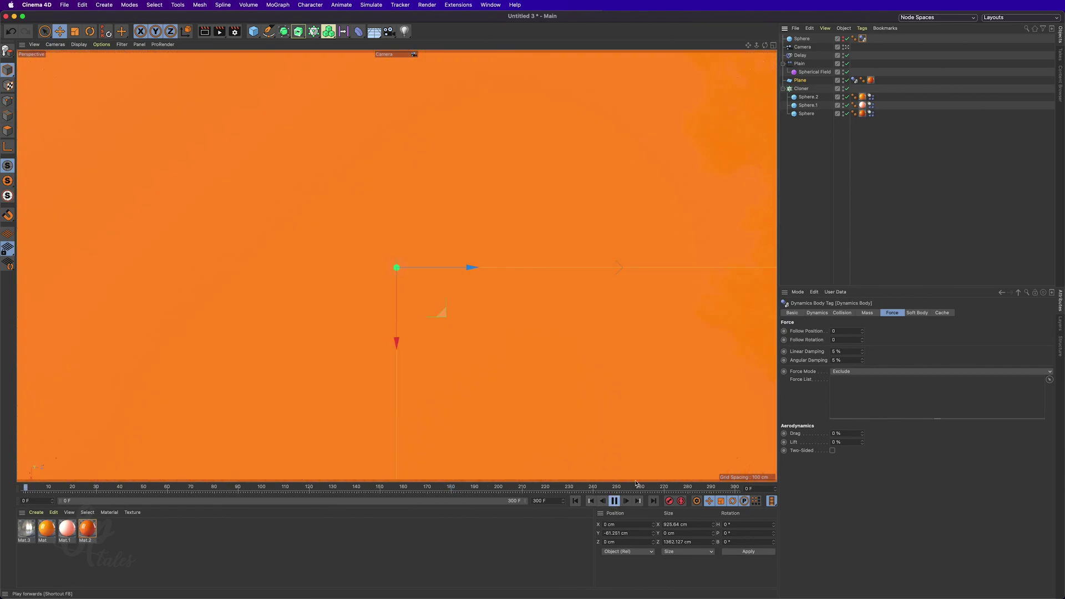
{"action": "left_click", "coordinate": [825, 255]}
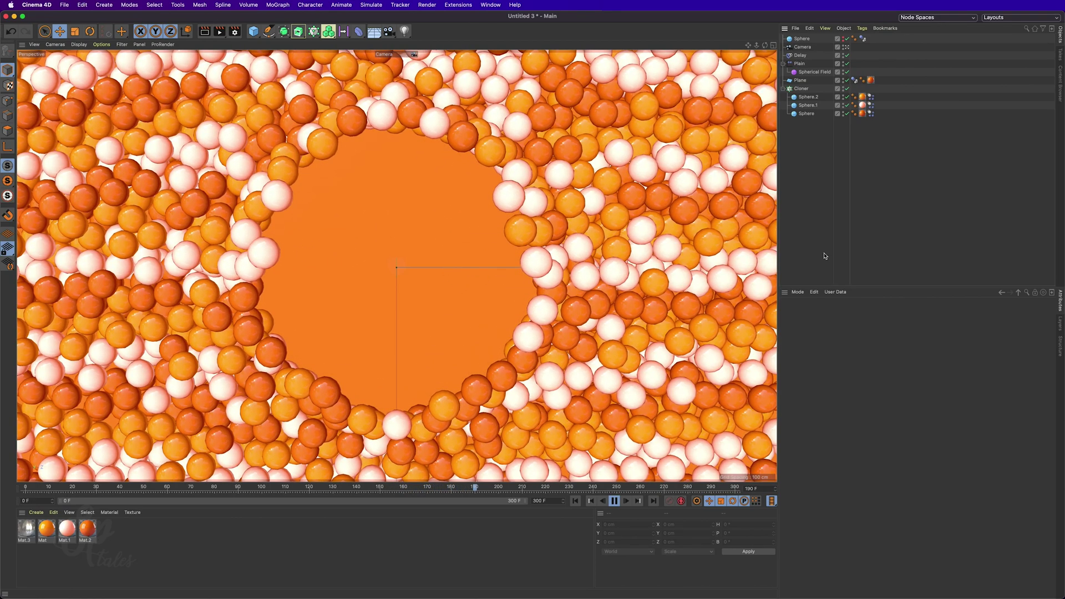
Stop playback at the ring and add an Area Light, viewed from the Default Camera
{"action": "left_click", "coordinate": [614, 501]}
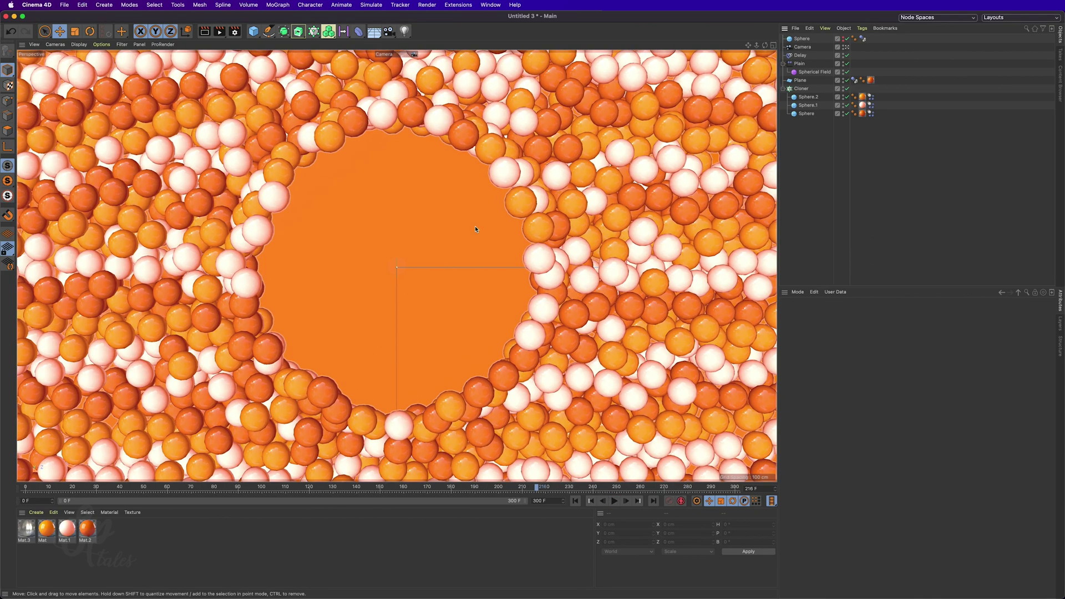
{"action": "left_click", "coordinate": [404, 31]}
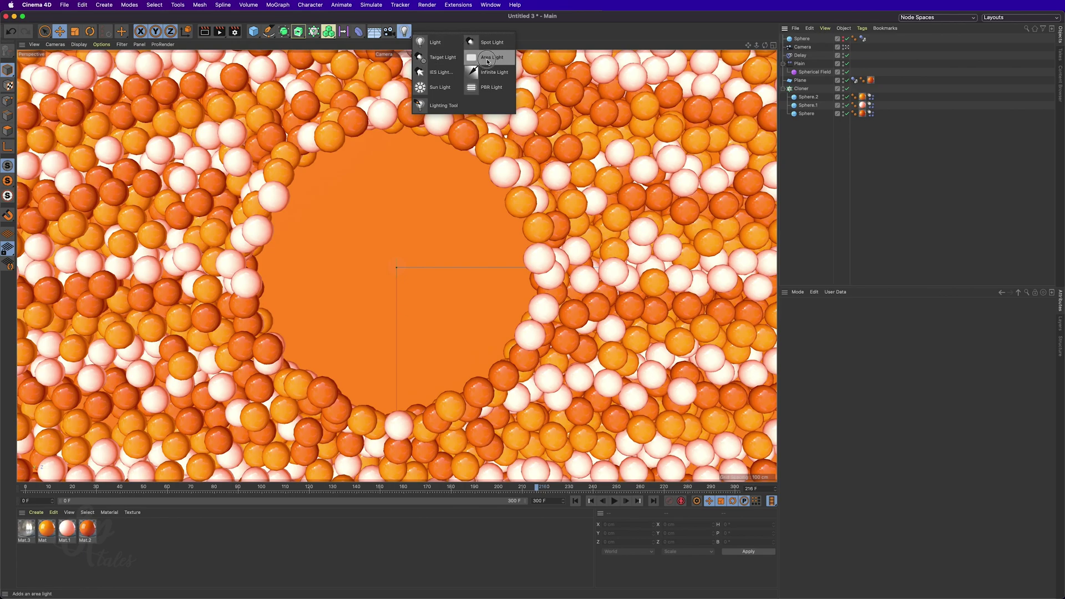
{"action": "left_click", "coordinate": [435, 43]}
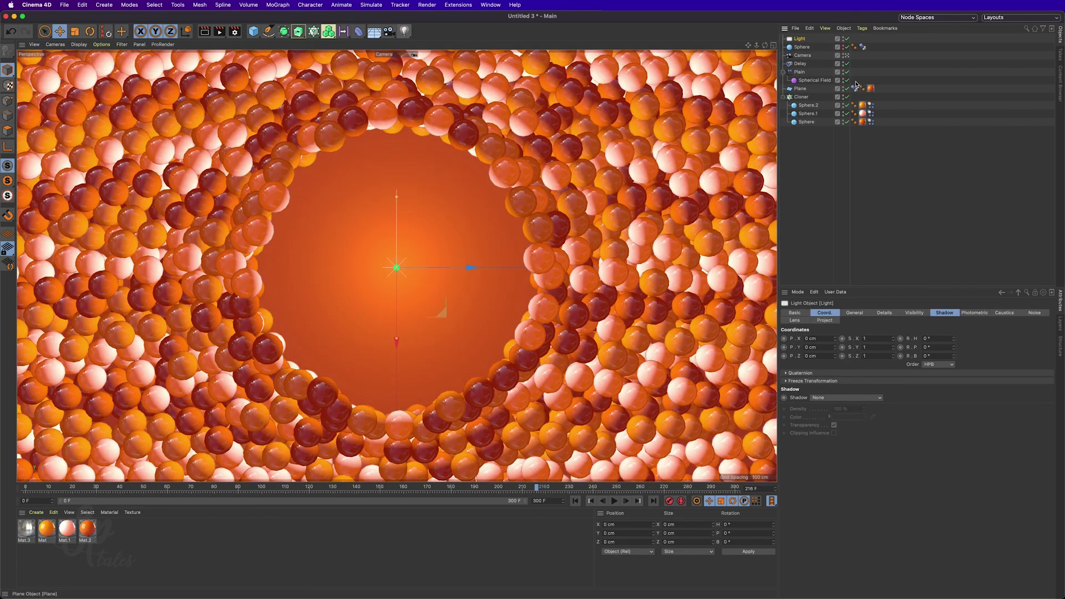
{"action": "left_click", "coordinate": [848, 56]}
{"action": "left_click", "coordinate": [847, 56]}
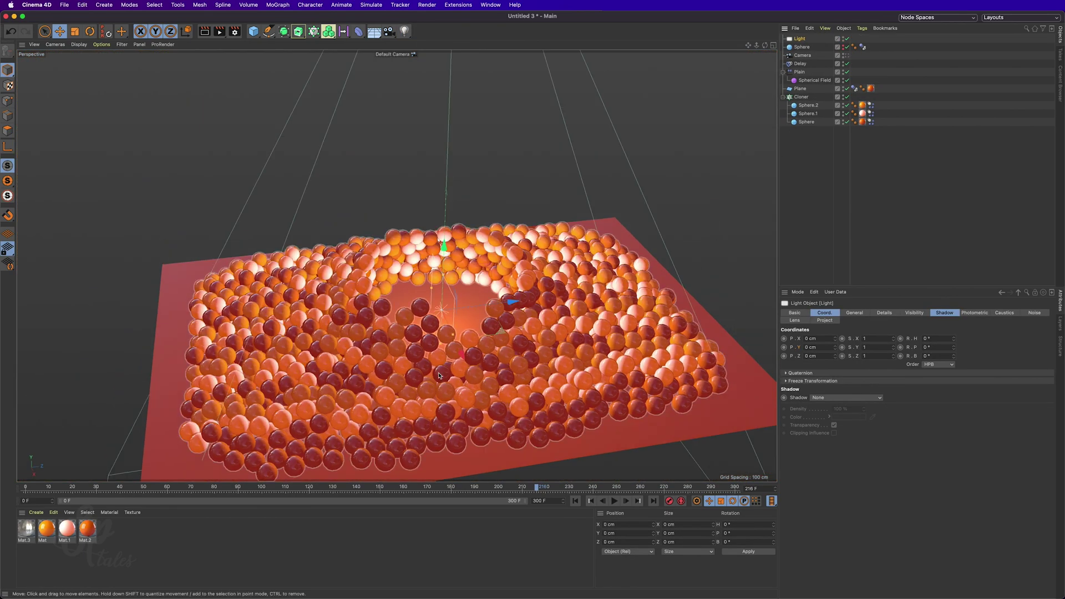
{"action": "left_click_drag", "start_coordinate": [443, 246], "coordinate": [482, 193]}
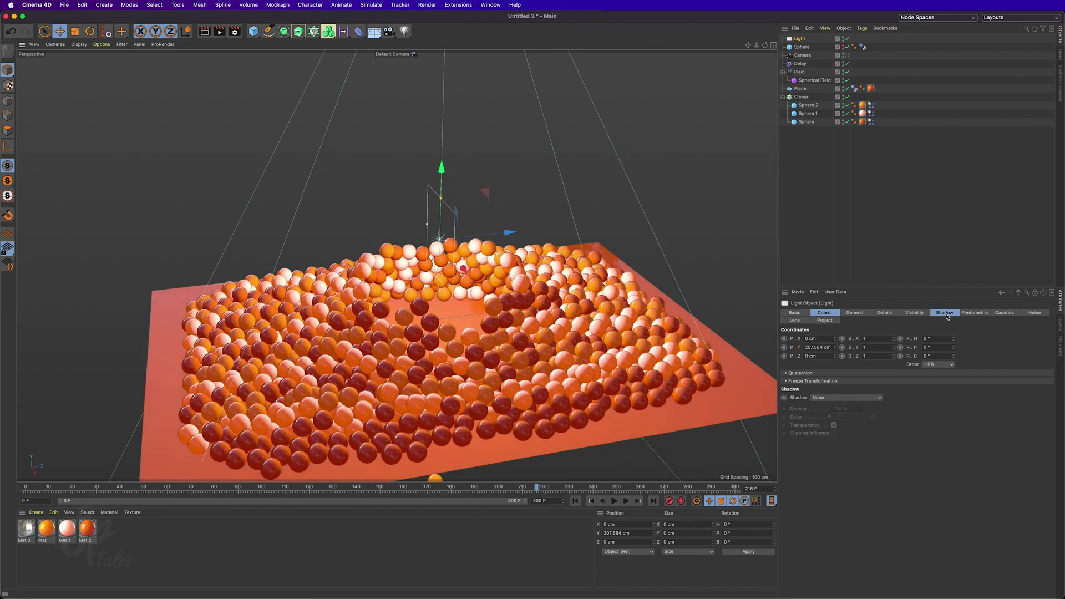
Set the light's falloff to Inverse Square (physically accurate)
{"action": "left_click", "coordinate": [885, 312]}
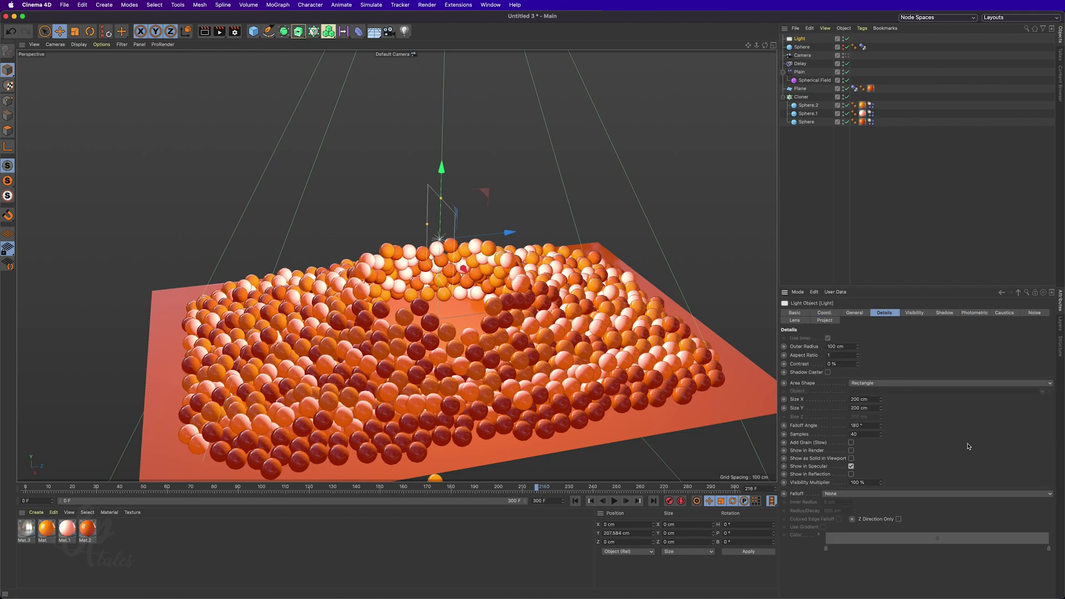
{"action": "left_click", "coordinate": [843, 496]}
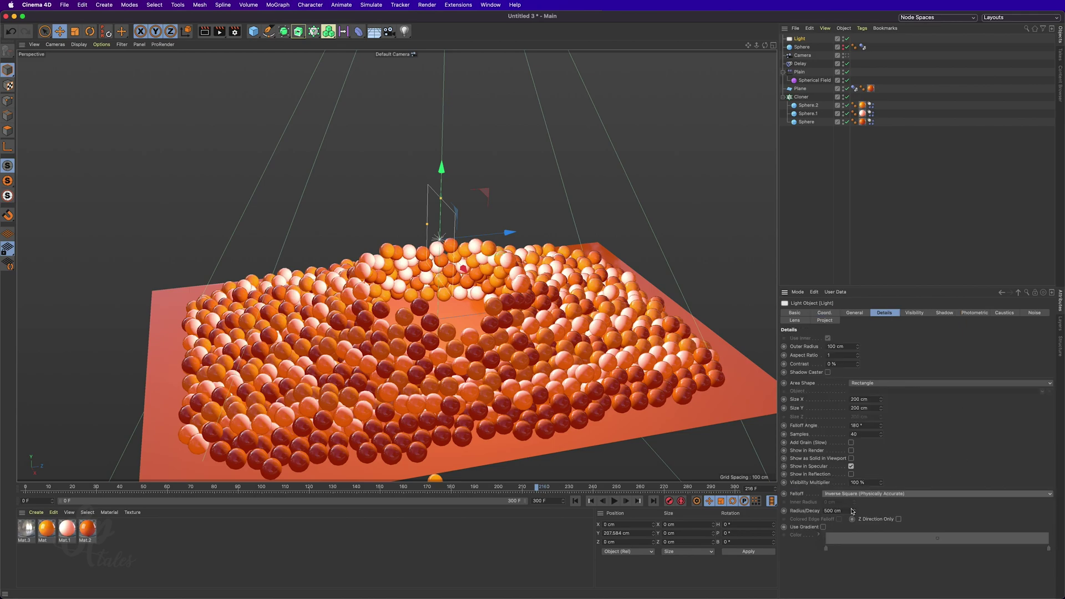
{"action": "left_click", "coordinate": [866, 504]}
Pitch the light to 90° and raise it to about Y 381 cm above the spheres
{"action": "key", "text": "r"}
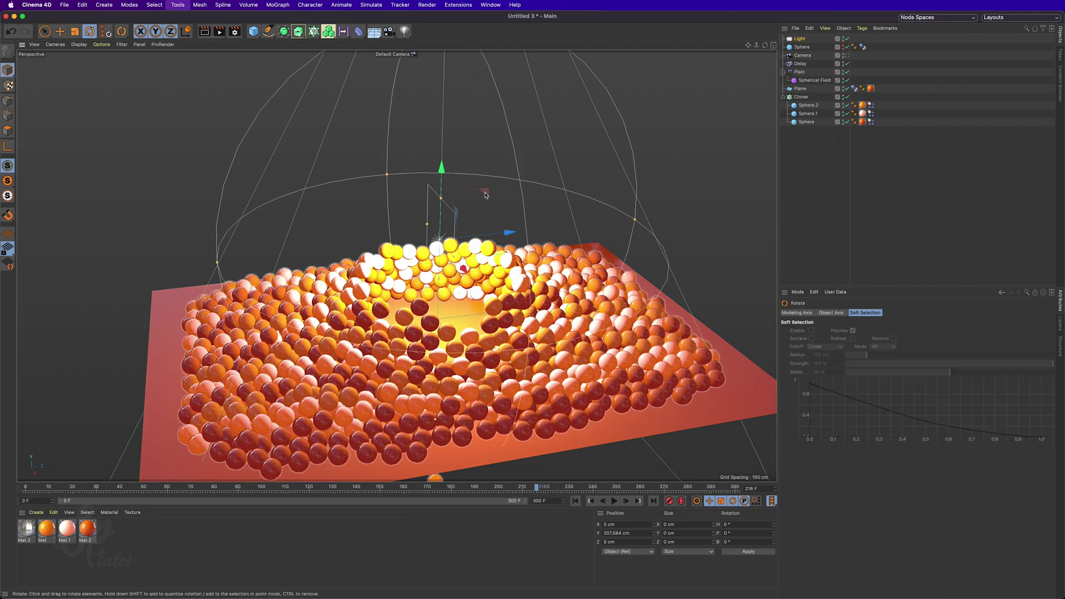
{"action": "left_click", "coordinate": [799, 39]}
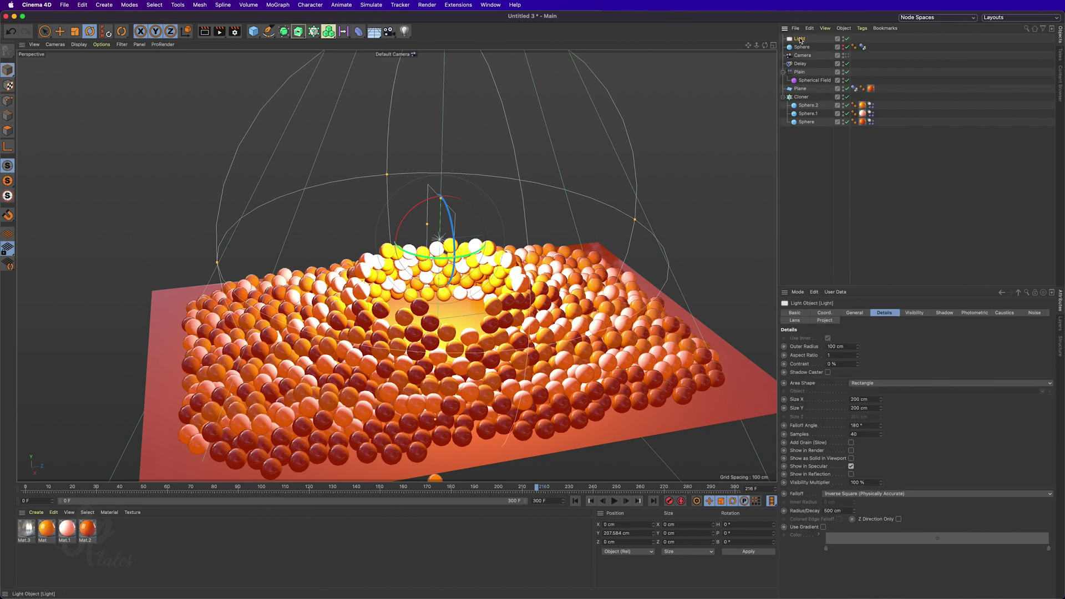
{"action": "left_click", "coordinate": [824, 312]}
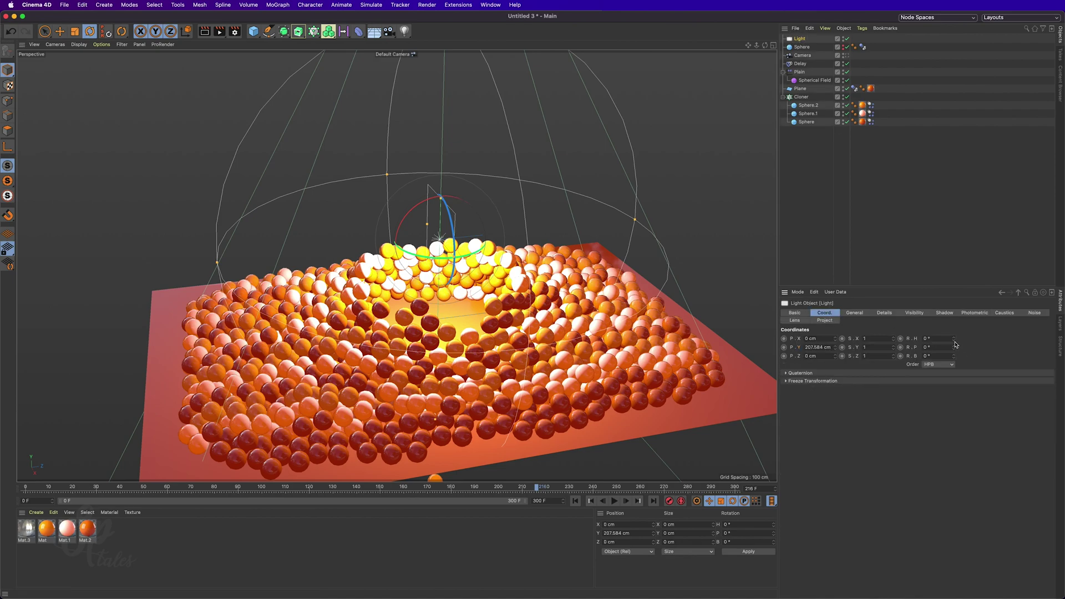
{"action": "mouse_move", "coordinate": [954, 340]}
{"action": "left_mouse_down"}
{"action": "mouse_move", "coordinate": [936, 339]}
{"action": "mouse_move", "coordinate": [947, 348]}
{"action": "left_mouse_up"}
{"action": "key", "text": "super+z"}
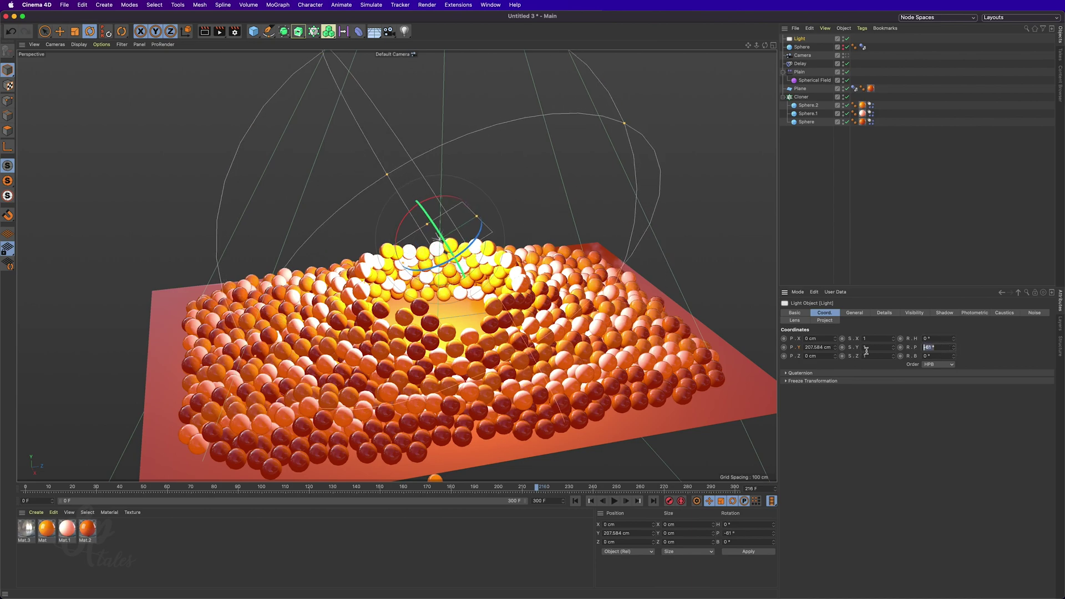
{"action": "key", "text": "Return"}
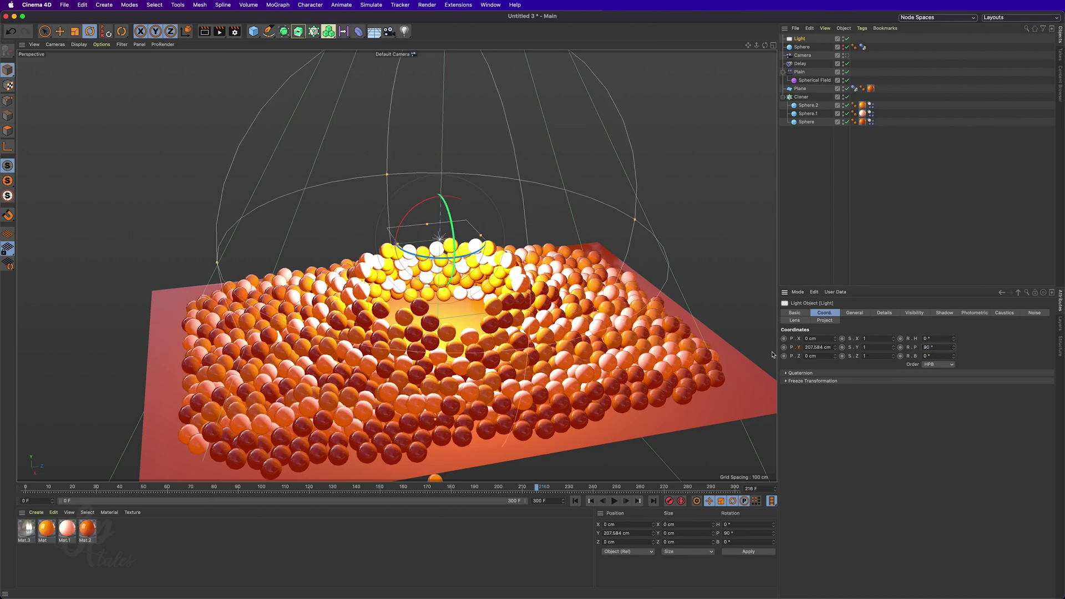
{"action": "key", "text": "e"}
{"action": "left_click_drag", "start_coordinate": [445, 162], "coordinate": [441, 97]}
{"action": "scroll", "coordinate": [443, 227], "scroll_direction": "down", "scroll_amount": 2}
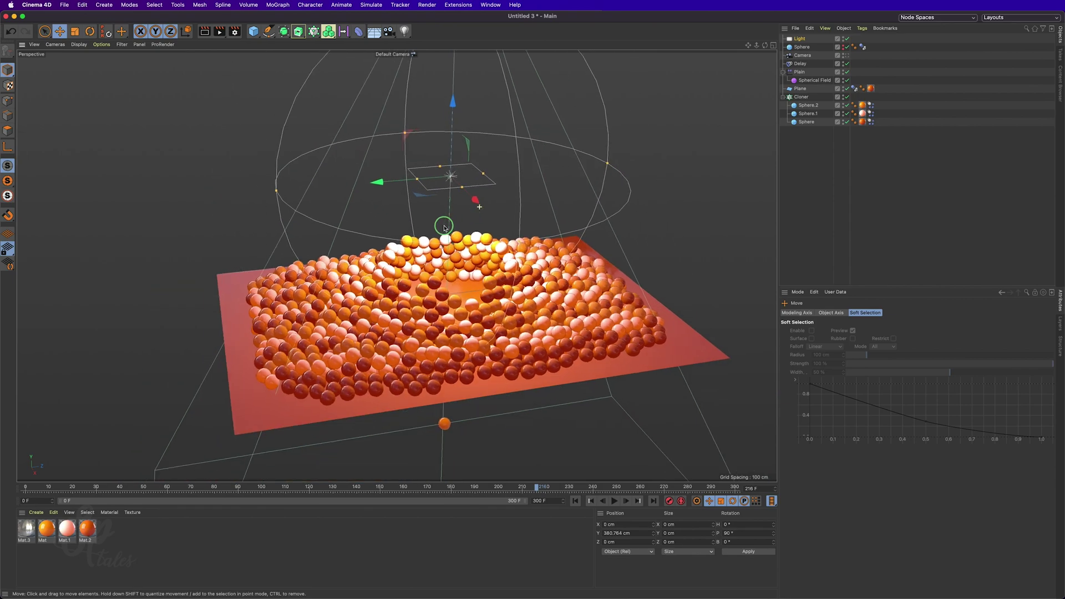
{"action": "left_click_drag", "start_coordinate": [444, 228], "coordinate": [411, 294], "text": "alt"}
{"action": "scroll", "coordinate": [409, 297], "scroll_direction": "up", "scroll_amount": 3}
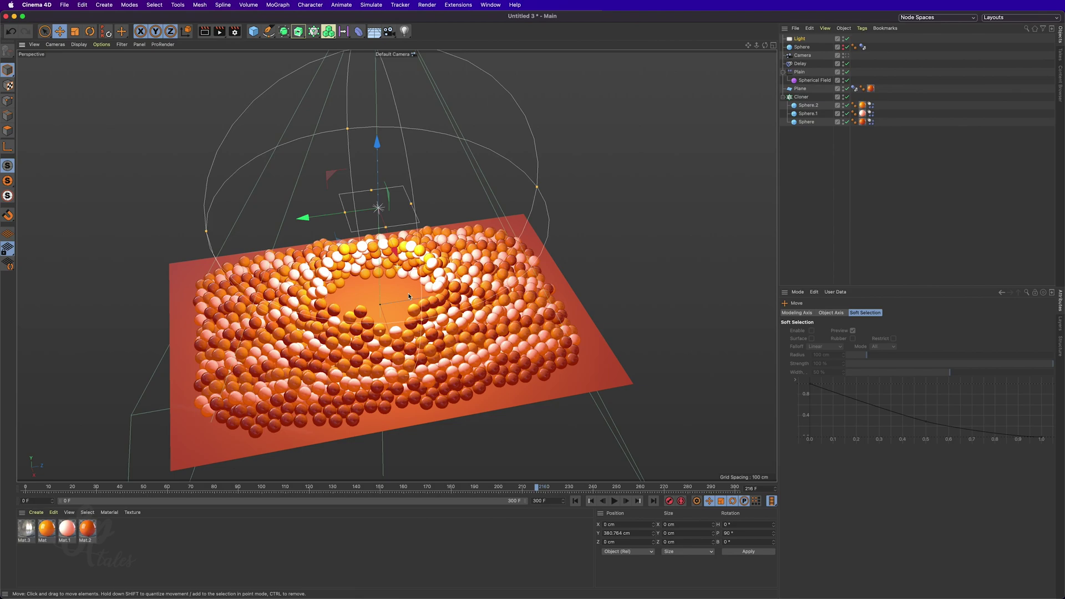
{"action": "middle_click_drag", "start_coordinate": [409, 296], "coordinate": [401, 305], "text": "alt"}
Give the light Shadow Maps (Soft) at resolution 50 and view through the scene camera
{"action": "left_click", "coordinate": [799, 39]}
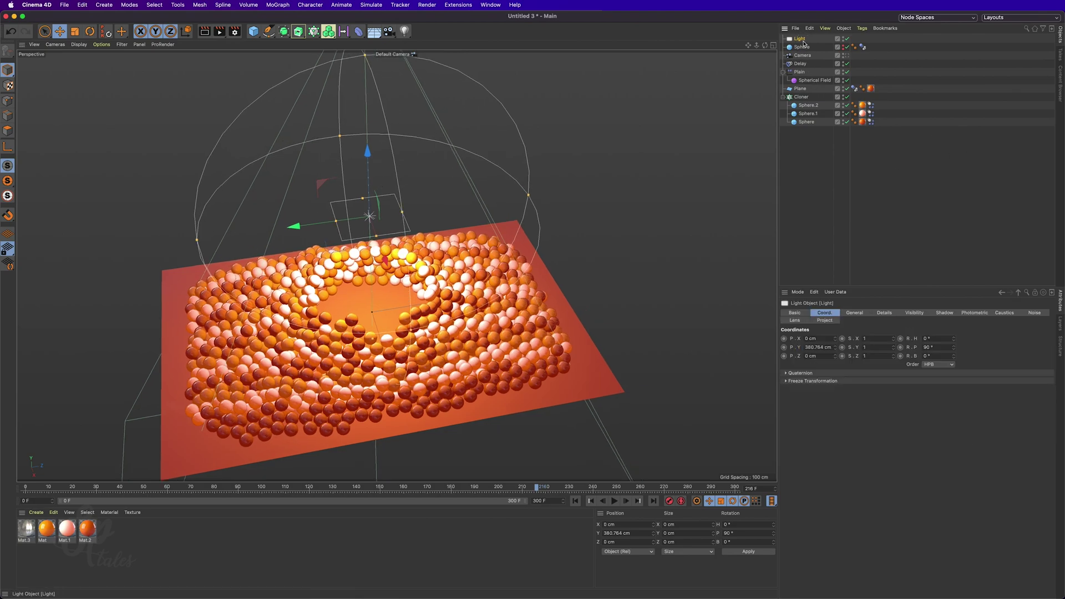
{"action": "left_click", "coordinate": [945, 313]}
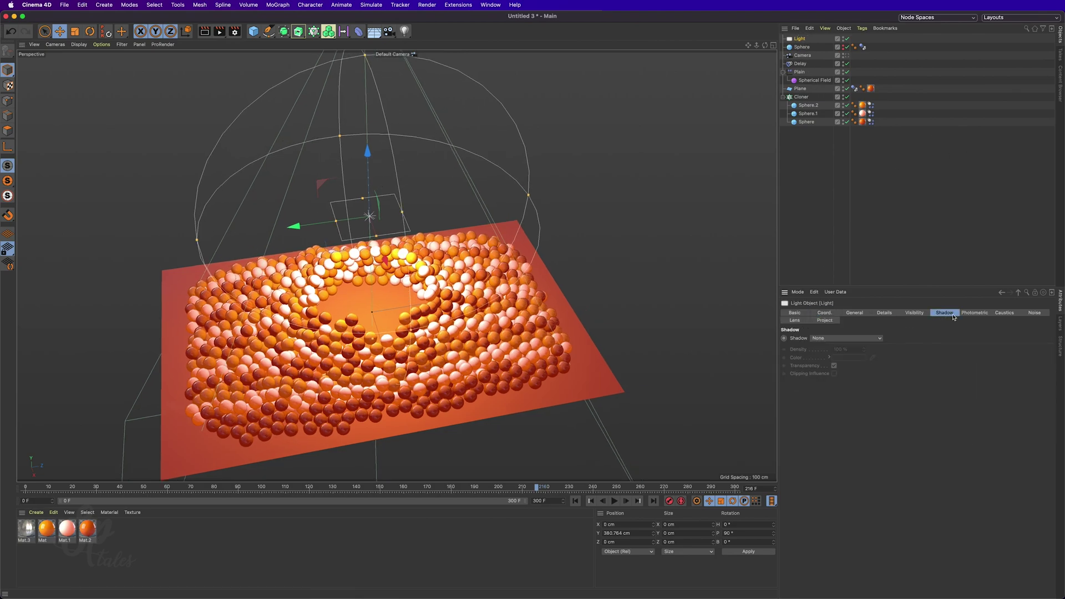
{"action": "left_click", "coordinate": [836, 342]}
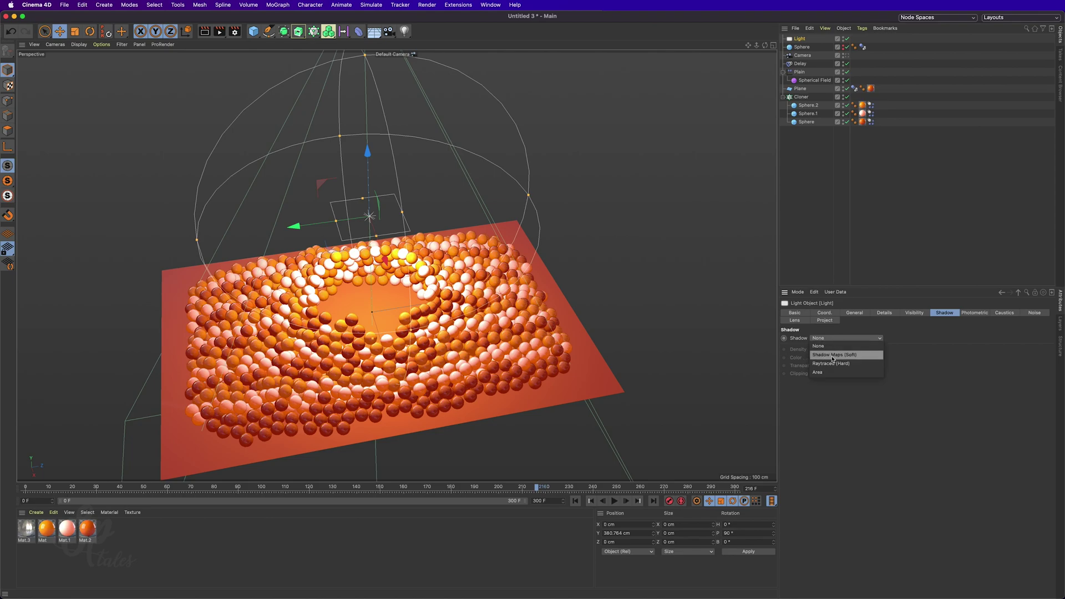
{"action": "left_click", "coordinate": [822, 355]}
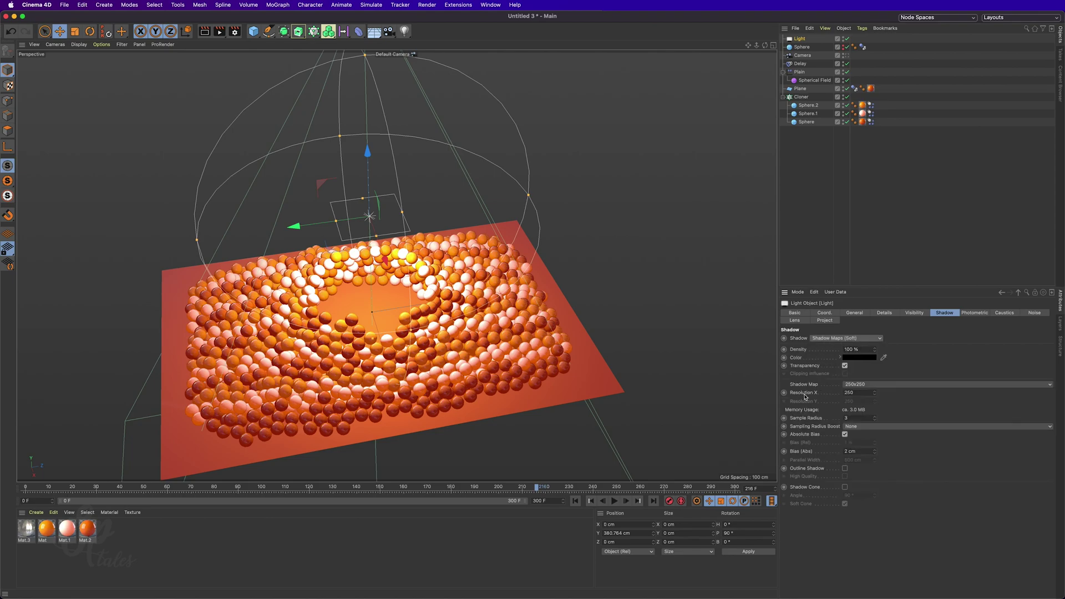
{"action": "double_click", "coordinate": [850, 392]}
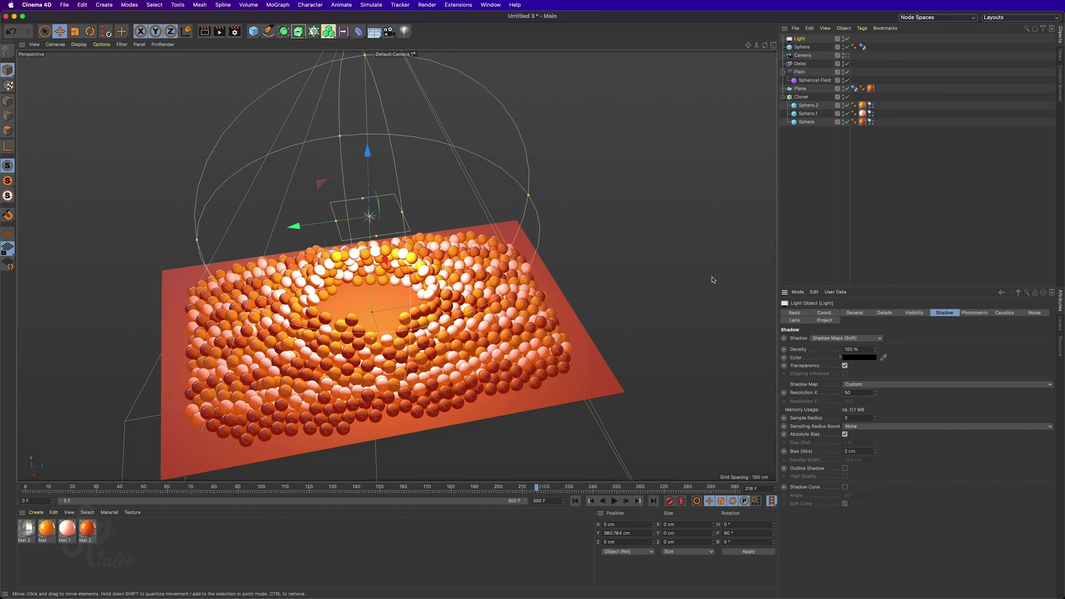
{"action": "left_click", "coordinate": [846, 56]}
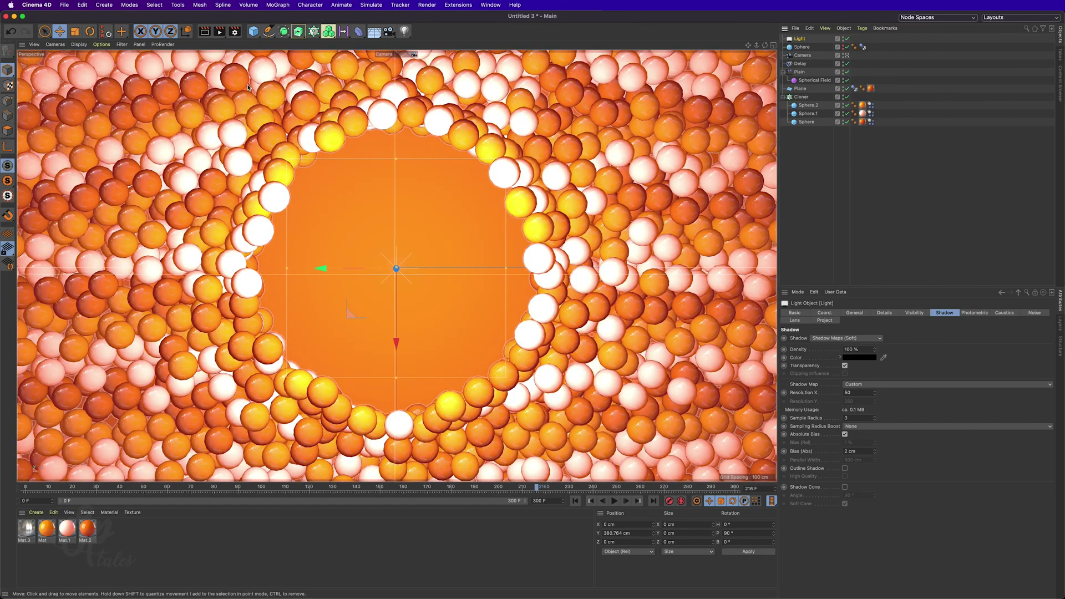
{"action": "left_click", "coordinate": [235, 32]}
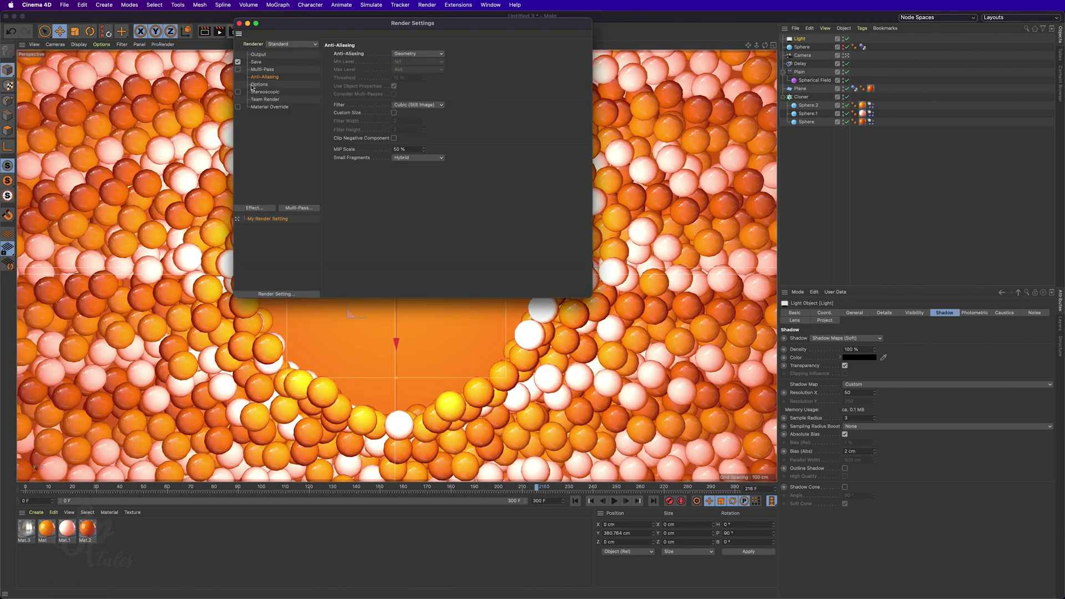
Set anti-aliasing to Best and add Ambient Occlusion with a dark red gradient colour
{"action": "left_click", "coordinate": [419, 54]}
{"action": "left_click", "coordinate": [415, 79]}
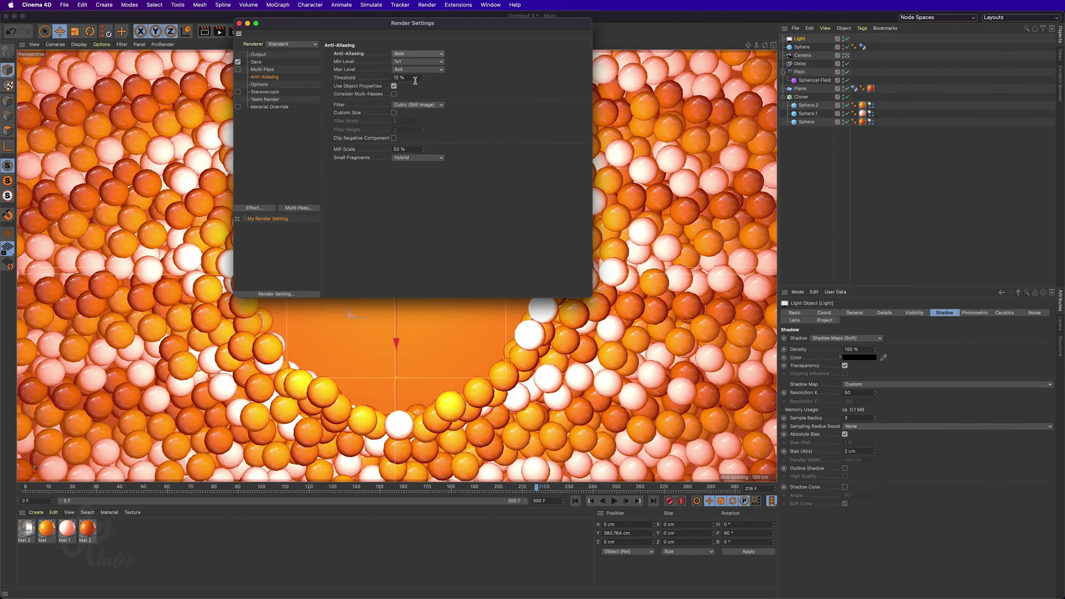
{"action": "left_click", "coordinate": [253, 208]}
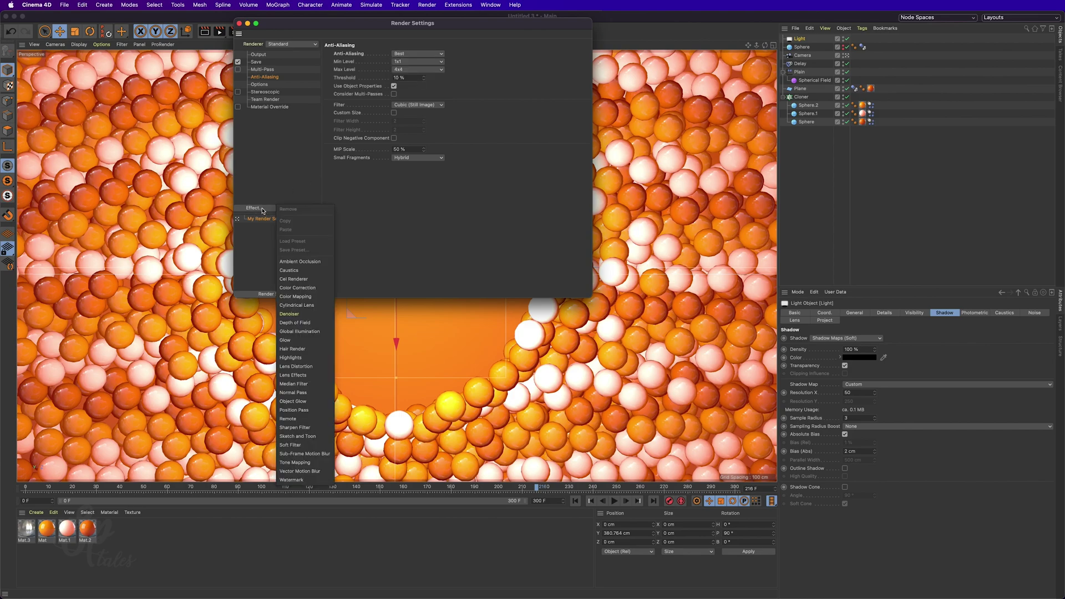
{"action": "left_click", "coordinate": [300, 262]}
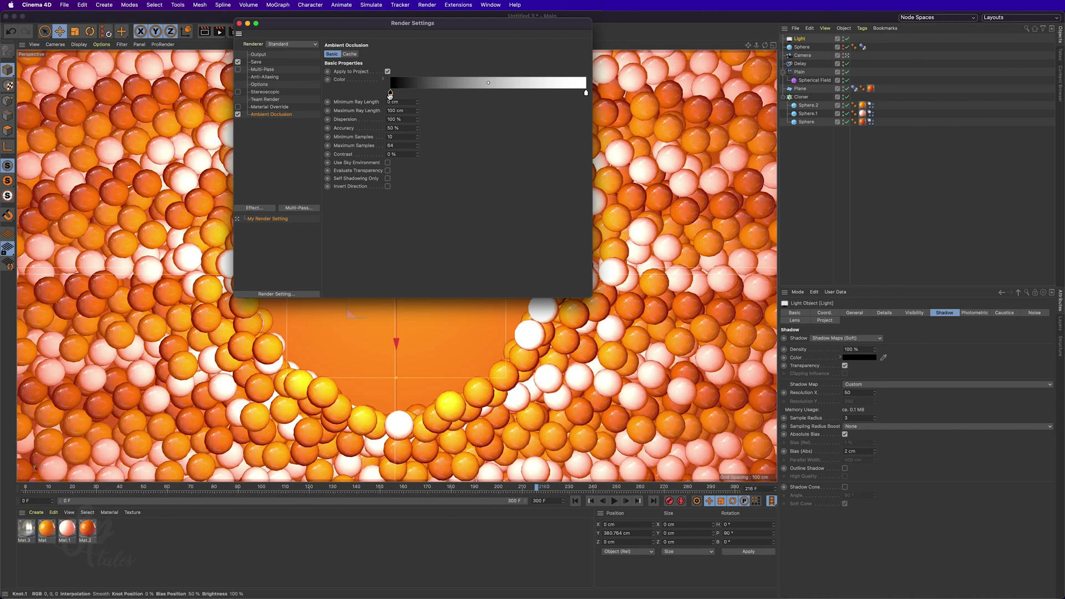
{"action": "double_click", "coordinate": [391, 94]}
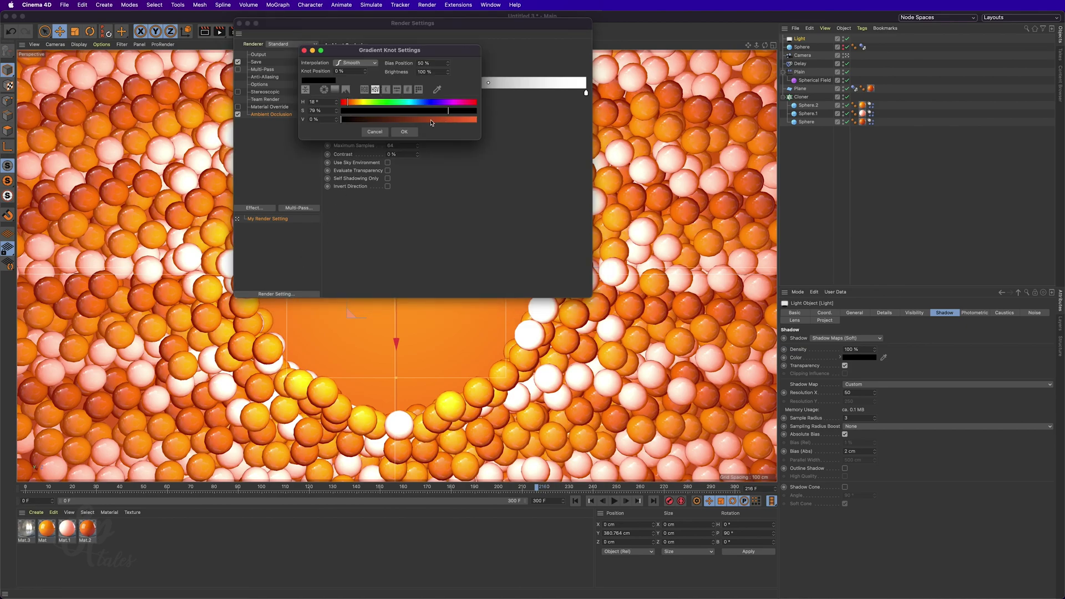
{"action": "left_click_drag", "start_coordinate": [431, 123], "coordinate": [416, 123]}
{"action": "left_click", "coordinate": [402, 132]}
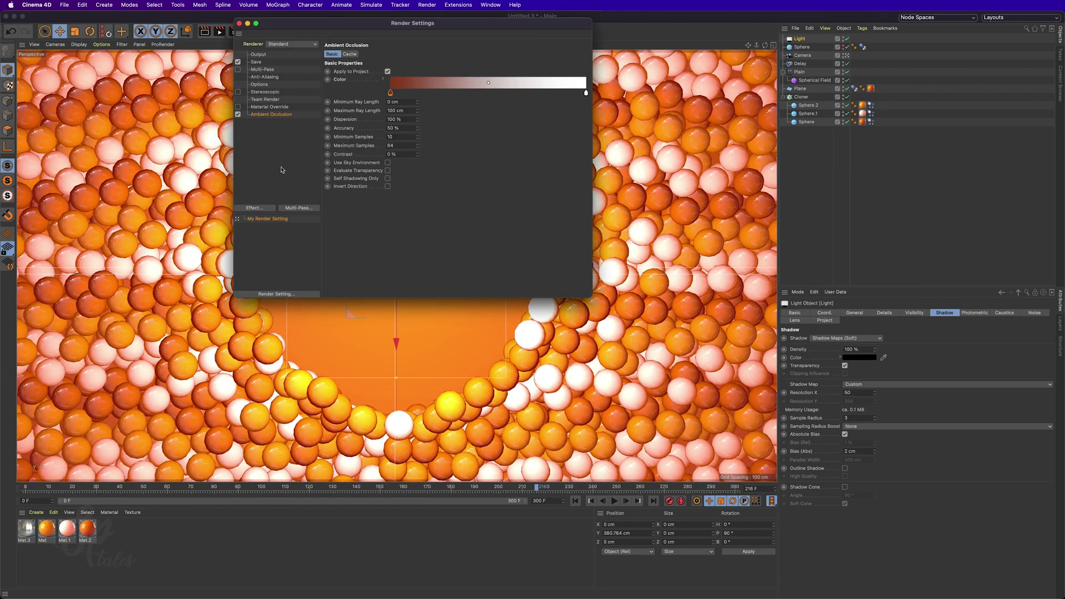
Add a Cel Renderer effect with Color enabled
{"action": "left_click", "coordinate": [253, 208]}
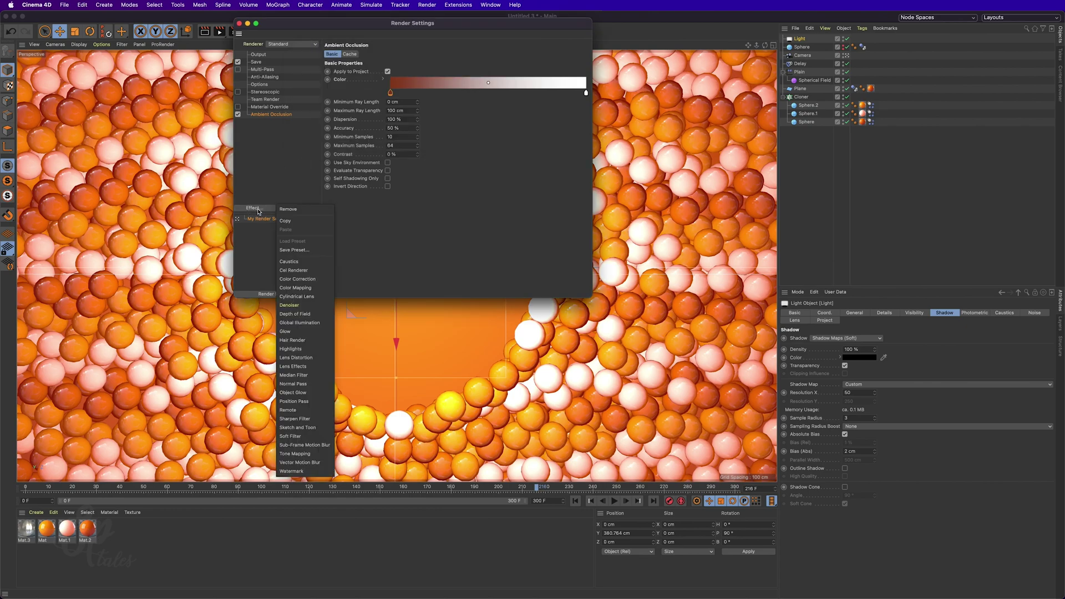
{"action": "left_click", "coordinate": [303, 271]}
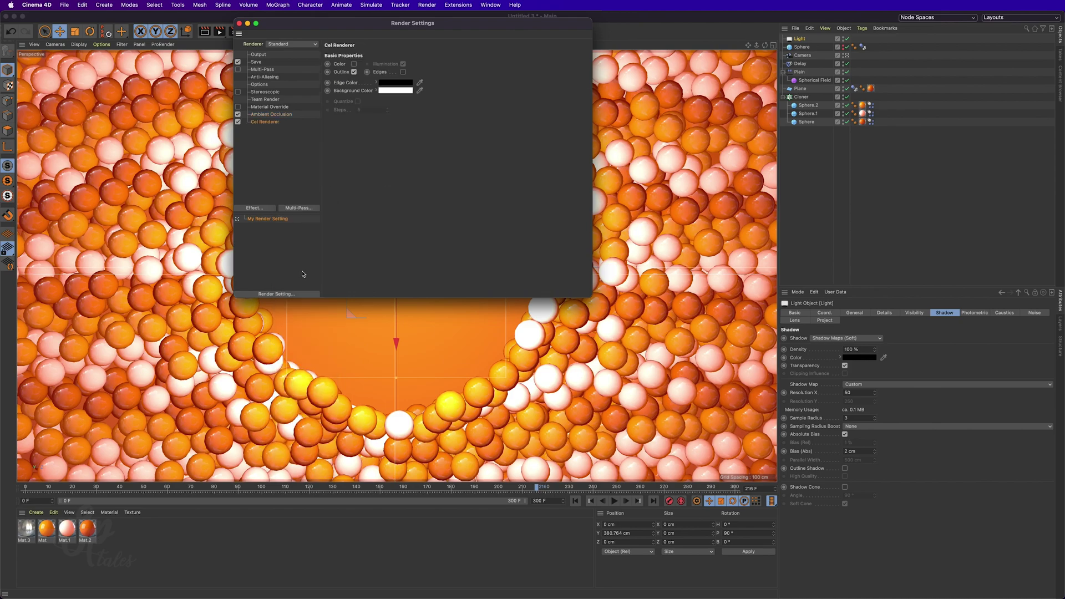
{"action": "left_click", "coordinate": [354, 64]}
Close Render Settings and render the camera view in the viewport
{"action": "left_click", "coordinate": [239, 24]}
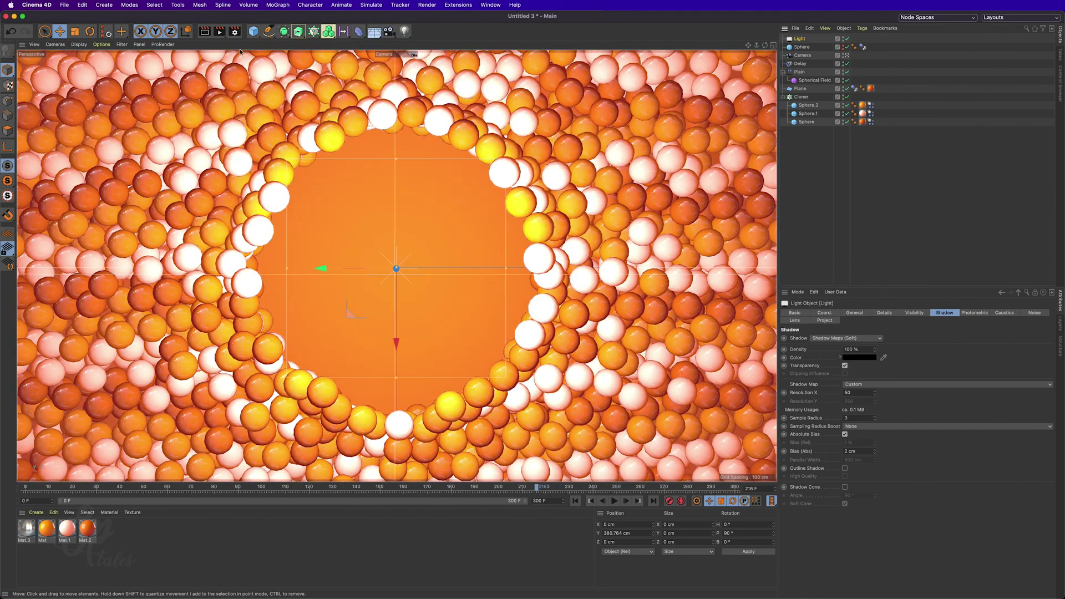
{"action": "left_click", "coordinate": [204, 32]}
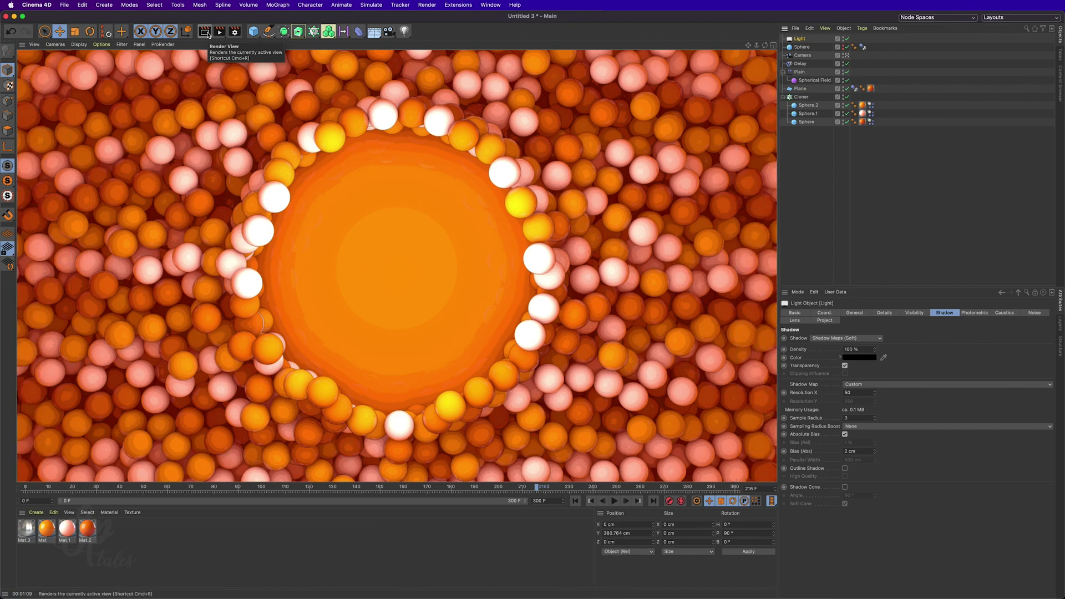
Add a Sky object with the Mat.3 material and check it with a test render
{"action": "left_click", "coordinate": [724, 123]}
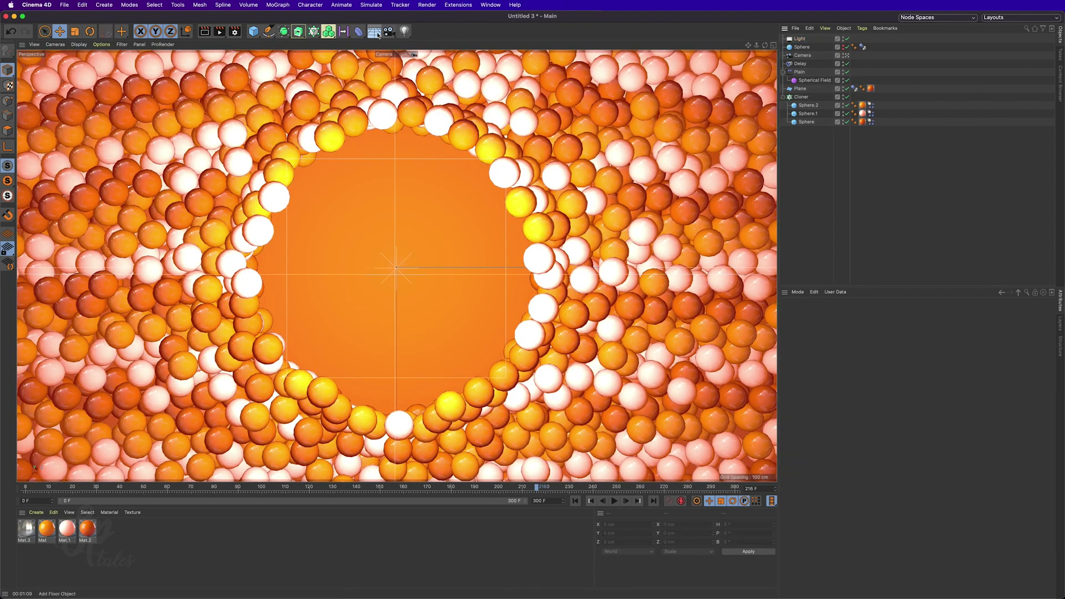
{"action": "left_click_drag", "start_coordinate": [378, 35], "coordinate": [408, 58]}
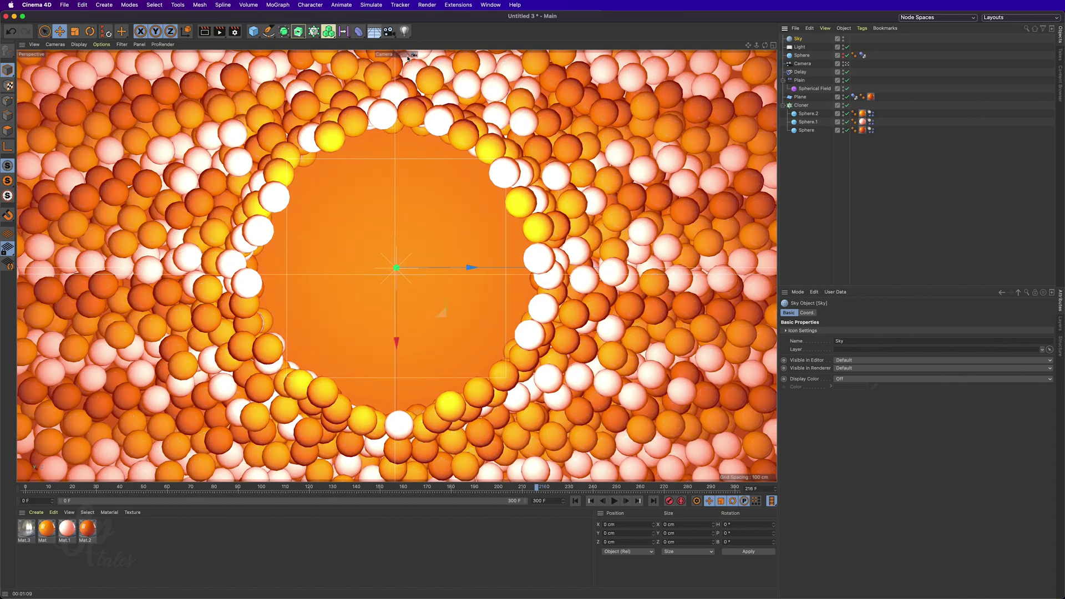
{"action": "left_click_drag", "start_coordinate": [33, 526], "coordinate": [799, 38]}
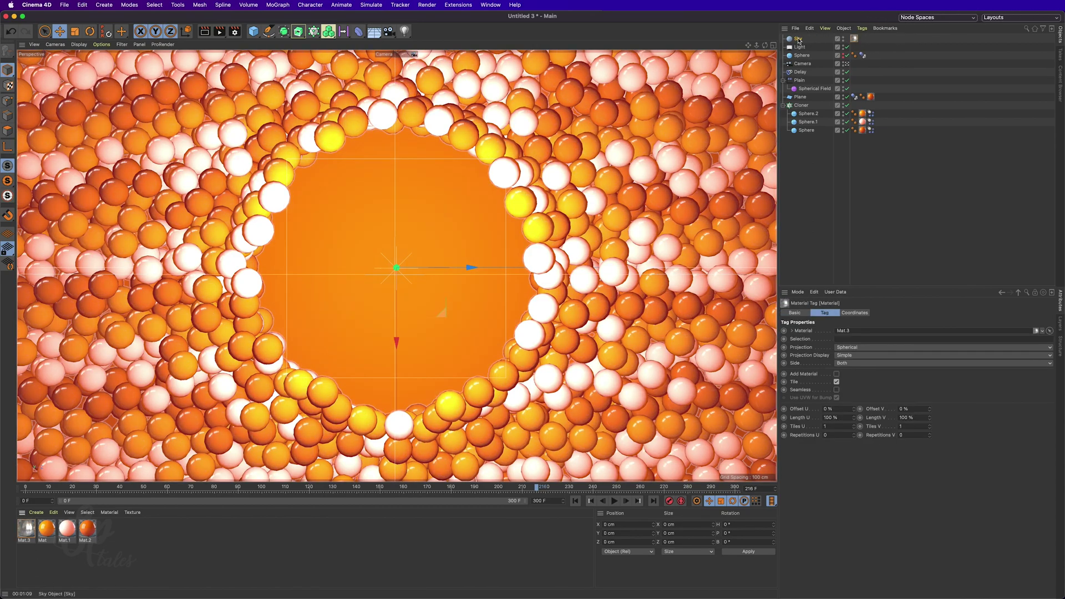
{"action": "left_click", "coordinate": [205, 32]}
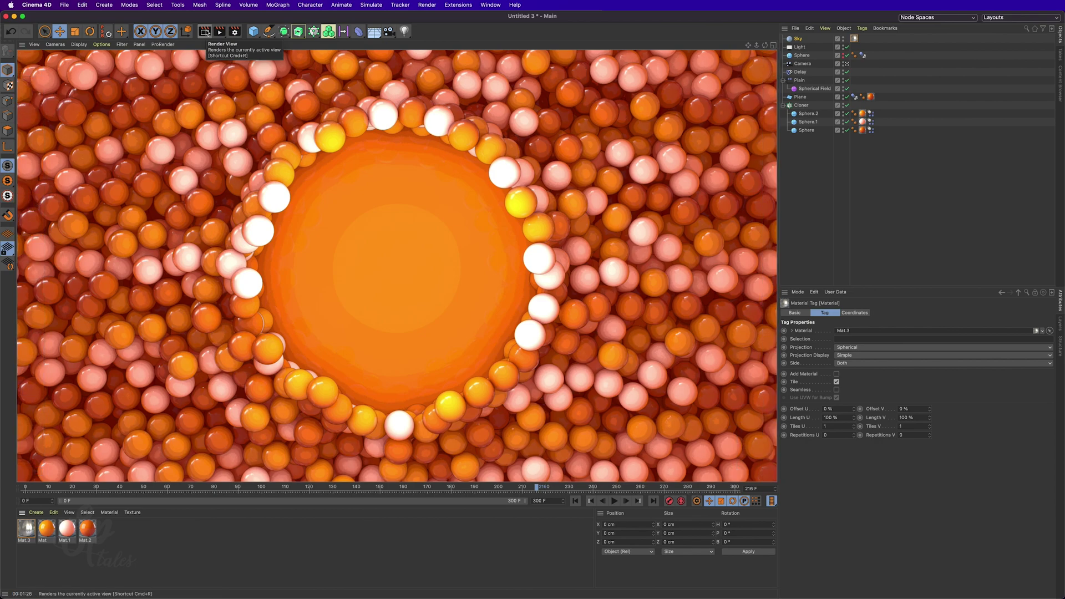
{"action": "left_click", "coordinate": [619, 254]}
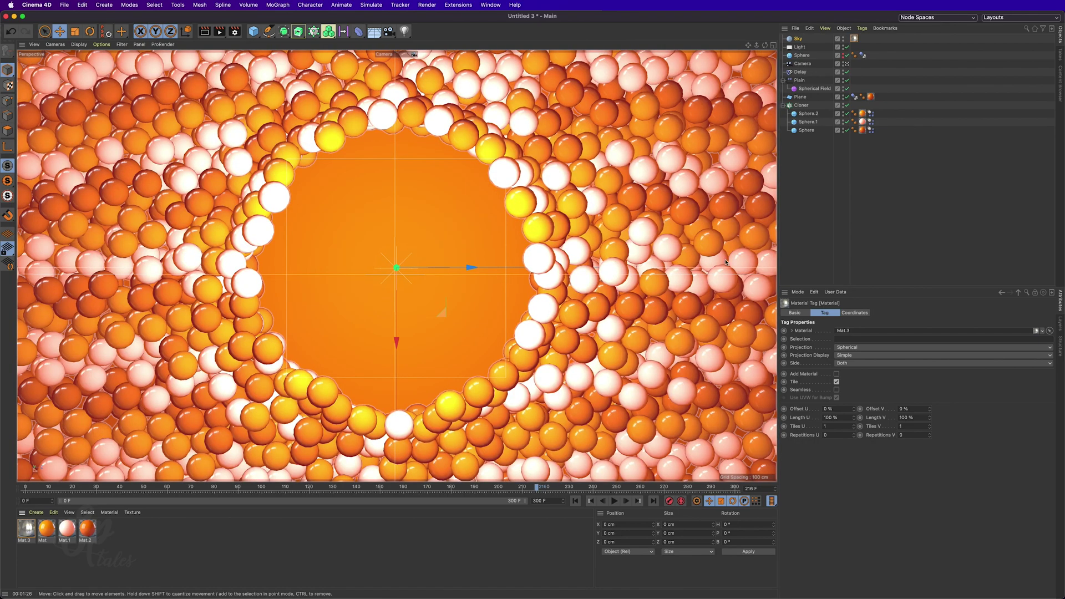
{"action": "left_click", "coordinate": [817, 222]}
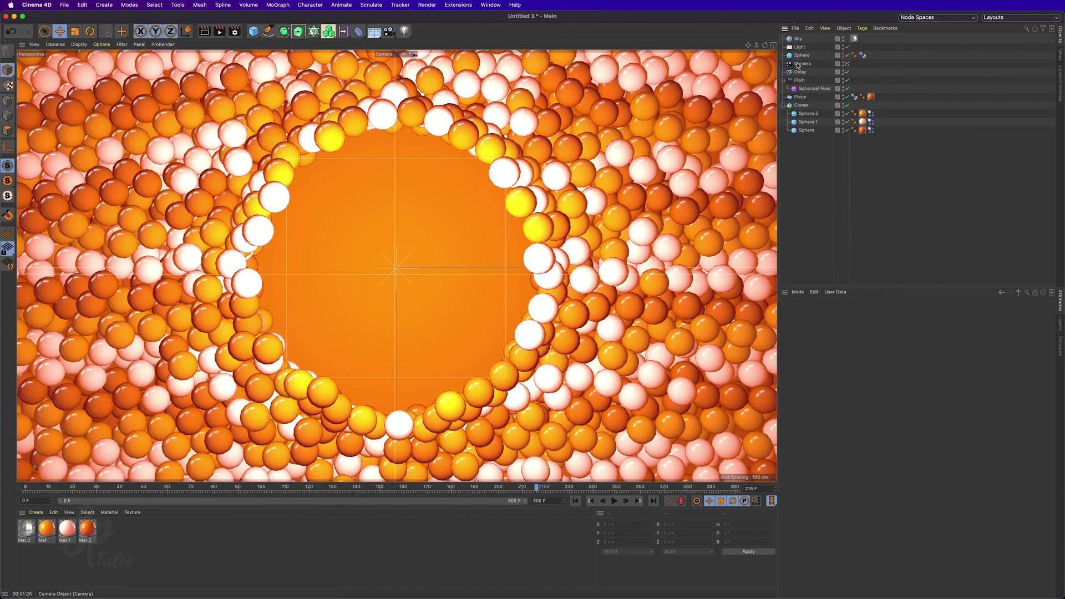
Add a Compositing render tag to the Plane and turn off Seen by Camera
{"action": "left_click", "coordinate": [784, 81]}
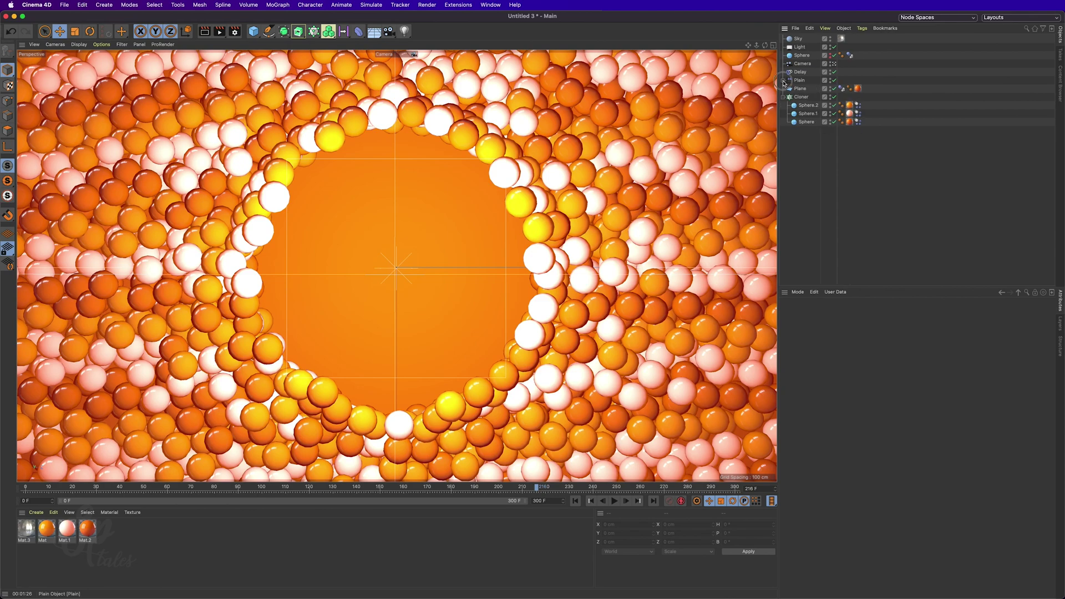
{"action": "left_click", "coordinate": [802, 89]}
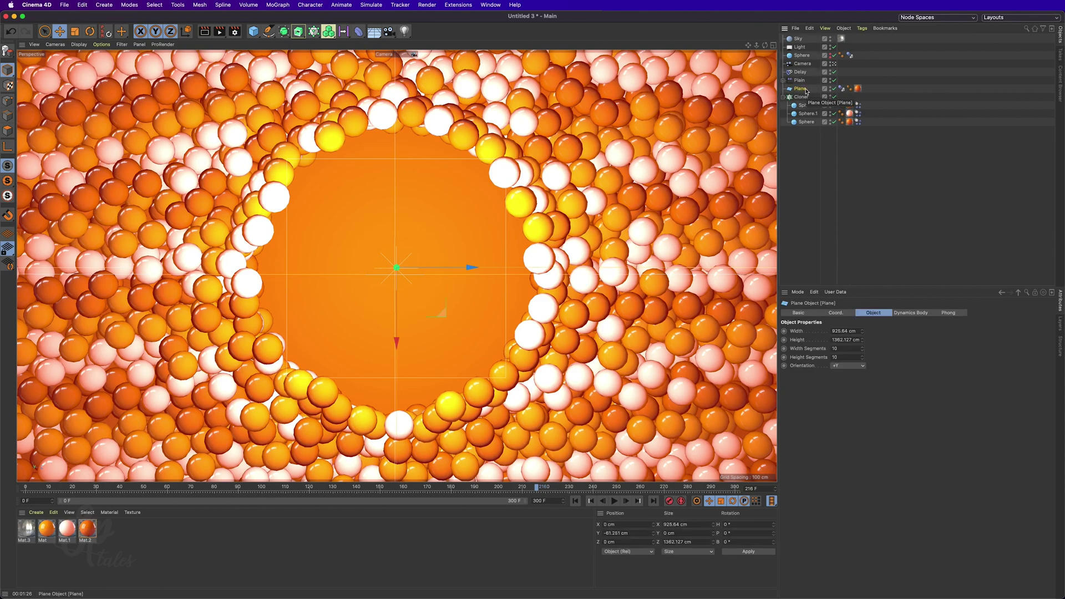
{"action": "right_click", "coordinate": [805, 91]}
{"action": "mouse_move", "coordinate": [841, 178]}
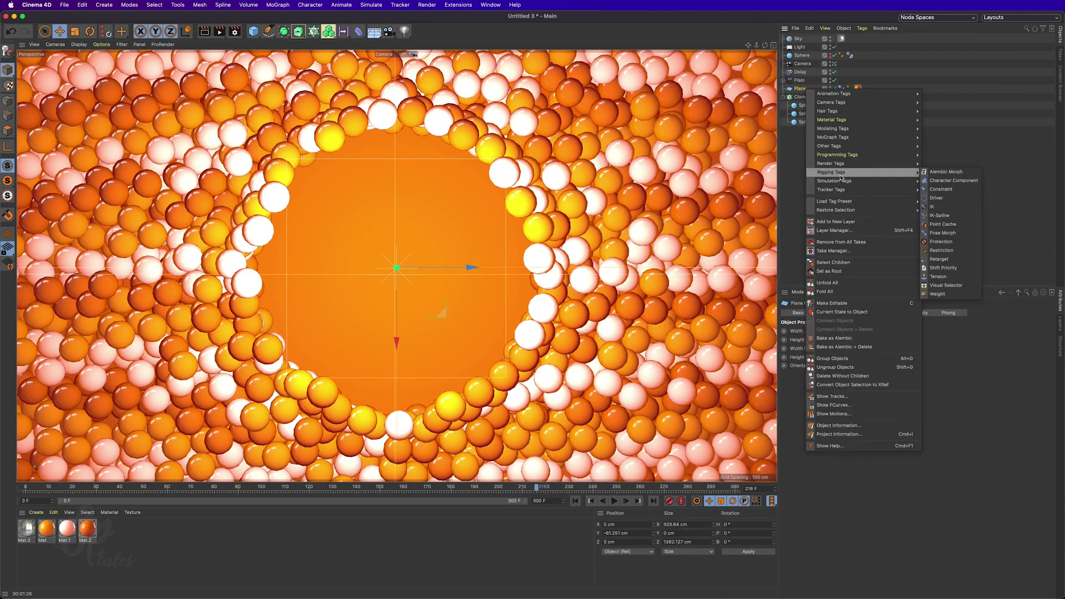
{"action": "mouse_move", "coordinate": [841, 156]}
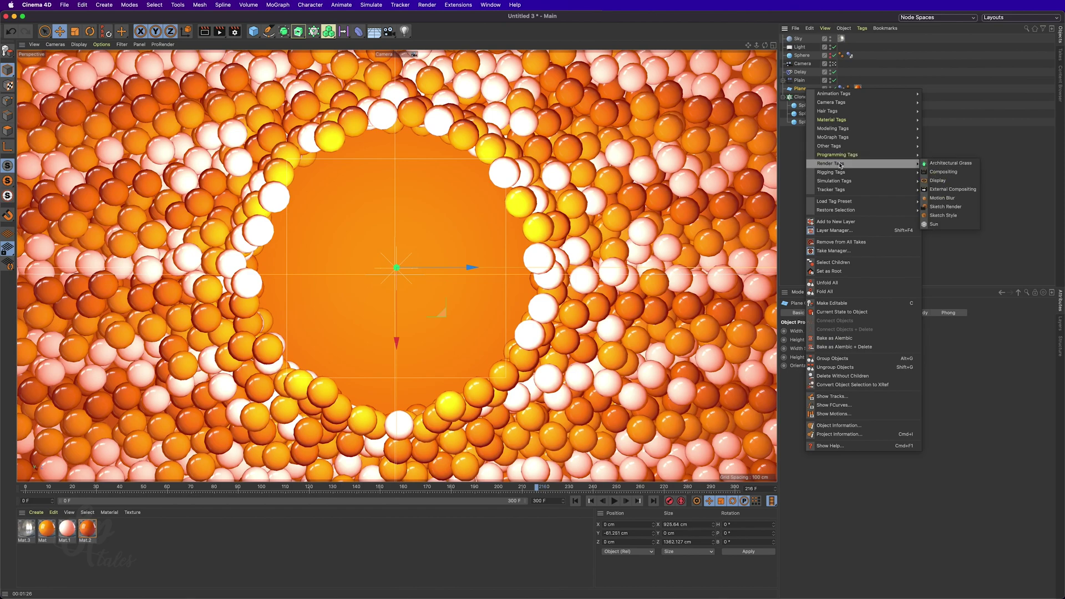
{"action": "left_click", "coordinate": [933, 172]}
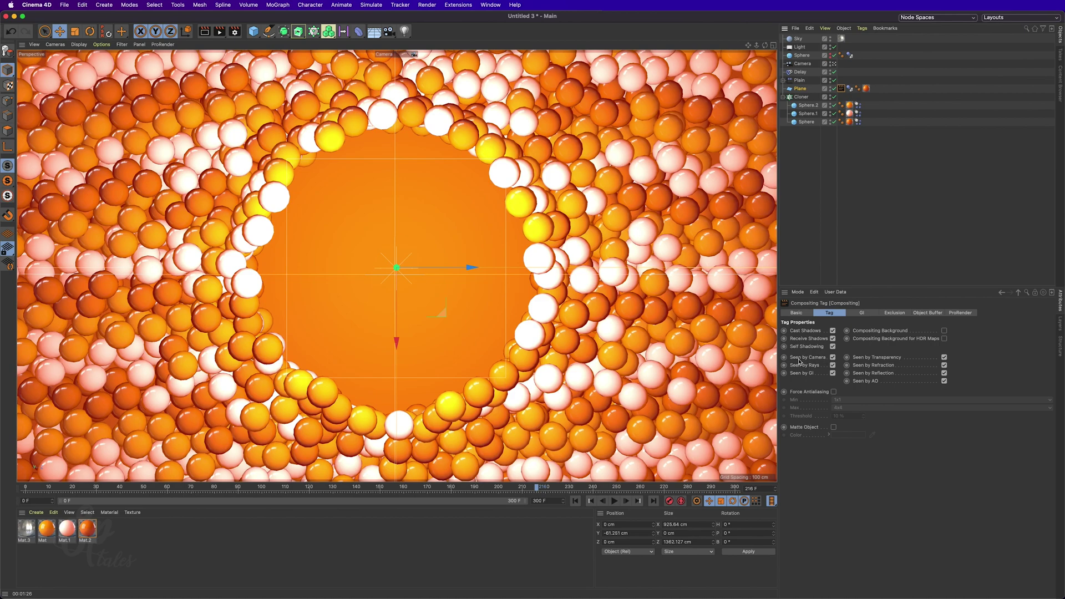
{"action": "left_click", "coordinate": [833, 358]}
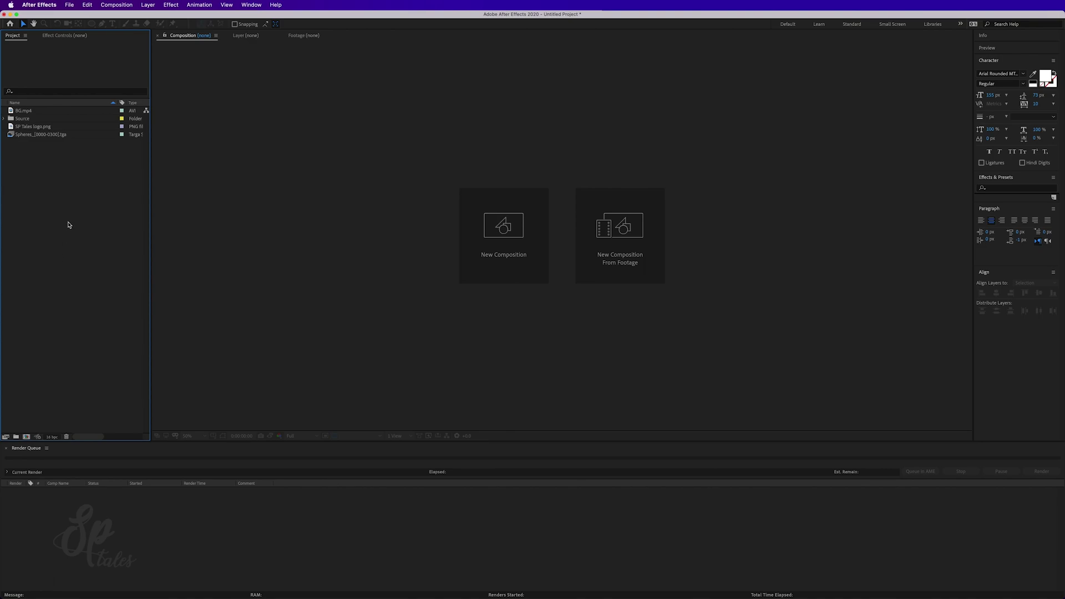
Make a single composition from BG.mp4 and Spheres_[0000-0300].tga, with BG.mp4 beneath the spheres
{"action": "left_click", "coordinate": [46, 136]}
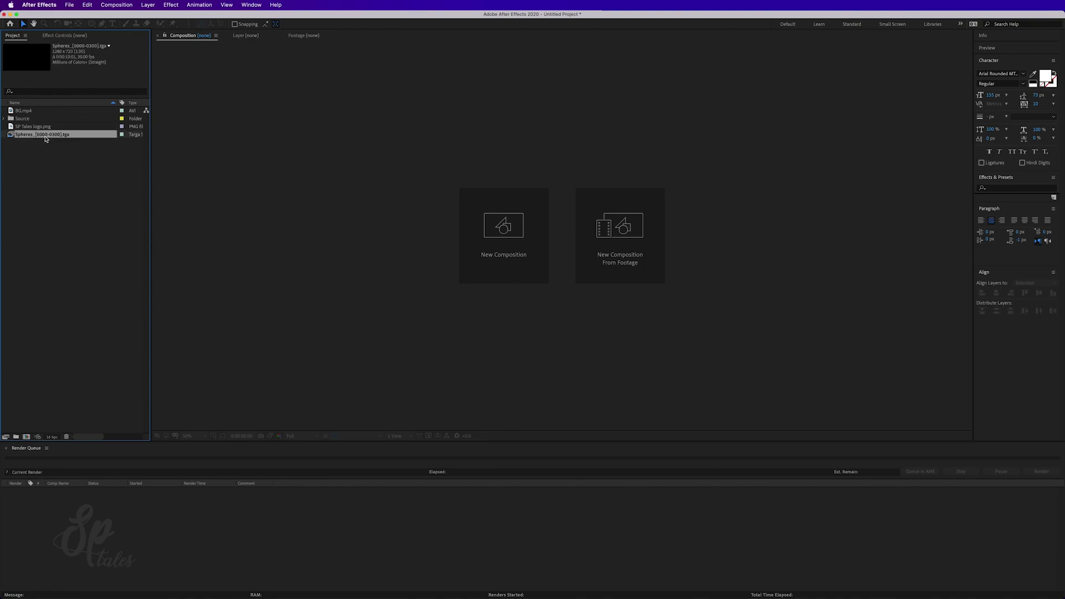
{"action": "left_click", "coordinate": [33, 114]}
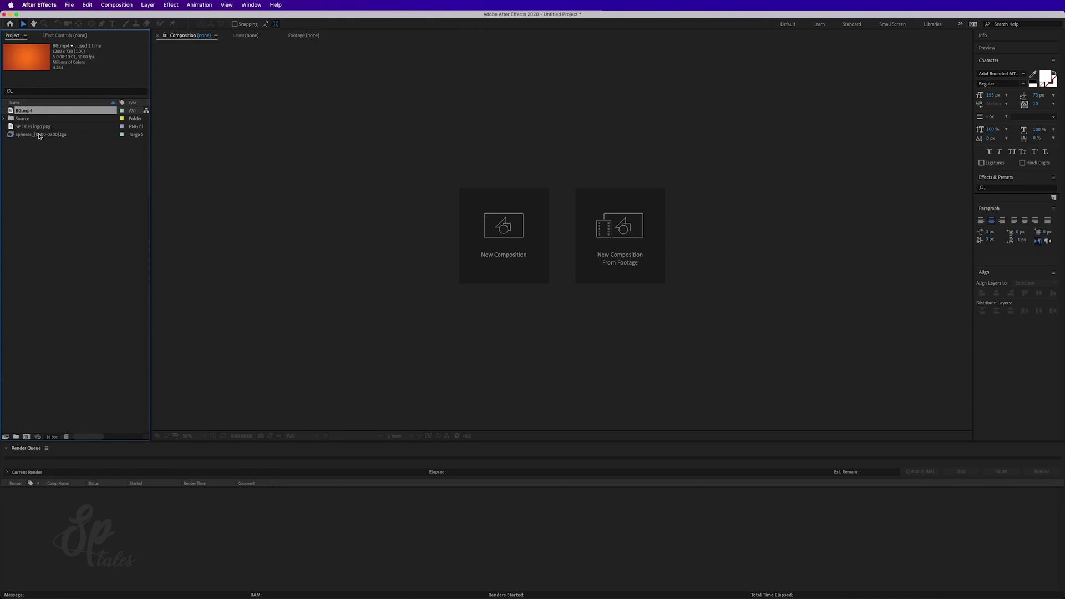
{"action": "left_click", "coordinate": [37, 138], "text": "shift"}
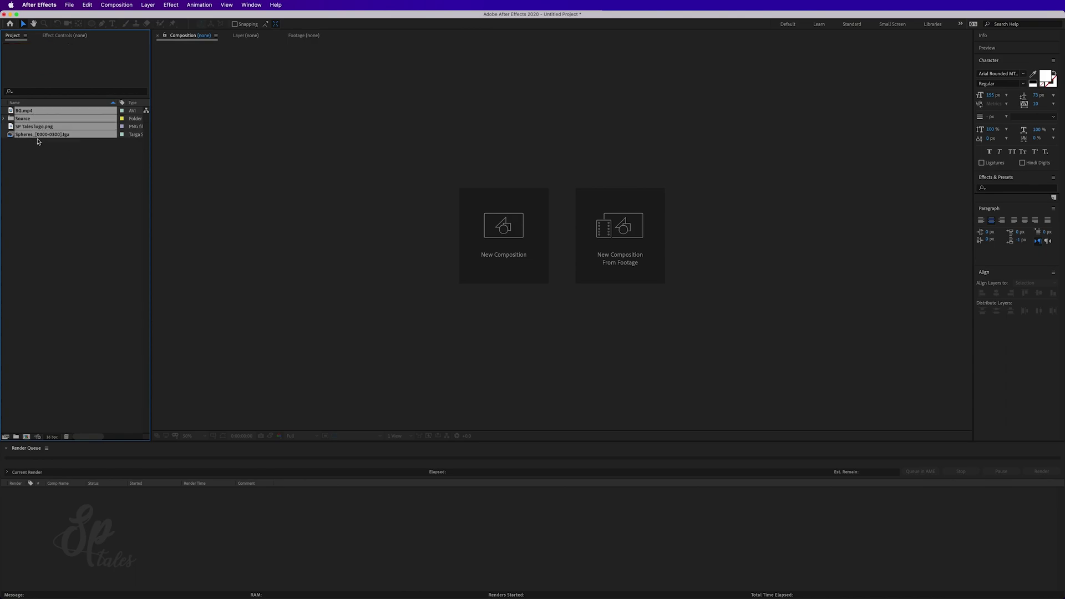
{"action": "left_click", "coordinate": [44, 162]}
{"action": "left_click", "coordinate": [31, 112]}
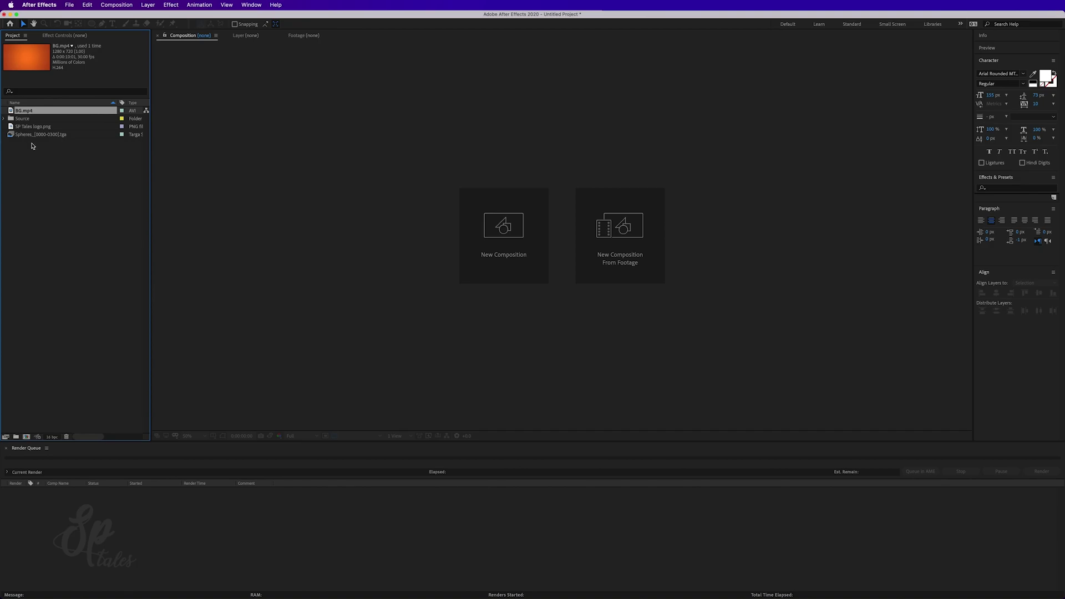
{"action": "left_click", "coordinate": [31, 135], "text": "super"}
{"action": "left_click_drag", "start_coordinate": [33, 138], "coordinate": [29, 441]}
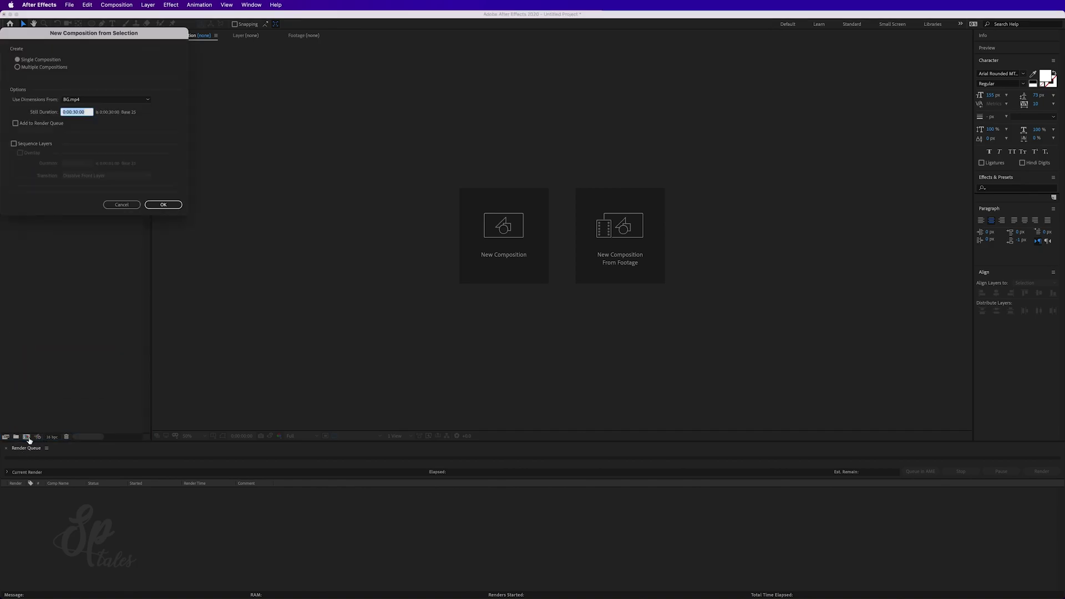
{"action": "left_click", "coordinate": [42, 60]}
{"action": "left_click", "coordinate": [163, 205]}
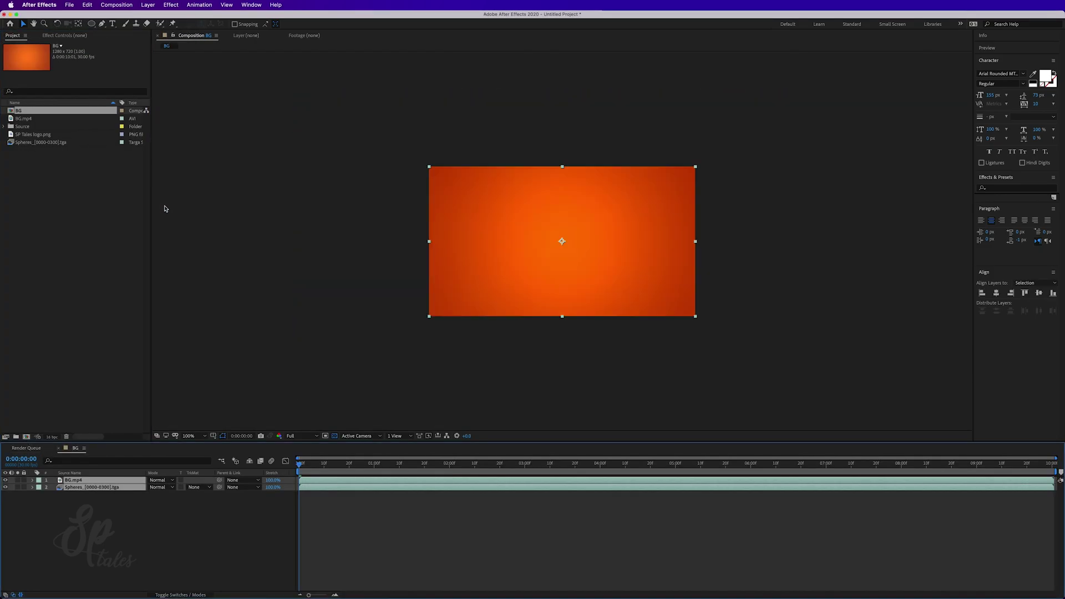
{"action": "left_click", "coordinate": [140, 485]}
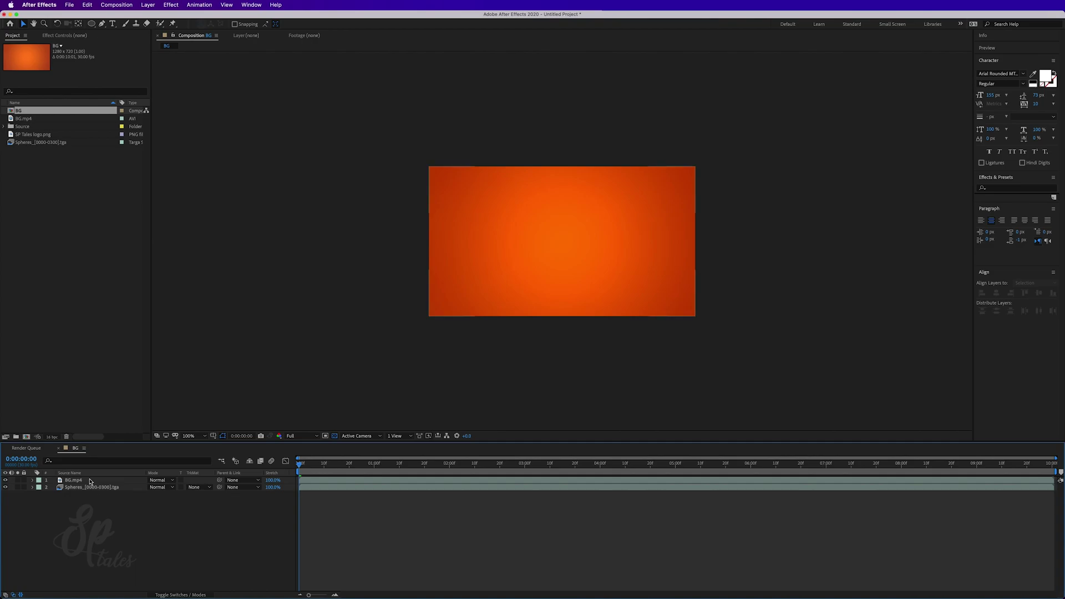
{"action": "left_click_drag", "start_coordinate": [89, 480], "coordinate": [90, 507]}
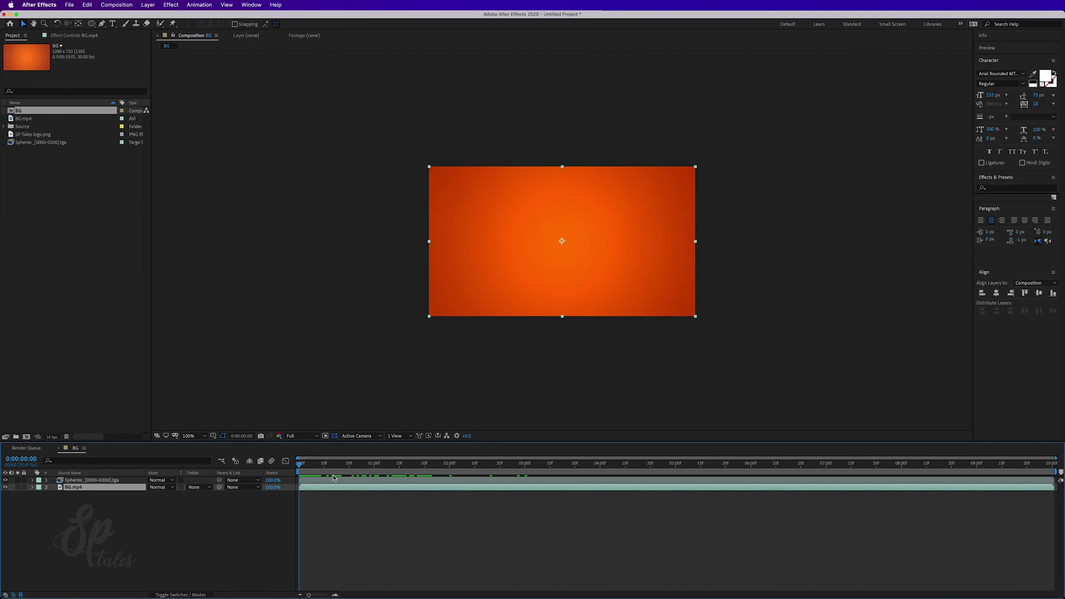
{"action": "left_click_drag", "start_coordinate": [331, 464], "coordinate": [419, 448]}
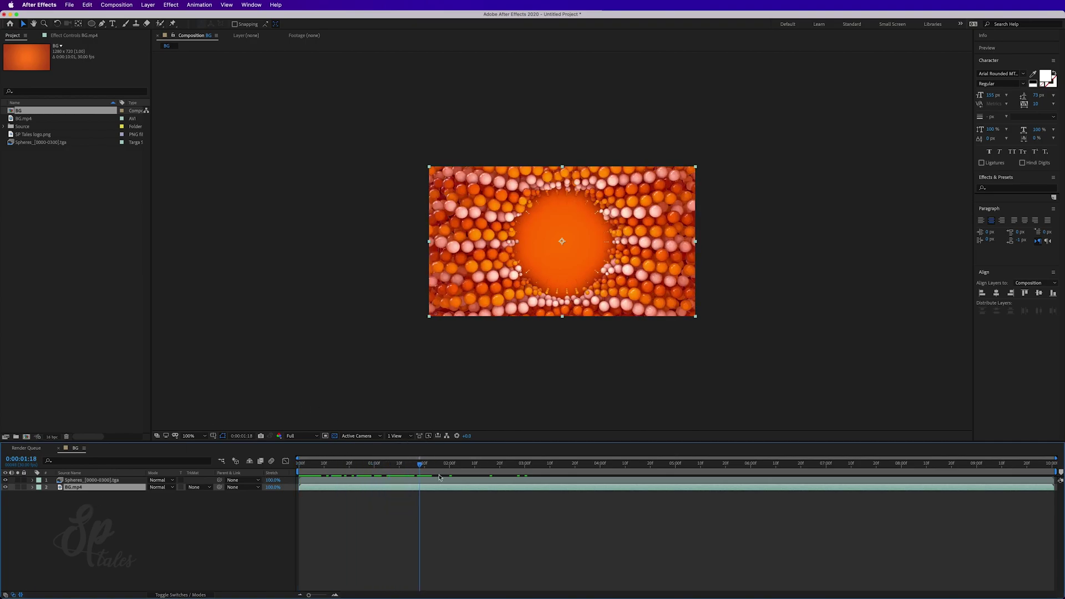
Add a Null 1 layer and parent the Spheres and BG.mp4 layers to it
{"action": "left_click", "coordinate": [149, 532]}
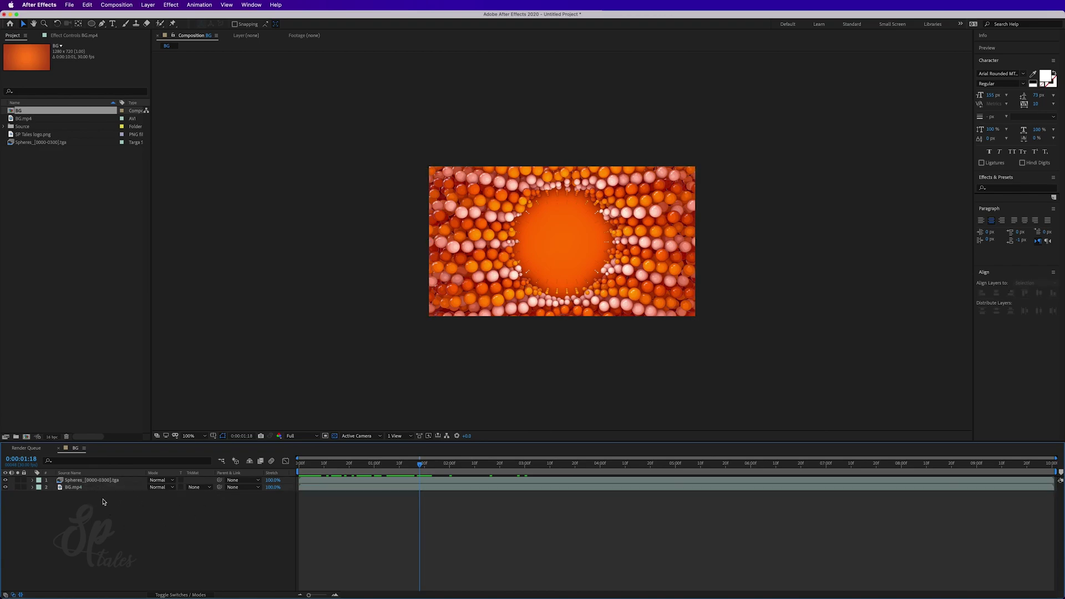
{"action": "right_click", "coordinate": [125, 513]}
{"action": "mouse_move", "coordinate": [168, 498]}
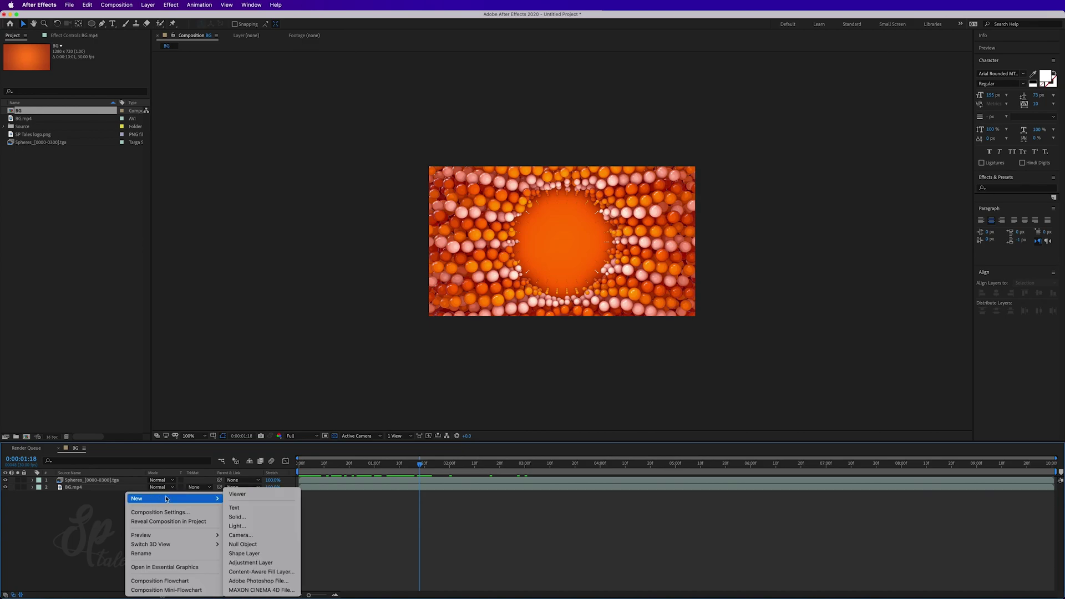
{"action": "left_click", "coordinate": [239, 544]}
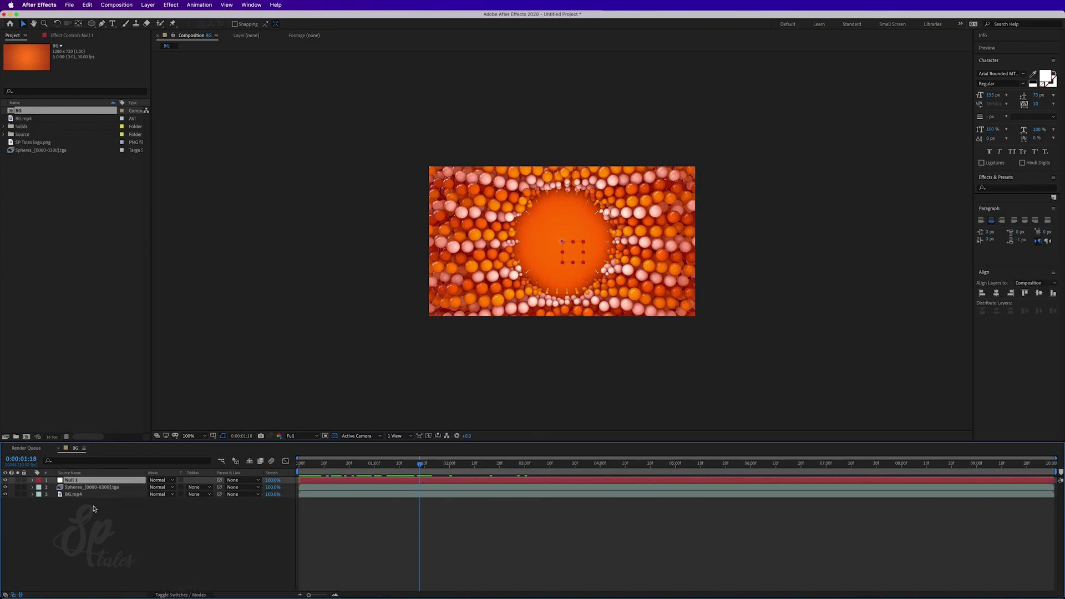
{"action": "left_click", "coordinate": [91, 487]}
{"action": "left_click", "coordinate": [78, 494], "text": "shift"}
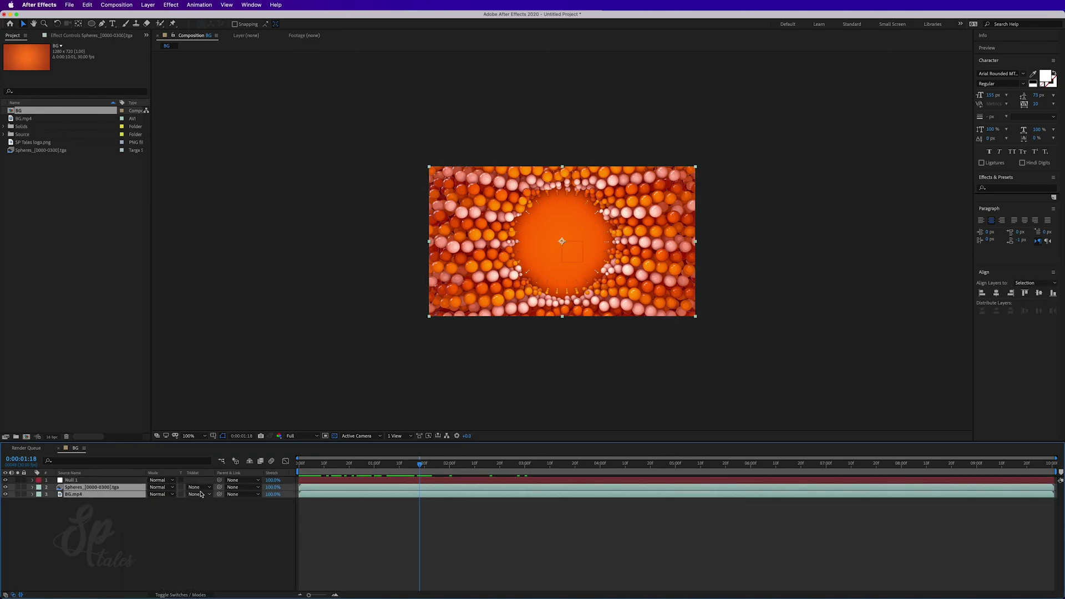
{"action": "left_click_drag", "start_coordinate": [220, 494], "coordinate": [121, 484]}
Keyframe Null 1's Scale and Rotation at 2 seconds, starting earlier at -16° and about 129%
{"action": "left_click", "coordinate": [449, 470]}
{"action": "left_click", "coordinate": [131, 531]}
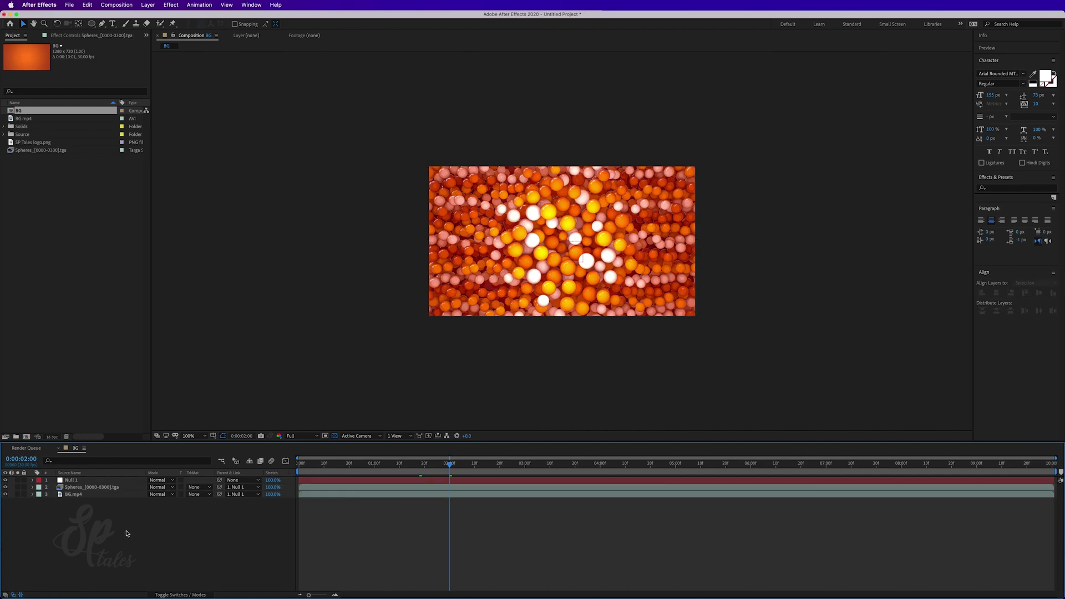
{"action": "left_click", "coordinate": [78, 481]}
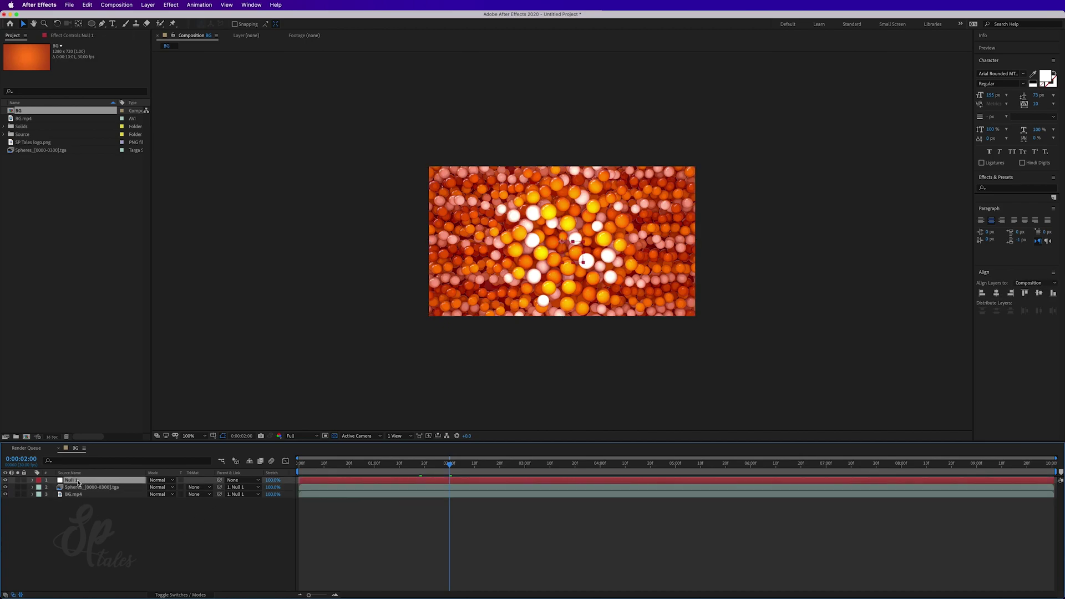
{"action": "key", "text": "s"}
{"action": "key", "text": "shift+r"}
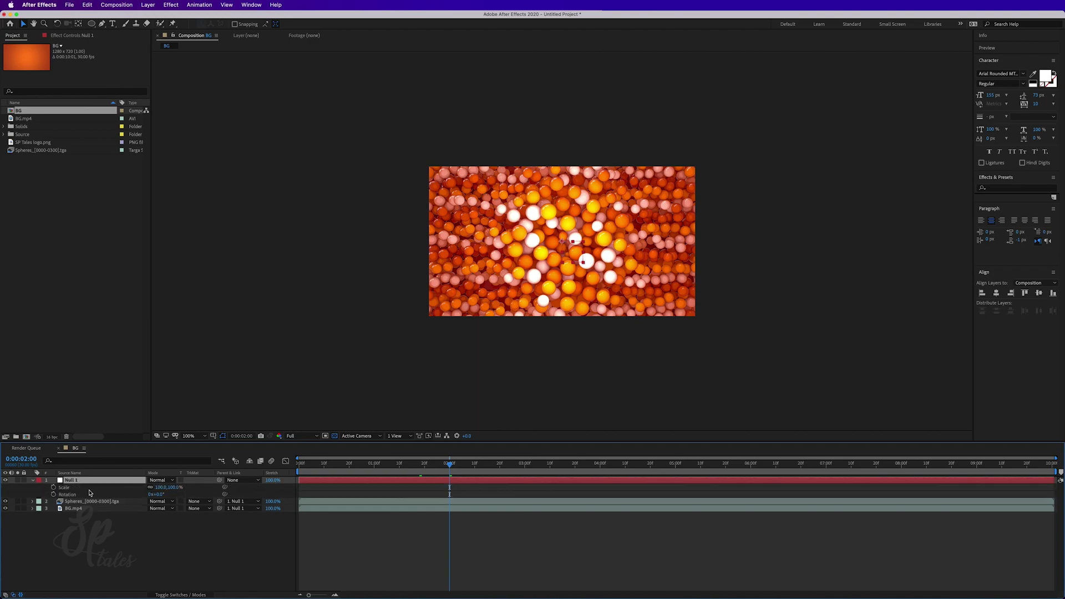
{"action": "left_click", "coordinate": [54, 487]}
{"action": "left_click", "coordinate": [54, 494]}
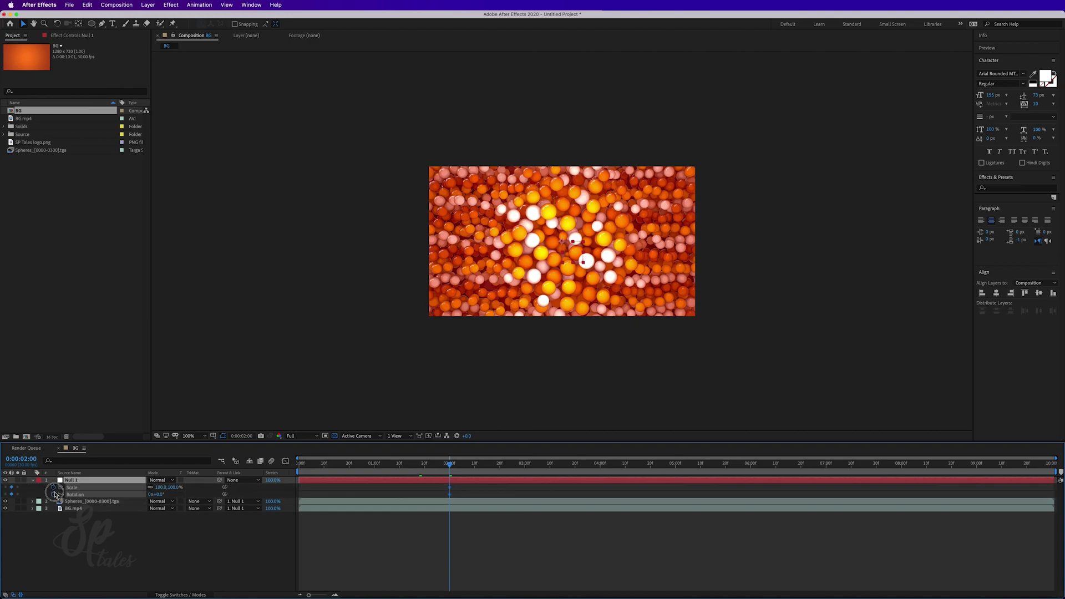
{"action": "left_click", "coordinate": [304, 465]}
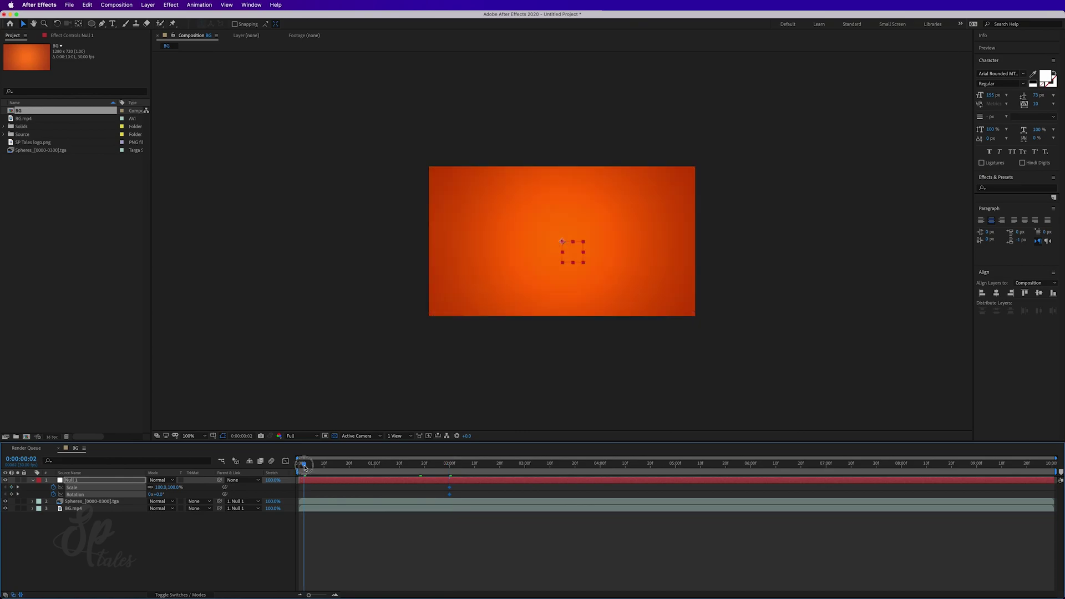
{"action": "left_click_drag", "start_coordinate": [304, 465], "coordinate": [372, 464]}
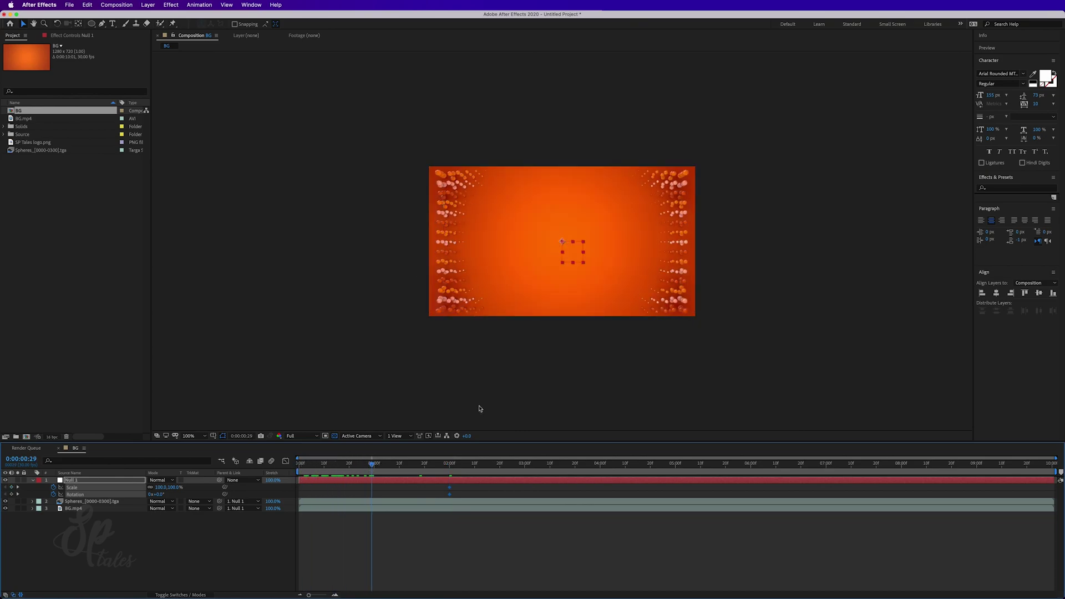
{"action": "left_click_drag", "start_coordinate": [158, 495], "coordinate": [197, 489]}
{"action": "left_click_drag", "start_coordinate": [394, 488], "coordinate": [308, 495]}
Apply Easy Ease to all of the null's Scale and Rotation keyframes and preview the animation
{"action": "right_click", "coordinate": [308, 491]}
{"action": "mouse_move", "coordinate": [355, 590]}
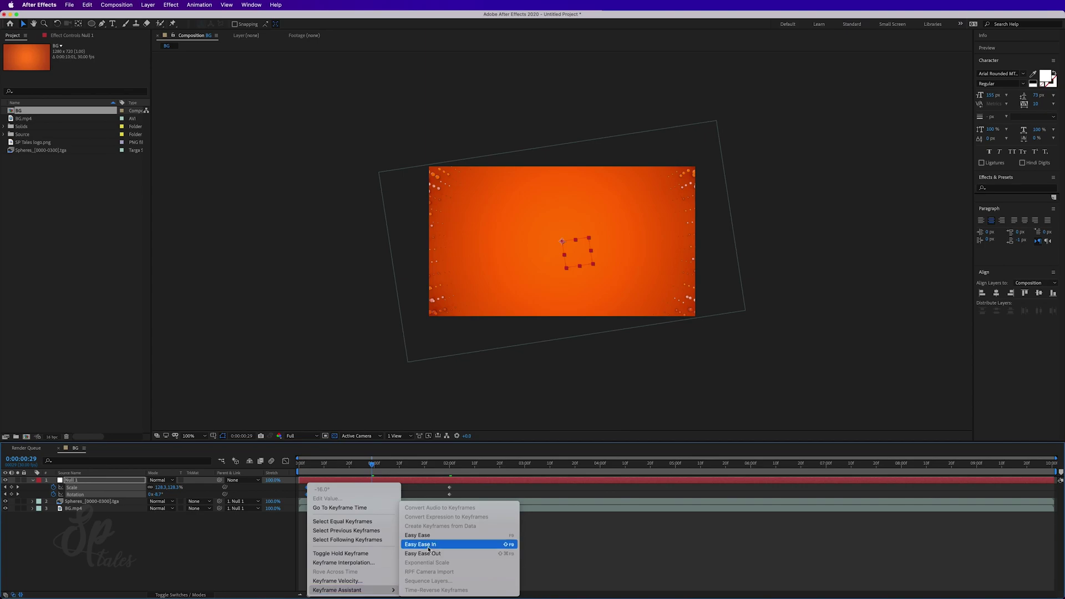
{"action": "left_click", "coordinate": [444, 543]}
{"action": "left_click_drag", "start_coordinate": [444, 493], "coordinate": [456, 484]}
{"action": "right_click", "coordinate": [449, 491]}
{"action": "mouse_move", "coordinate": [488, 586]}
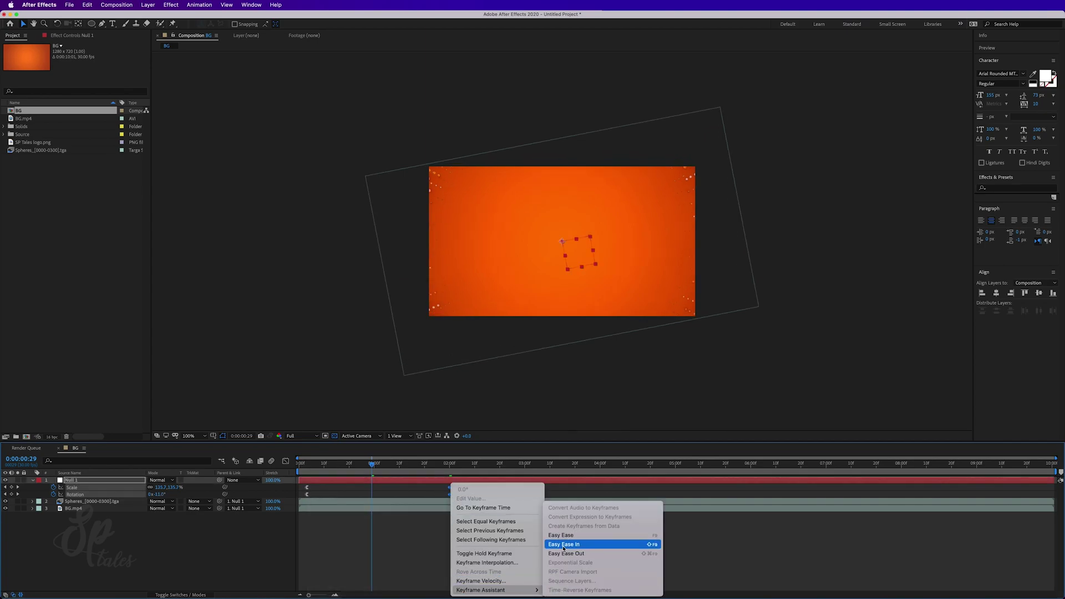
{"action": "left_click", "coordinate": [582, 543]}
{"action": "key", "text": "space"}
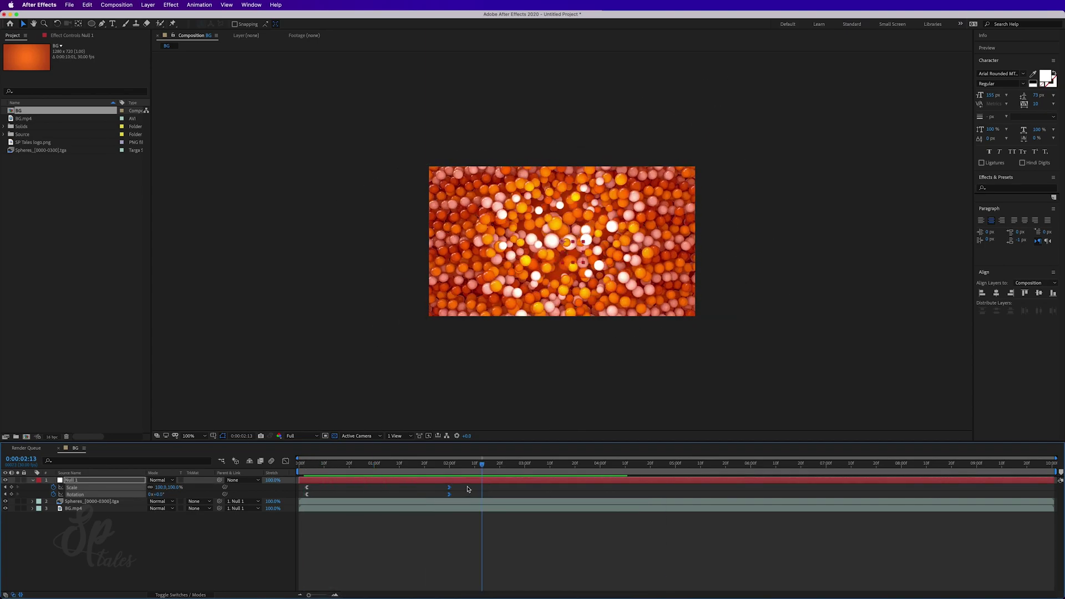
{"action": "left_click_drag", "start_coordinate": [532, 468], "coordinate": [720, 464]}
Place the SP Tales logo above the background at 49% scale
{"action": "left_click", "coordinate": [72, 212]}
{"action": "left_click_drag", "start_coordinate": [33, 142], "coordinate": [72, 506]}
{"action": "key", "text": "s"}
{"action": "left_click_drag", "start_coordinate": [161, 516], "coordinate": [95, 513]}
Give the logo a dark orange (9E4804) drop shadow with softness 154 and 99% opacity
{"action": "right_click", "coordinate": [96, 511]}
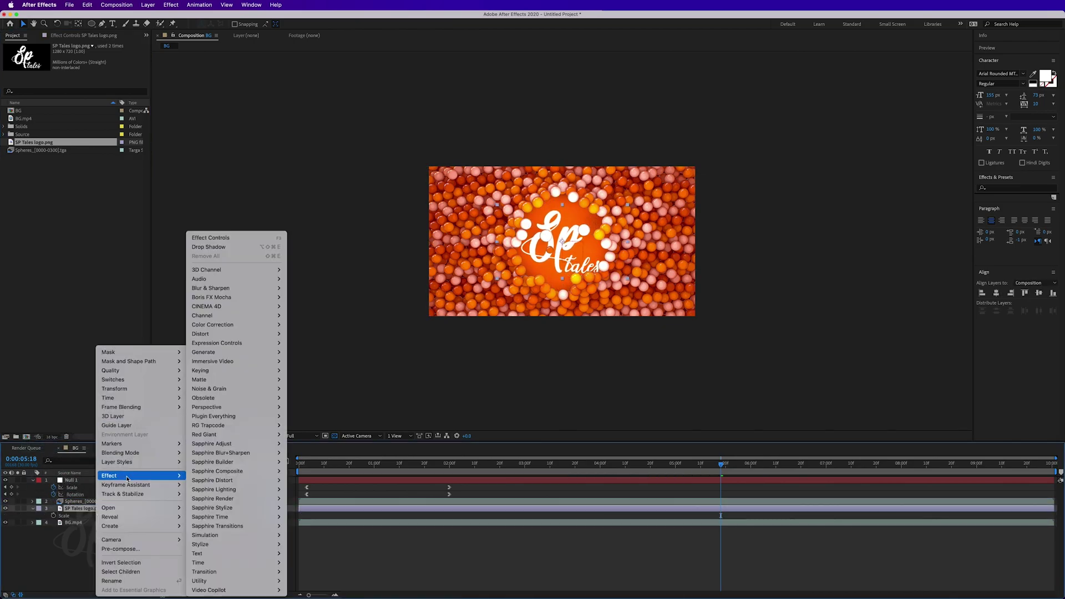
{"action": "left_click", "coordinate": [310, 479]}
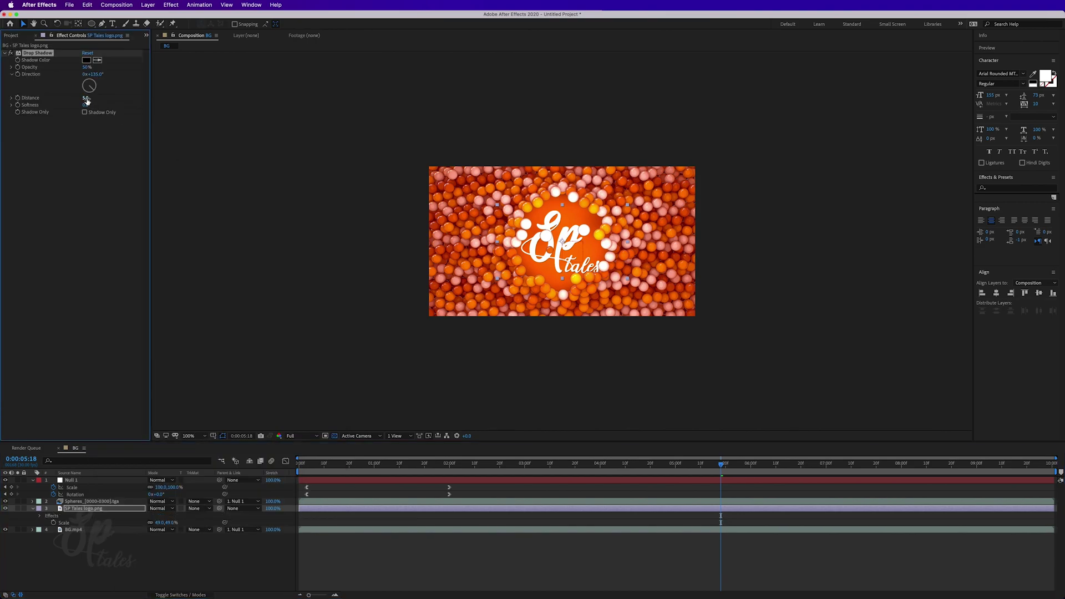
{"action": "left_click_drag", "start_coordinate": [87, 101], "coordinate": [127, 105]}
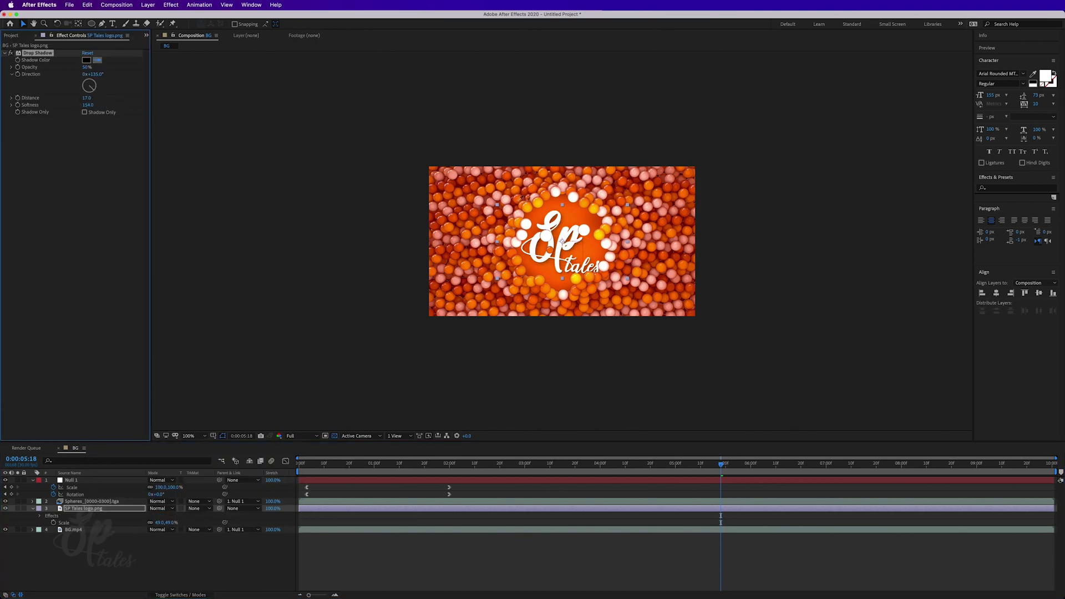
{"action": "left_click", "coordinate": [562, 241]}
{"action": "left_click", "coordinate": [86, 60]}
{"action": "left_click_drag", "start_coordinate": [143, 190], "coordinate": [143, 204]}
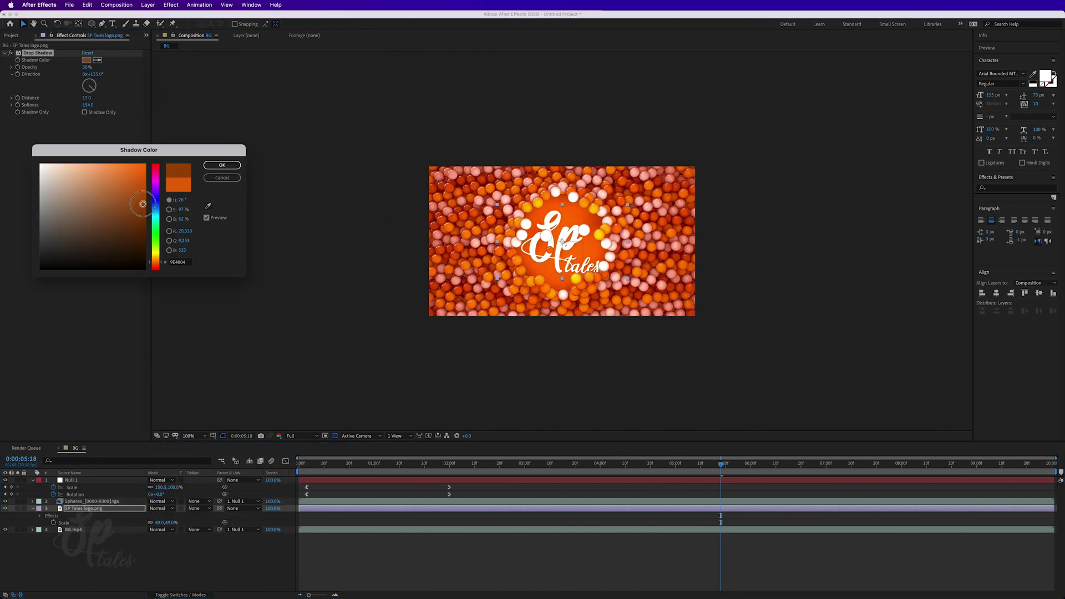
{"action": "key", "text": "Return"}
{"action": "left_click_drag", "start_coordinate": [87, 67], "coordinate": [145, 67]}
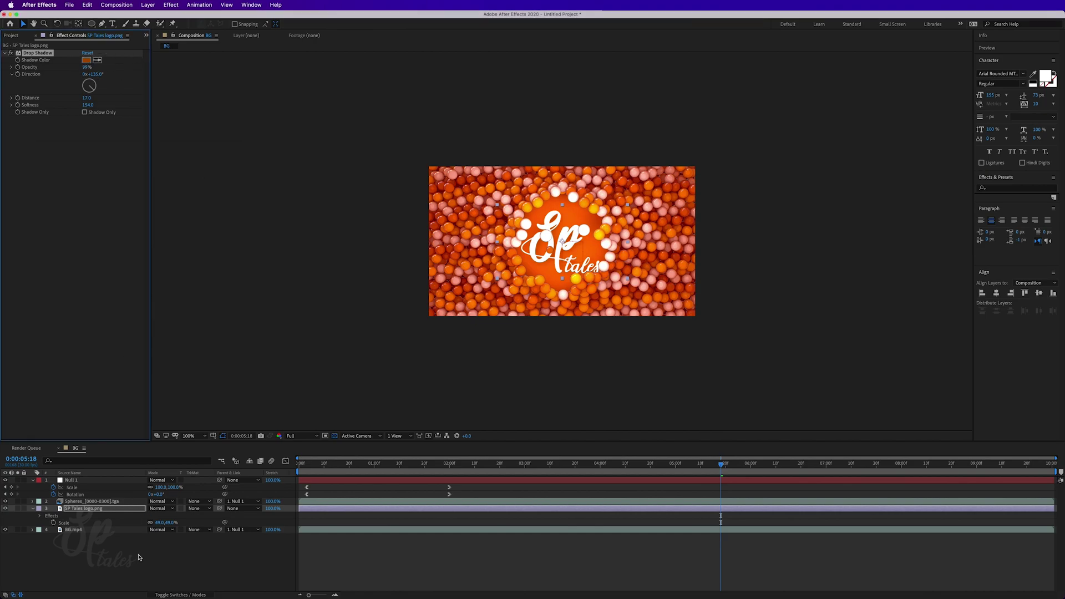
{"action": "key", "text": "super+k"}
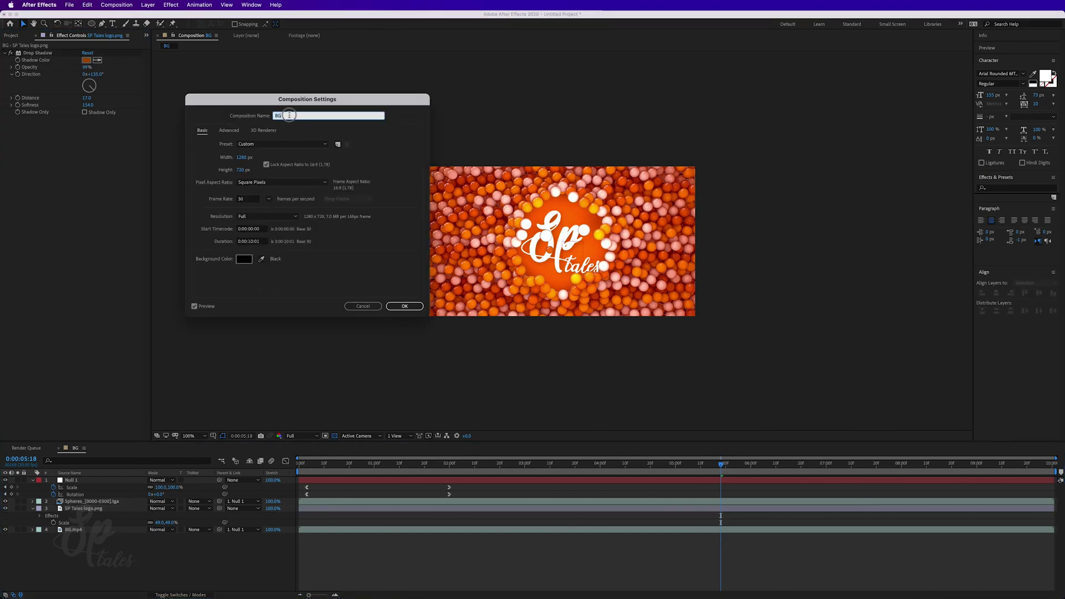
Rename the composition Sphere and keyframe the logo's Opacity from 0% to 100%
{"action": "type", "text": "Sphere"}
{"action": "key", "text": "Return"}
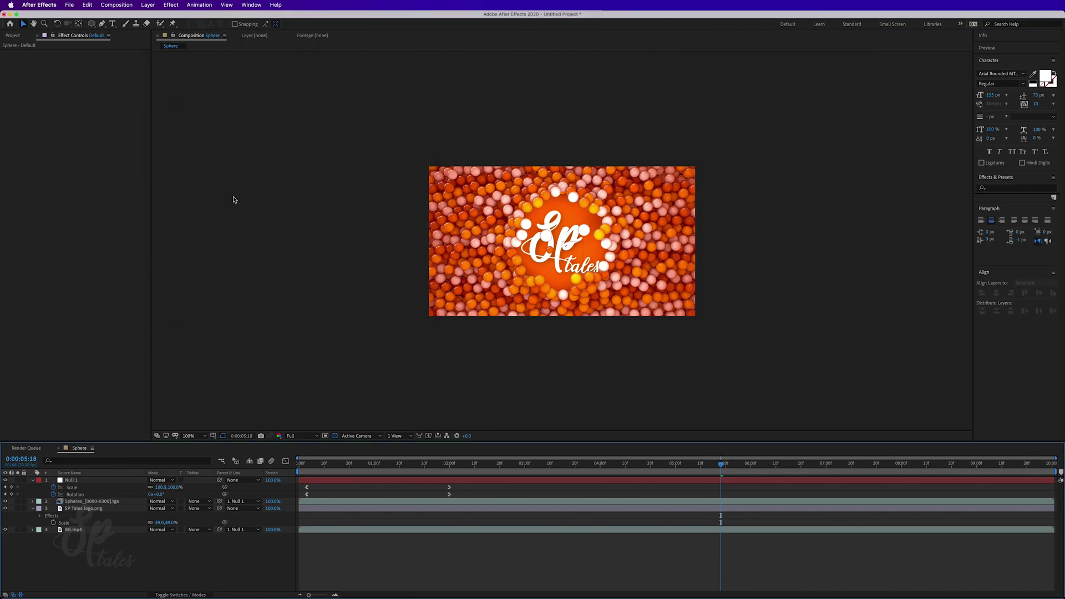
{"action": "left_click_drag", "start_coordinate": [299, 463], "coordinate": [447, 465]}
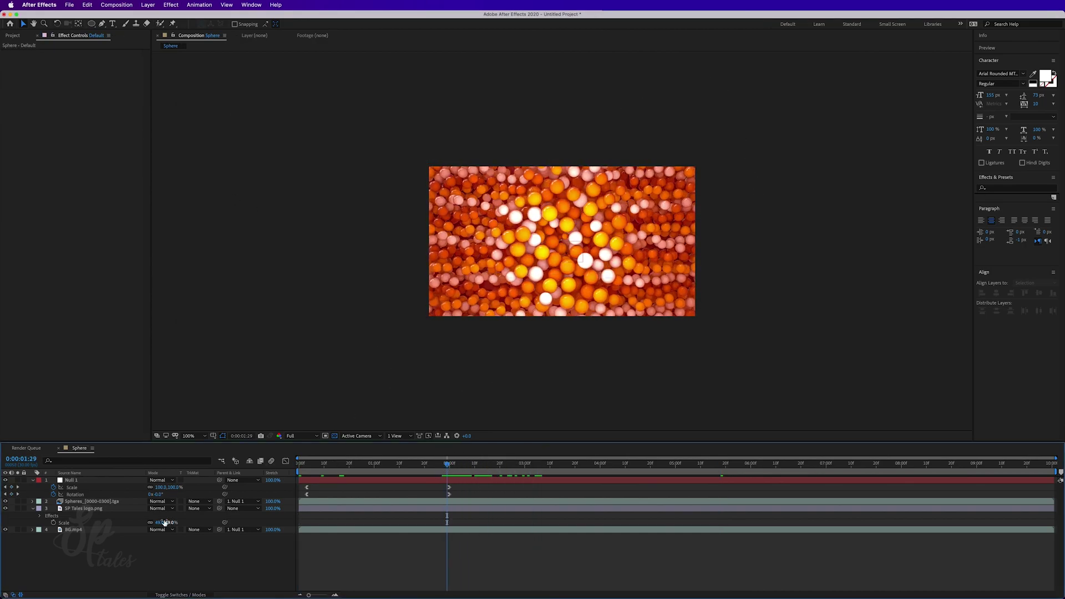
{"action": "left_click", "coordinate": [105, 508]}
{"action": "key", "text": "t"}
{"action": "left_click", "coordinate": [54, 515]}
{"action": "key", "text": "shift+Page_Down"}
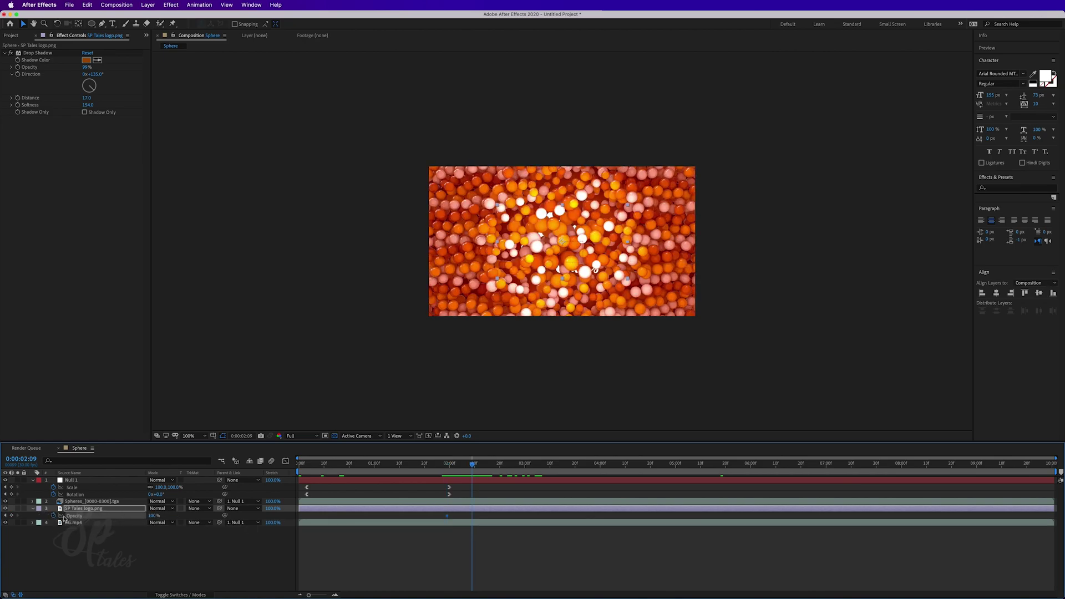
{"action": "left_click", "coordinate": [11, 515]}
{"action": "left_click", "coordinate": [5, 516]}
{"action": "left_click_drag", "start_coordinate": [153, 515], "coordinate": [17, 524]}
Slide the logo's Opacity keyframes later so the fade starts around 3 seconds, and preview
{"action": "left_click", "coordinate": [432, 464]}
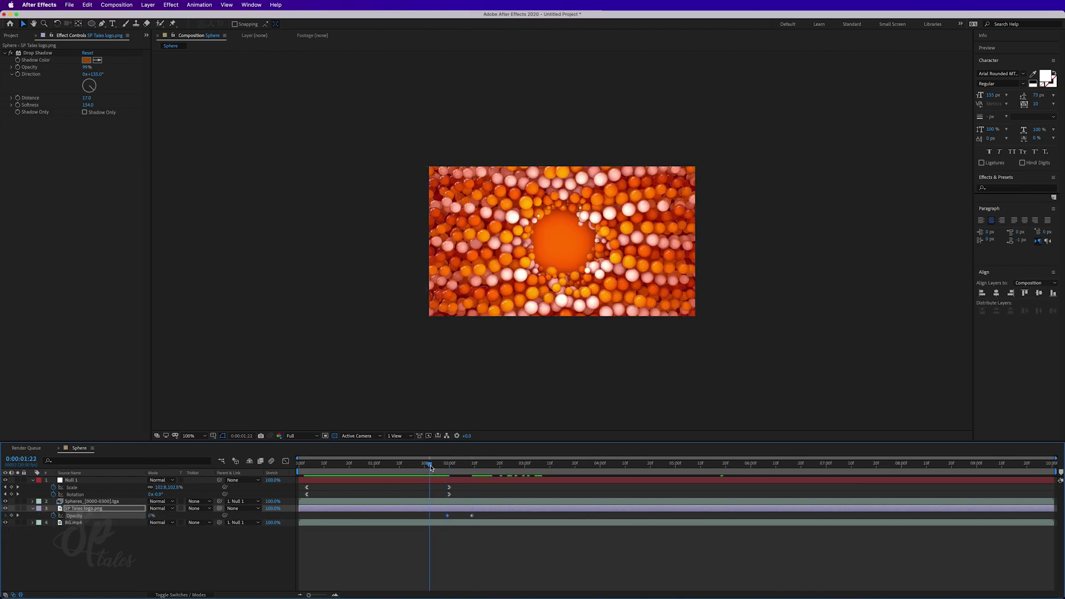
{"action": "key", "text": "space"}
{"action": "left_click_drag", "start_coordinate": [477, 461], "coordinate": [637, 458]}
{"action": "left_click", "coordinate": [471, 516]}
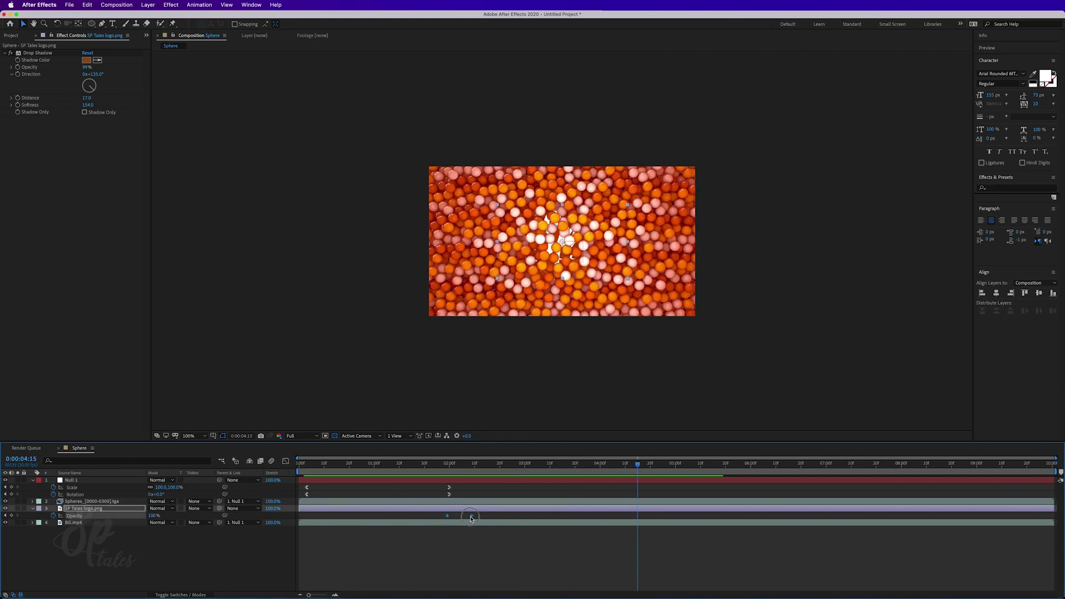
{"action": "left_click_drag", "start_coordinate": [471, 516], "coordinate": [578, 516]}
{"action": "left_click", "coordinate": [495, 464]}
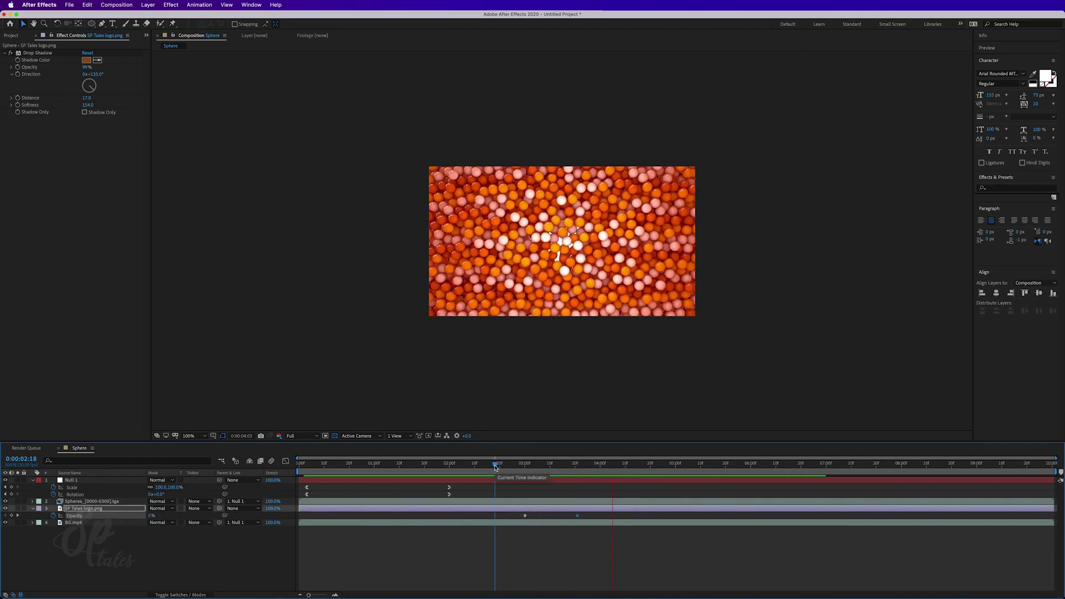
{"action": "key", "text": "space"}
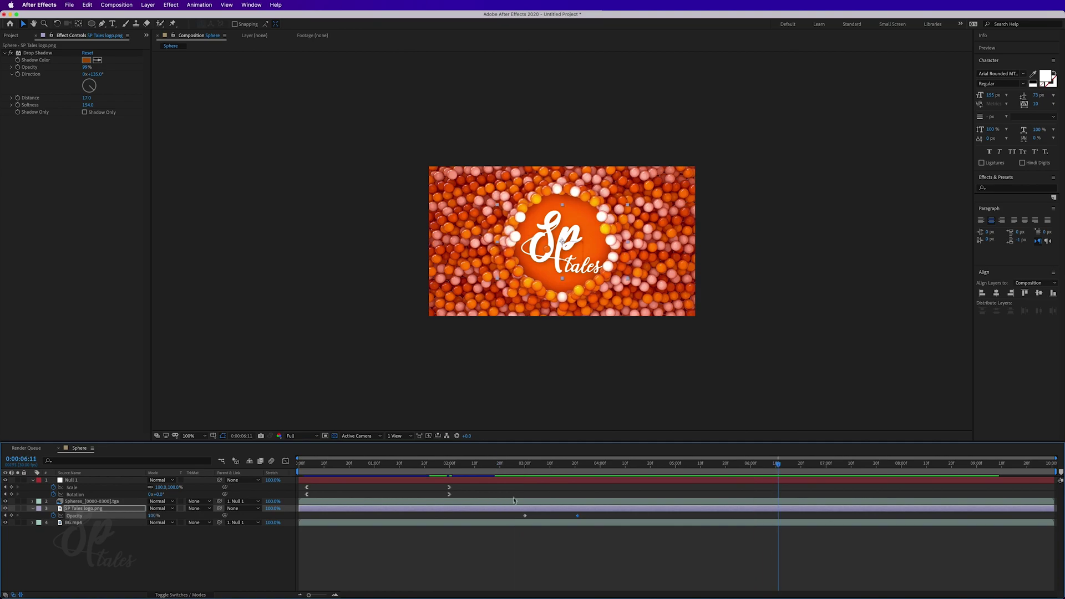
{"action": "left_click", "coordinate": [537, 554]}
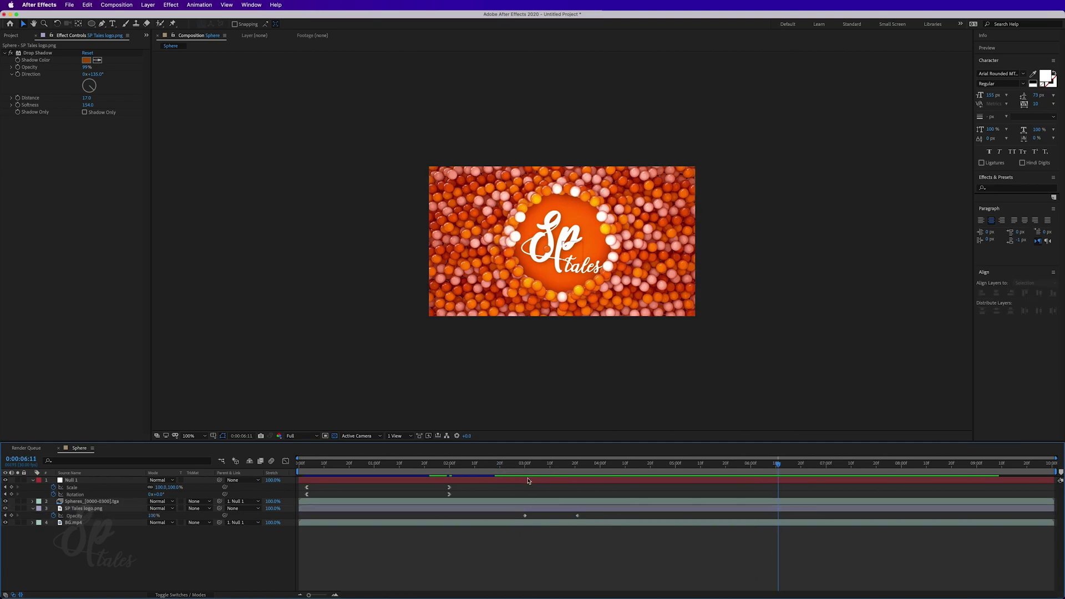
{"action": "left_click", "coordinate": [394, 464]}
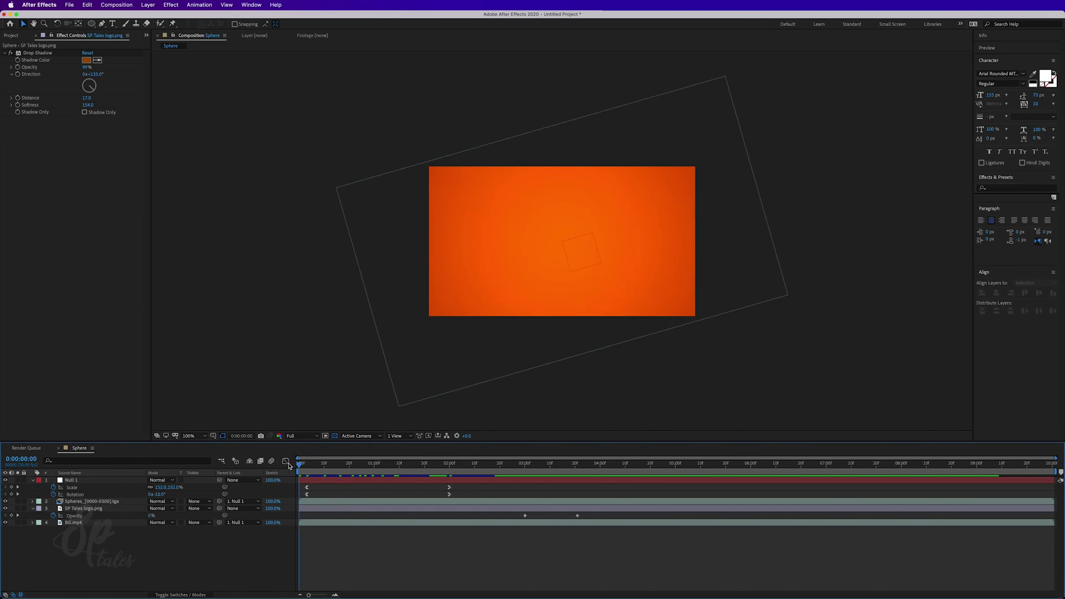